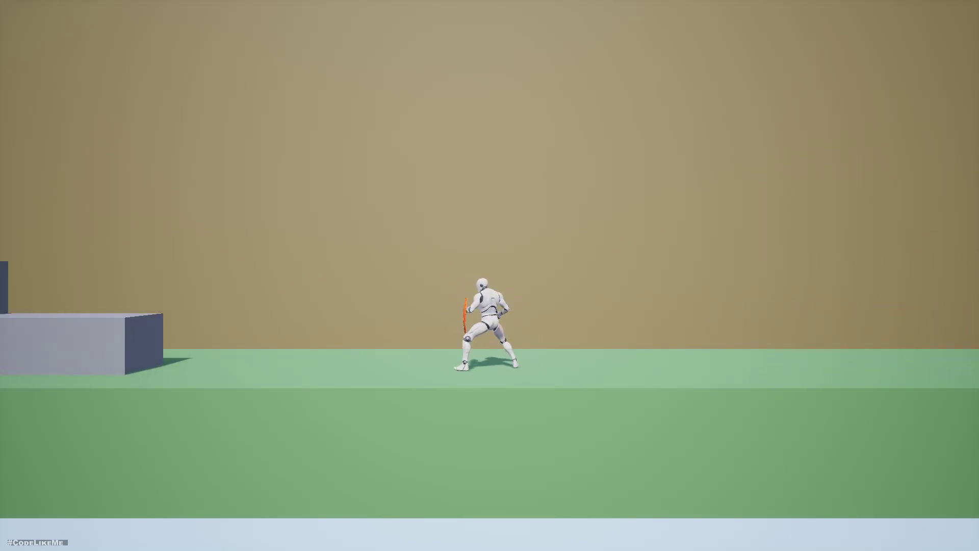
key(a)
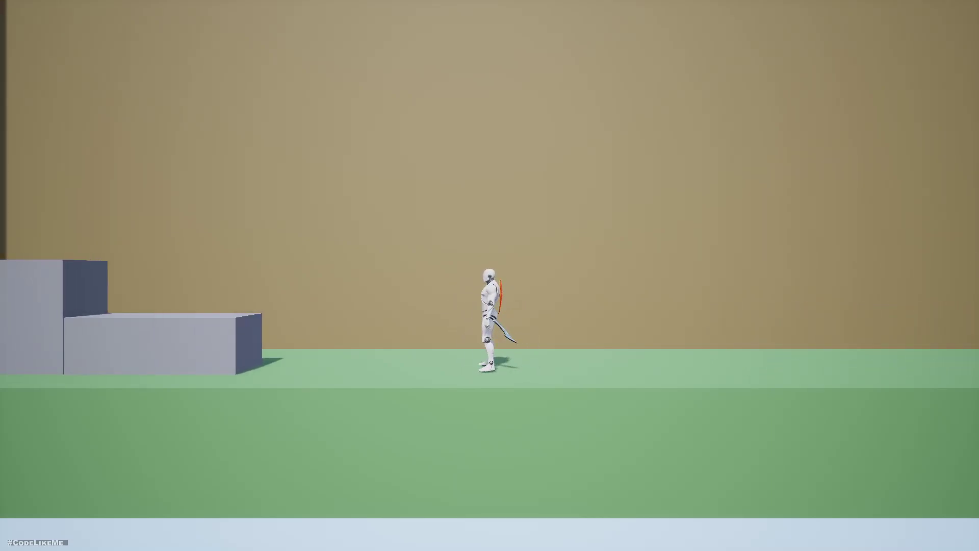
key(d)
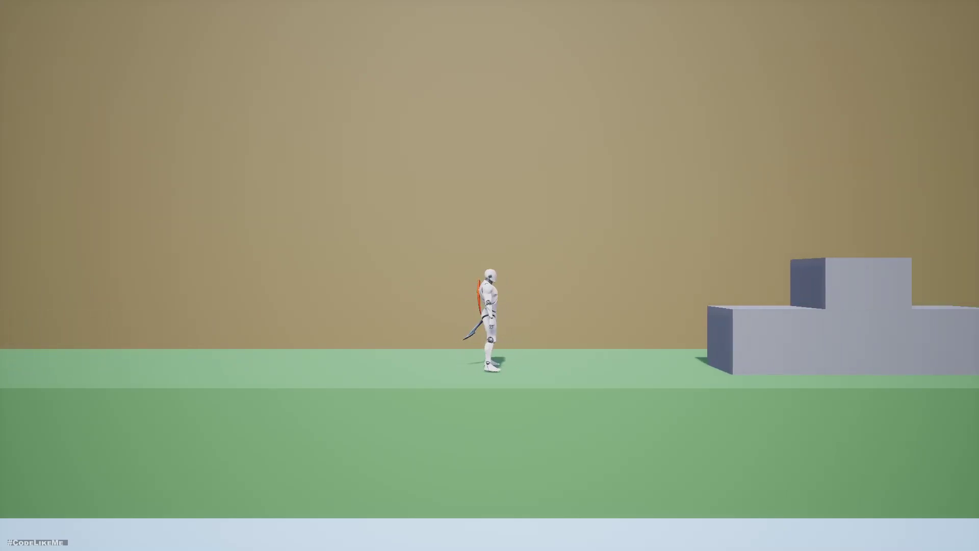
key(d)
key(space)
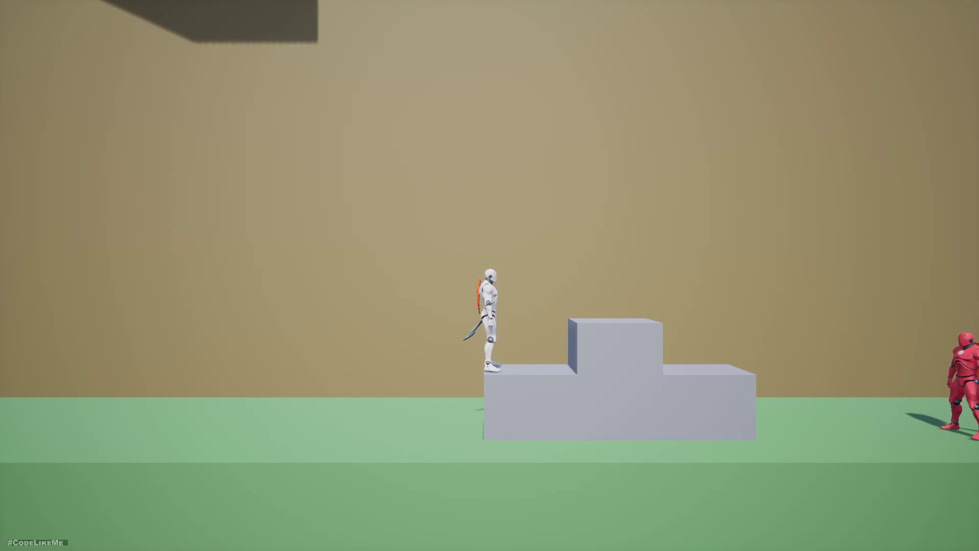
key(d)
key(space)
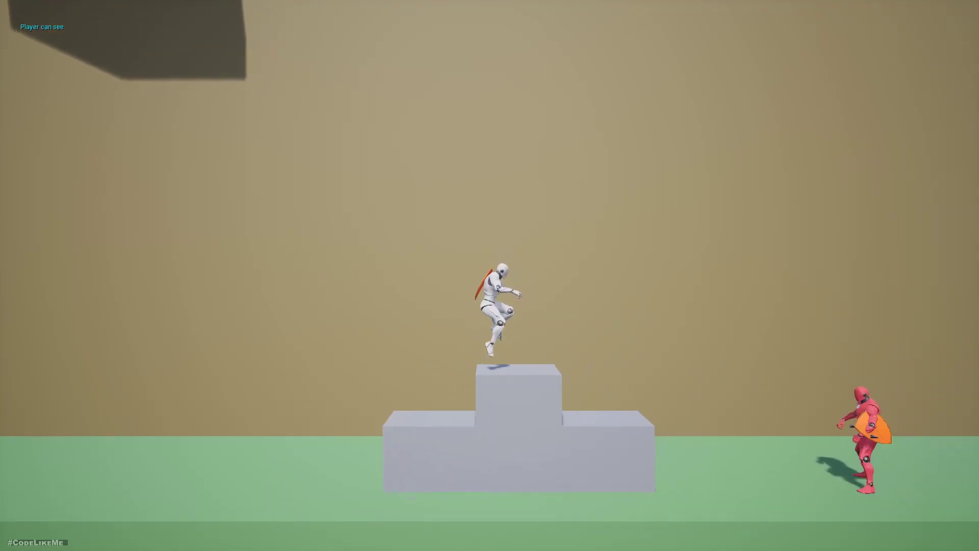
key(d)
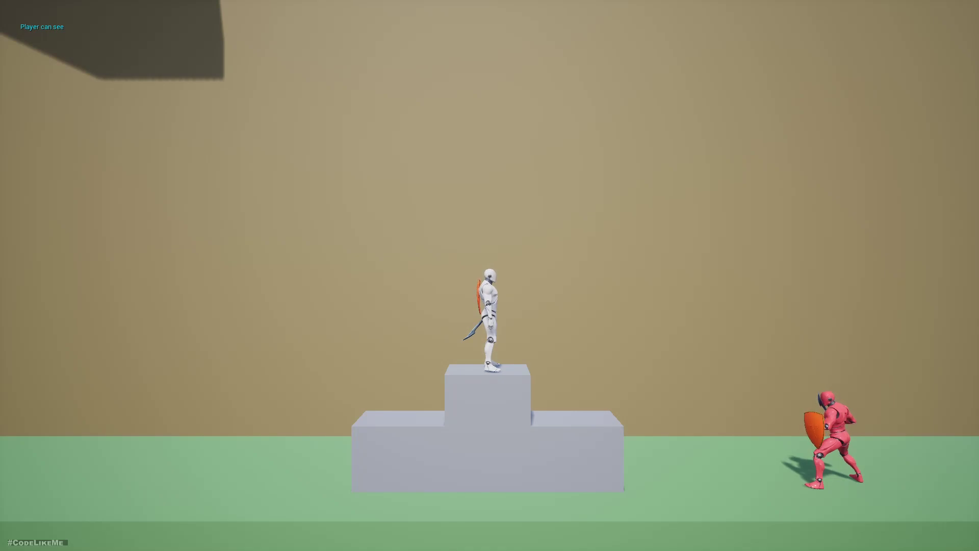
key(a)
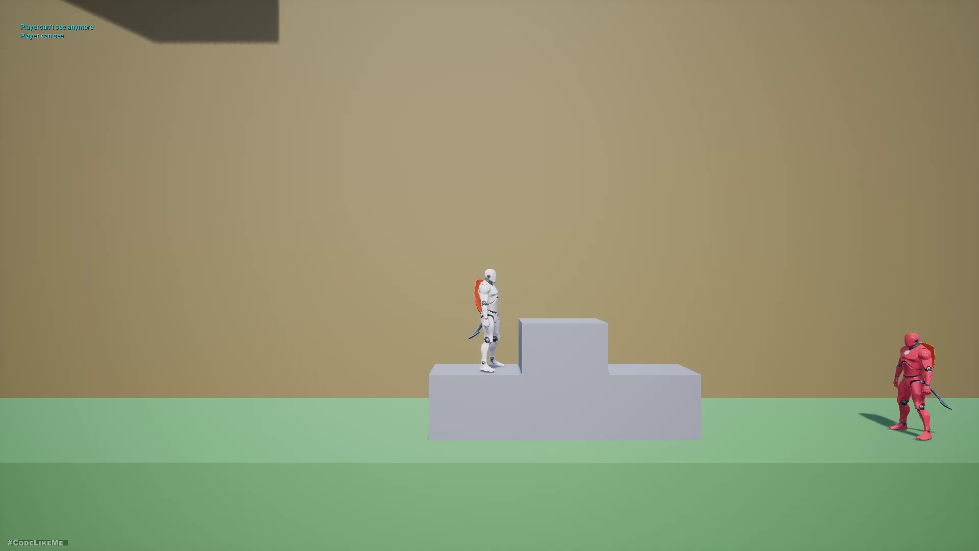
key(a)
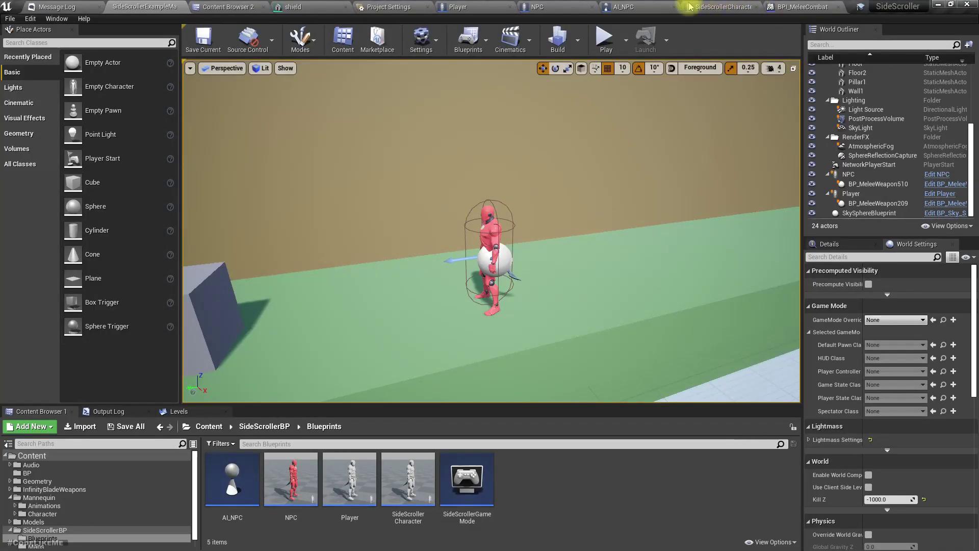
Step: Open the shield static mesh and examine its shape from different sides
click(316, 7)
alt+drag(417, 192, 168, 192)
alt+right_drag(417, 192, 459, 193)
drag(380, 188, 319, 137)
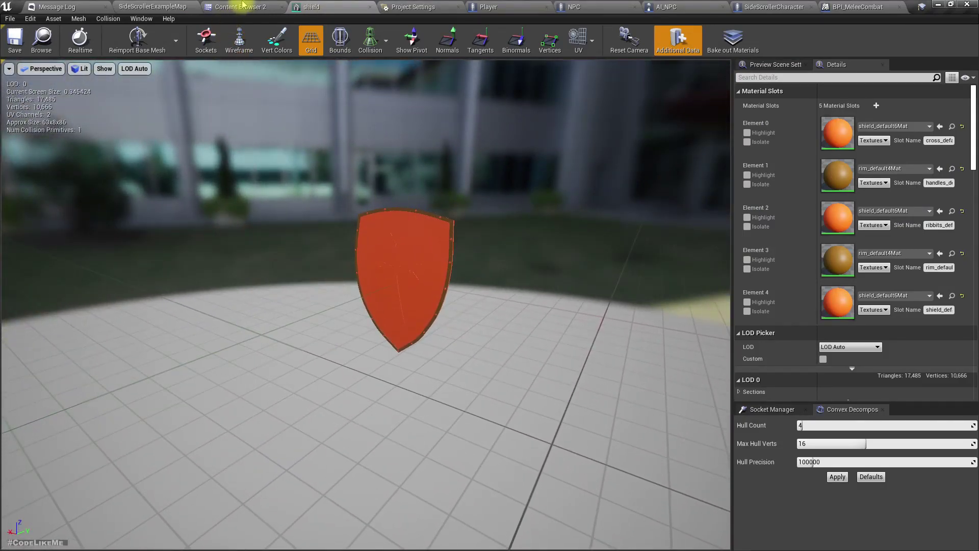
Step: Open the Sword_And_Shield_Block_Idle animation from the Mannequin Sword_and_Shield folder and pause it around frame 20
click(238, 7)
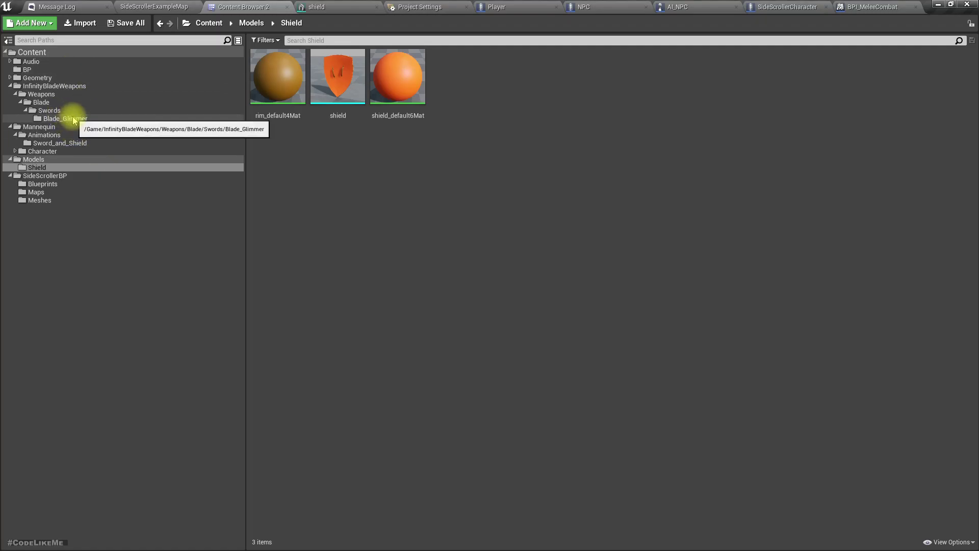
click(70, 143)
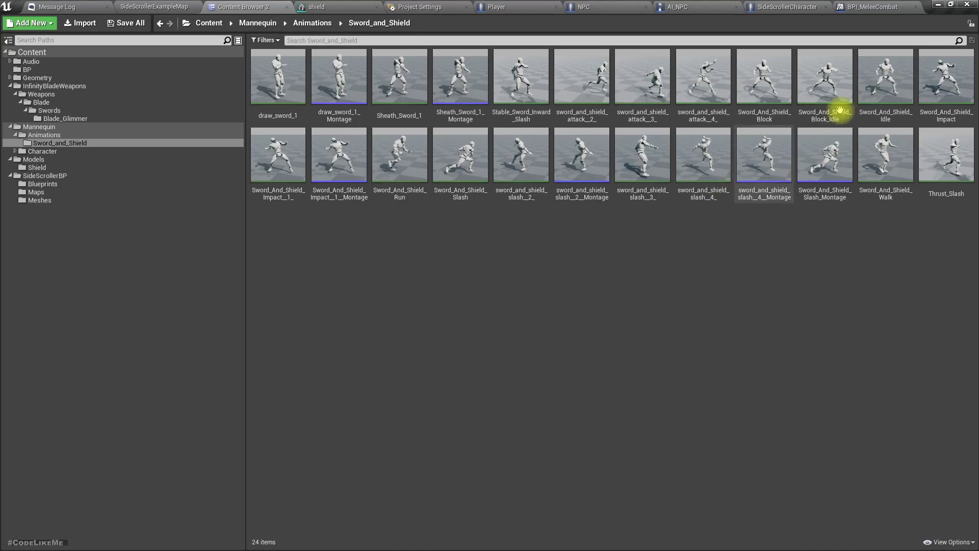
double_click(814, 71)
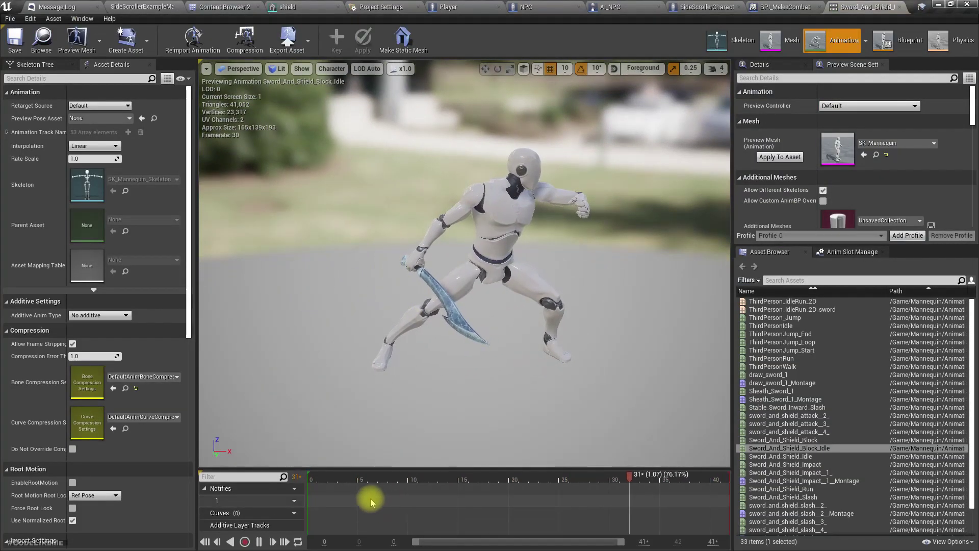
key(space)
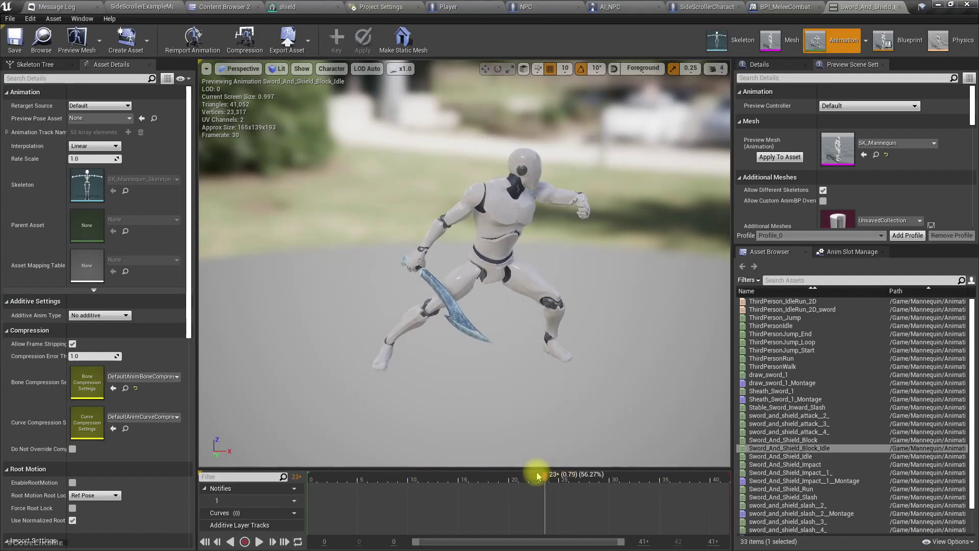
drag(546, 477, 514, 477)
right_drag(464, 262, 485, 267)
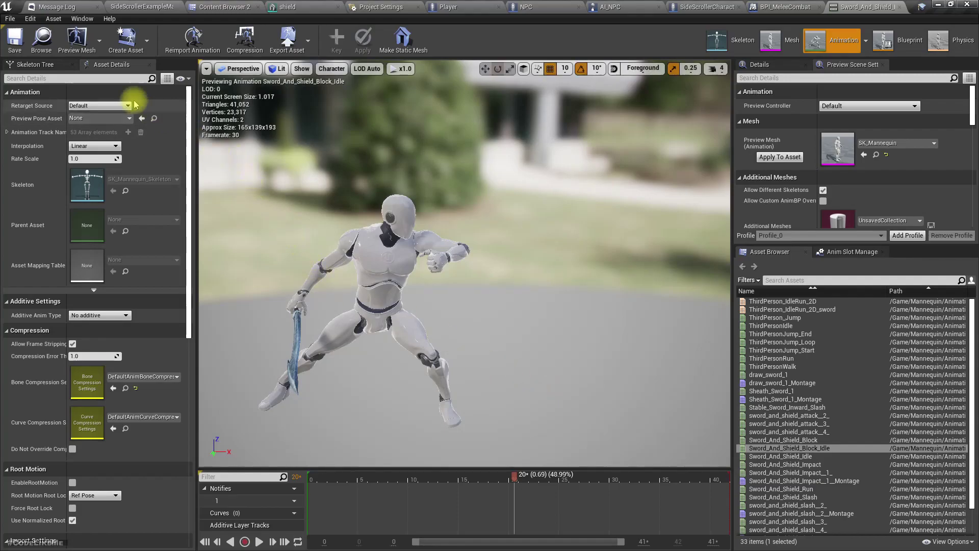
Step: Add a socket to the hand_l bone in the skeleton tree
click(32, 64)
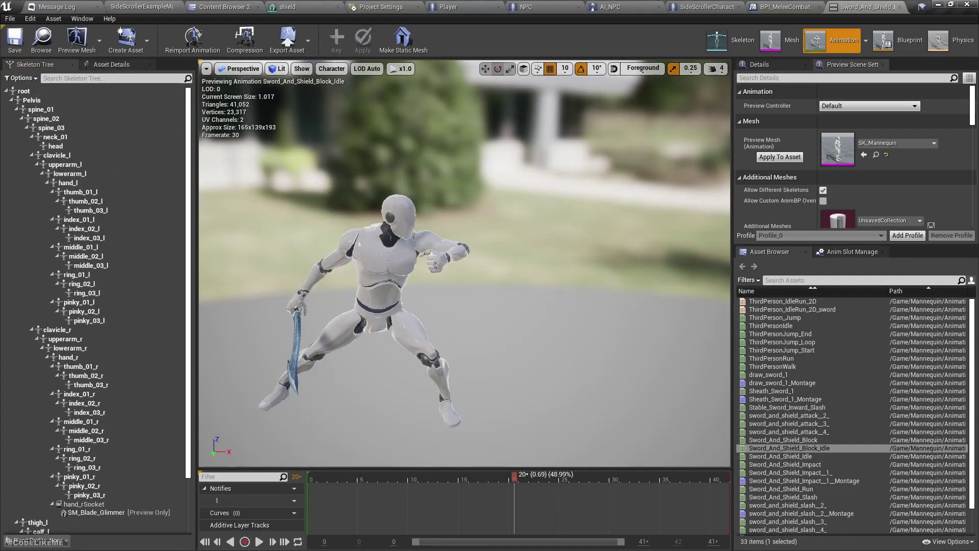
click(77, 182)
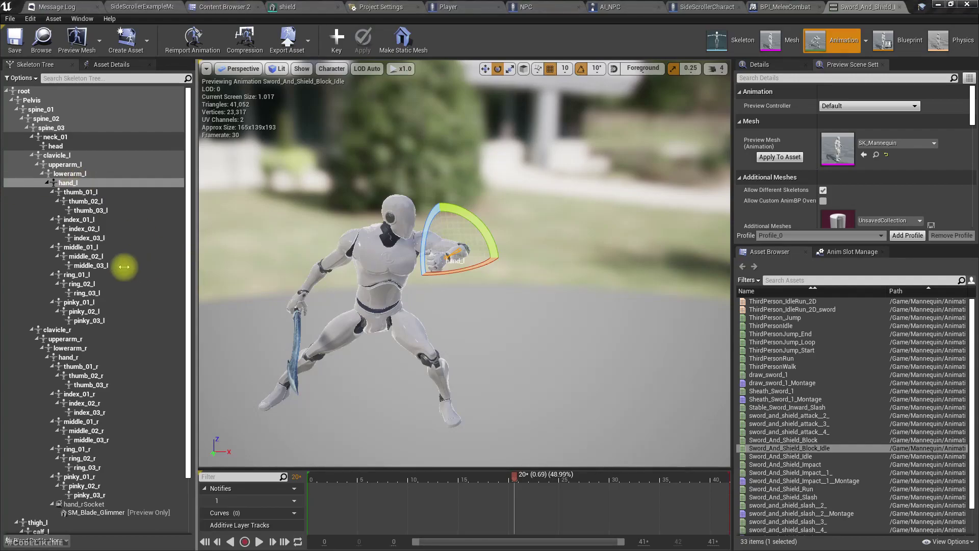
scroll(148, 362, down, 3)
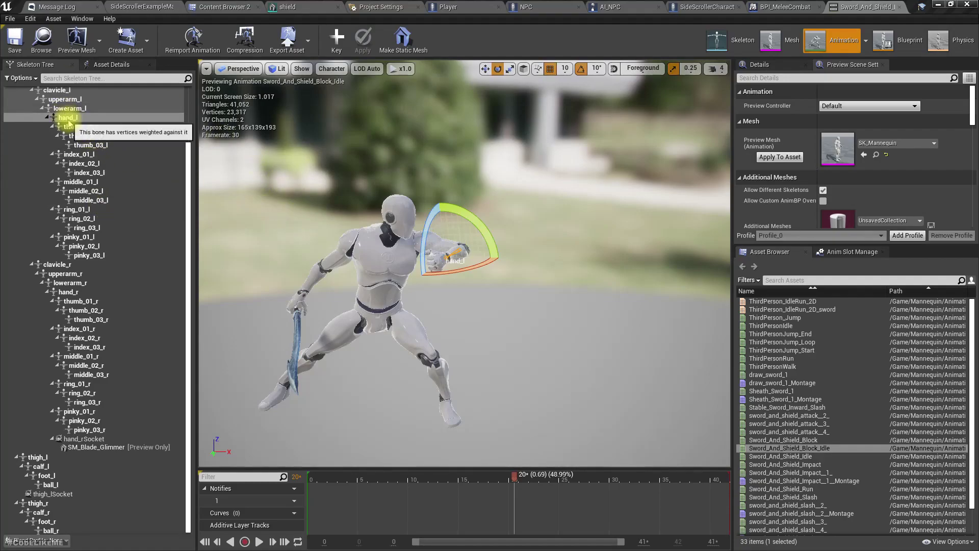
right_click(68, 118)
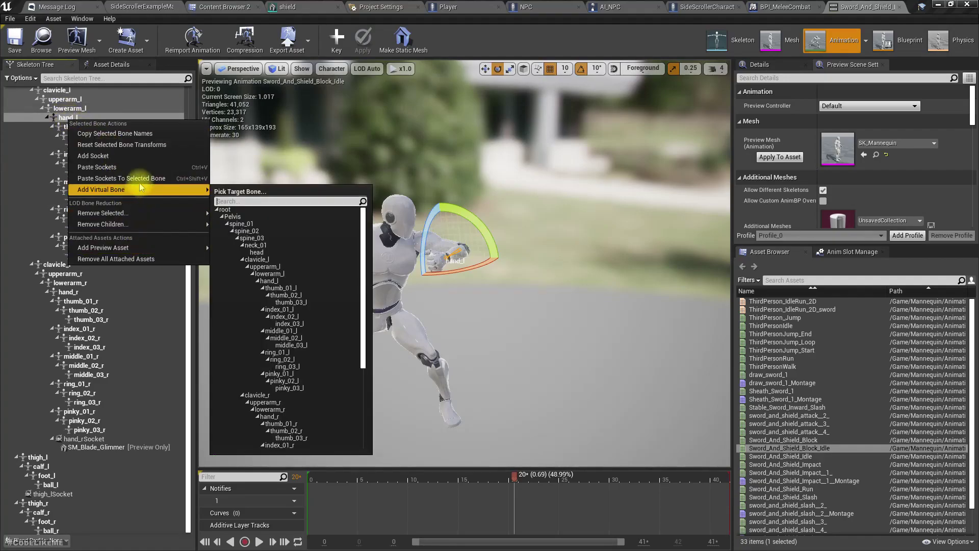
click(118, 155)
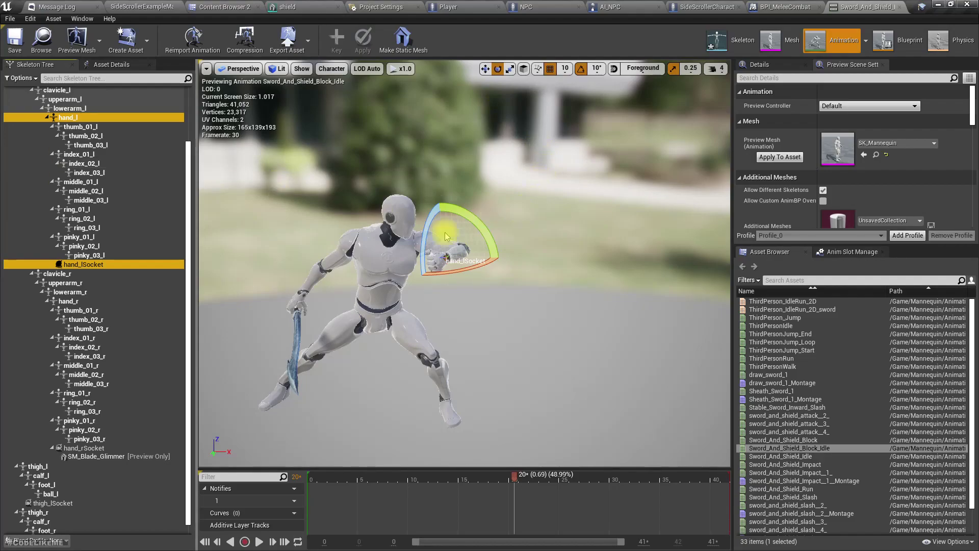
Step: Remove all attached preview assets from the mannequin skeleton
right_click(103, 265)
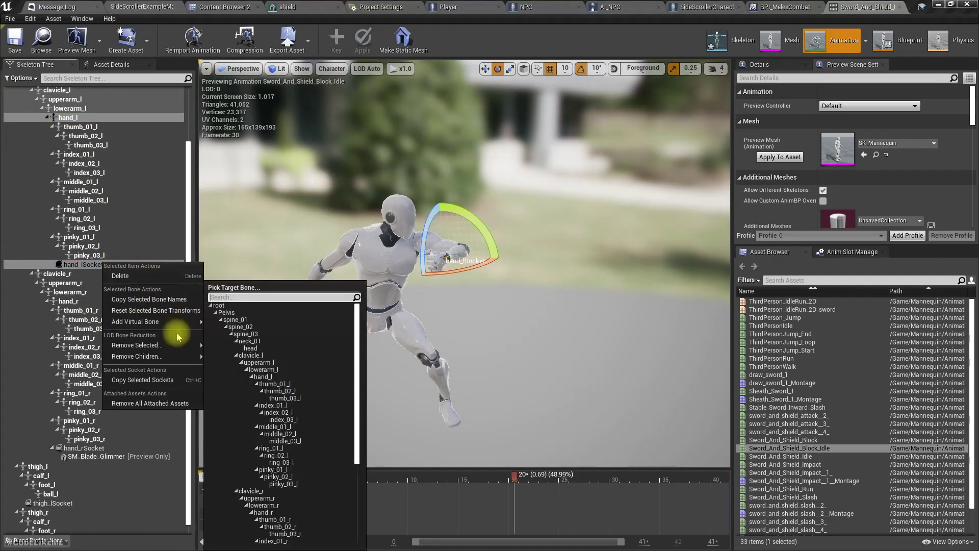
mouse_move(172, 323)
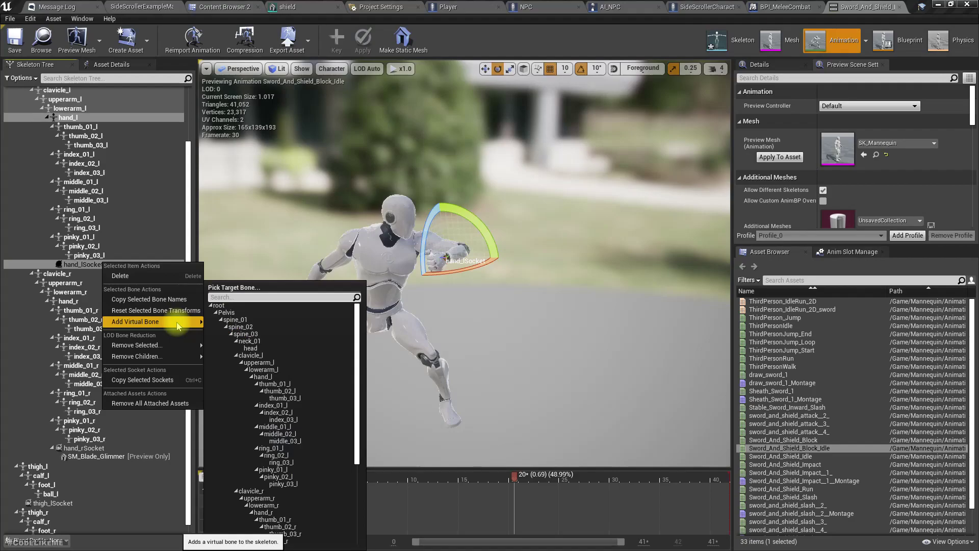
click(171, 404)
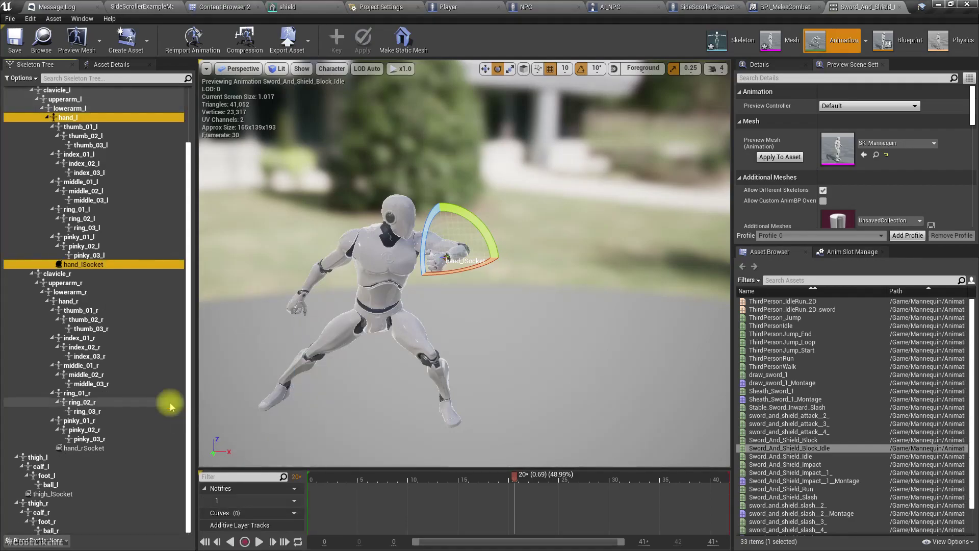
Step: Attach the shield mesh as a preview asset to the new left-hand socket
right_click(108, 264)
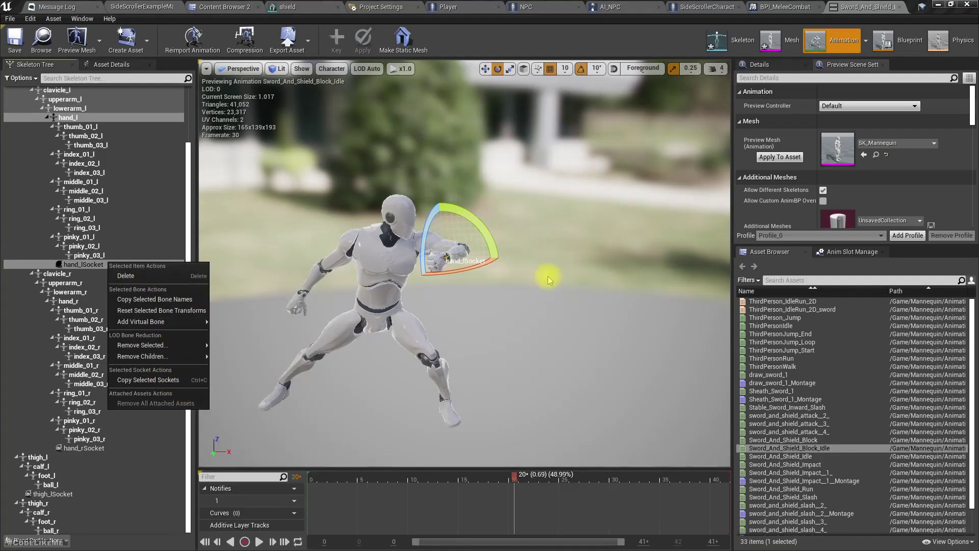
click(528, 295)
click(62, 262)
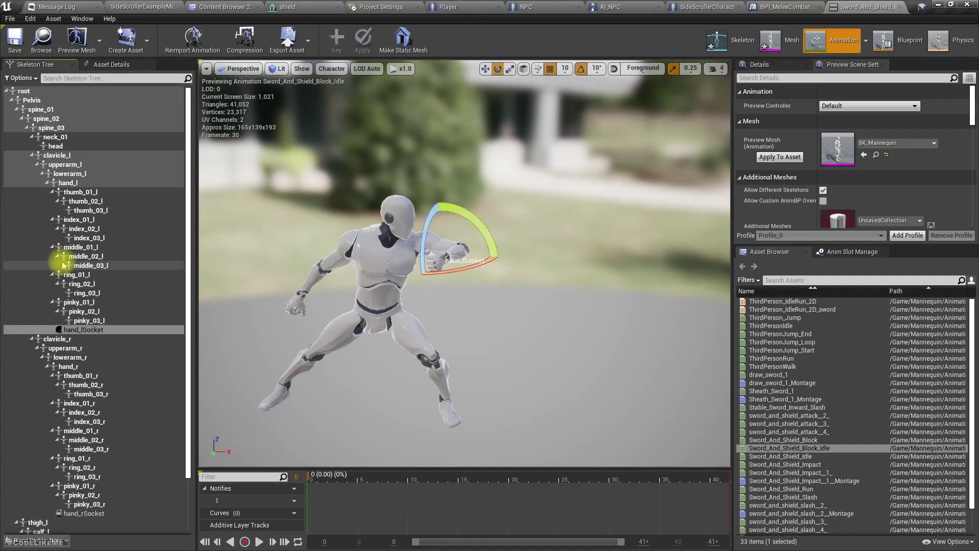
right_click(110, 329)
mouse_move(193, 445)
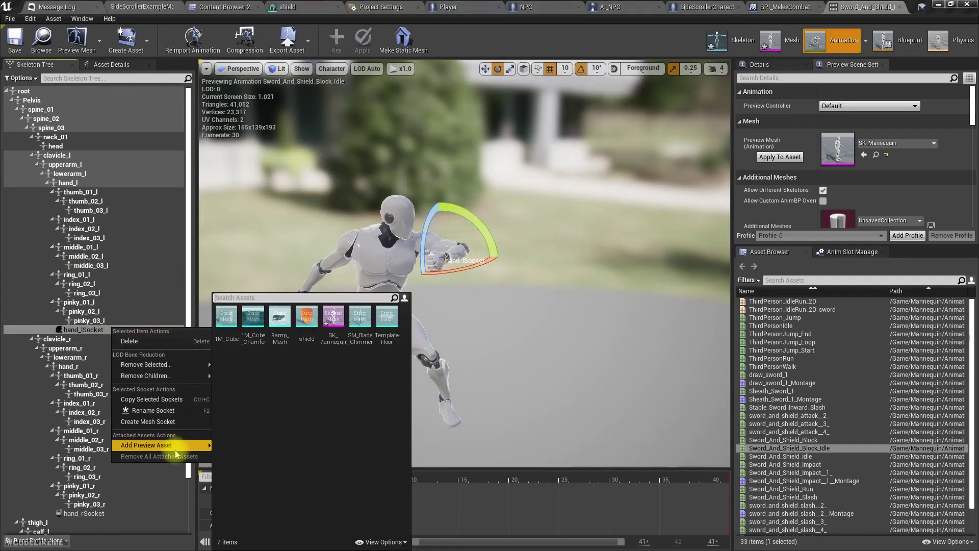
click(306, 318)
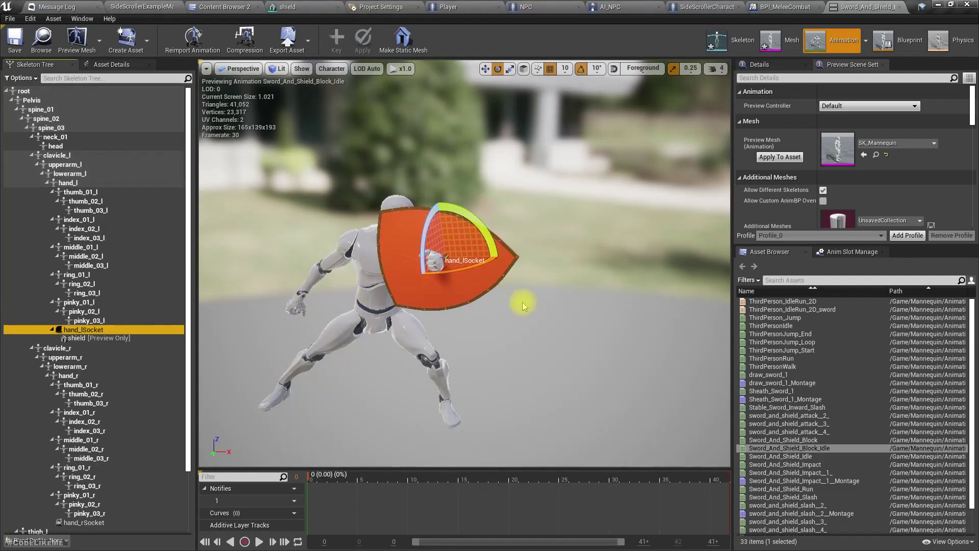
Step: Rotate the left-hand socket by -90 degrees so the shield stands upright with its tip pointing down
right_drag(494, 321, 505, 357)
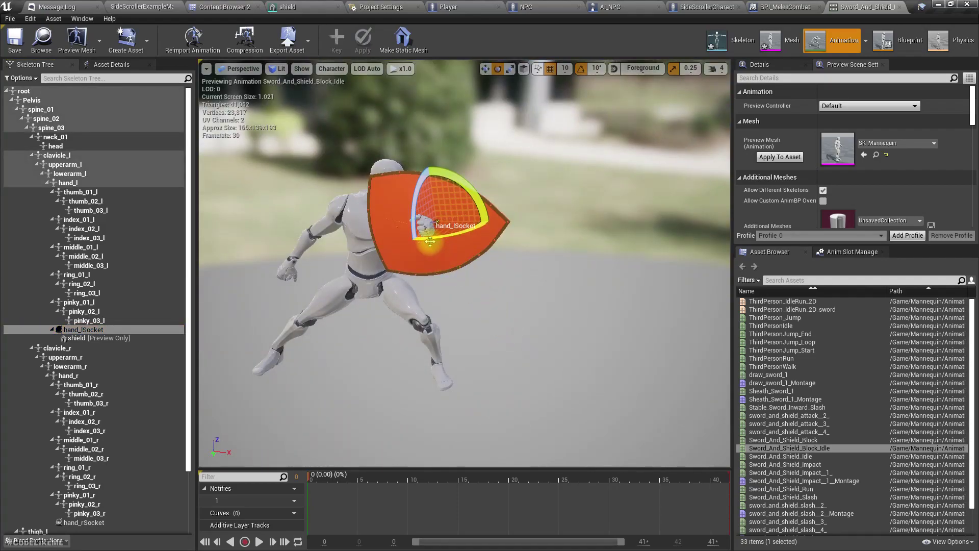
mouse_move(414, 229)
mouse_down()
mouse_move(443, 289)
mouse_move(432, 297)
mouse_move(415, 286)
mouse_move(409, 231)
mouse_move(413, 241)
mouse_up()
key(w)
key(e)
drag(456, 176, 446, 220)
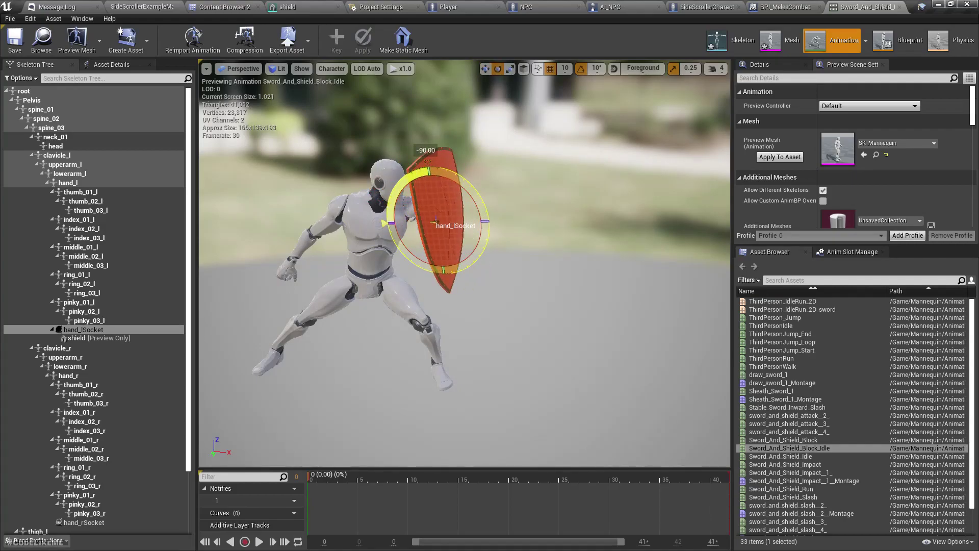
Step: Lower the left-hand socket below the hand and shift it so the shield's straps line up with the forearm
mouse_move(402, 198)
right_down()
mouse_move(470, 163)
mouse_move(515, 168)
mouse_move(402, 198)
right_up()
key(w)
drag(429, 205, 429, 236)
mouse_move(429, 235)
right_down()
mouse_move(658, 232)
mouse_move(668, 189)
mouse_move(433, 230)
right_up()
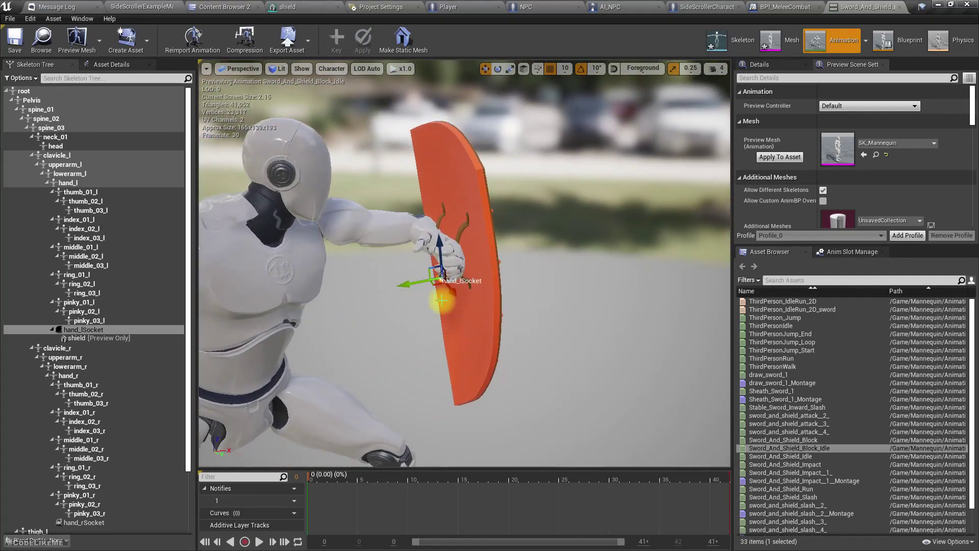
scroll(439, 298, up, 5)
drag(358, 308, 287, 311)
right_drag(287, 310, 342, 360)
Step: Fine-tune the left-hand socket's position so the fist meets the front strap and the shield sits outside the arm
key(w)
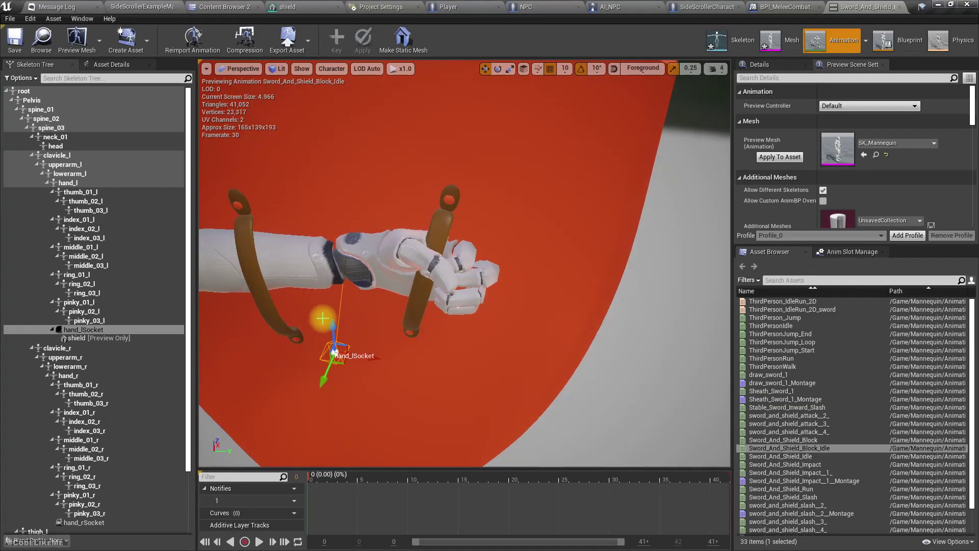
drag(366, 360, 310, 353)
key(s)
right_drag(309, 353, 562, 451)
key(s)
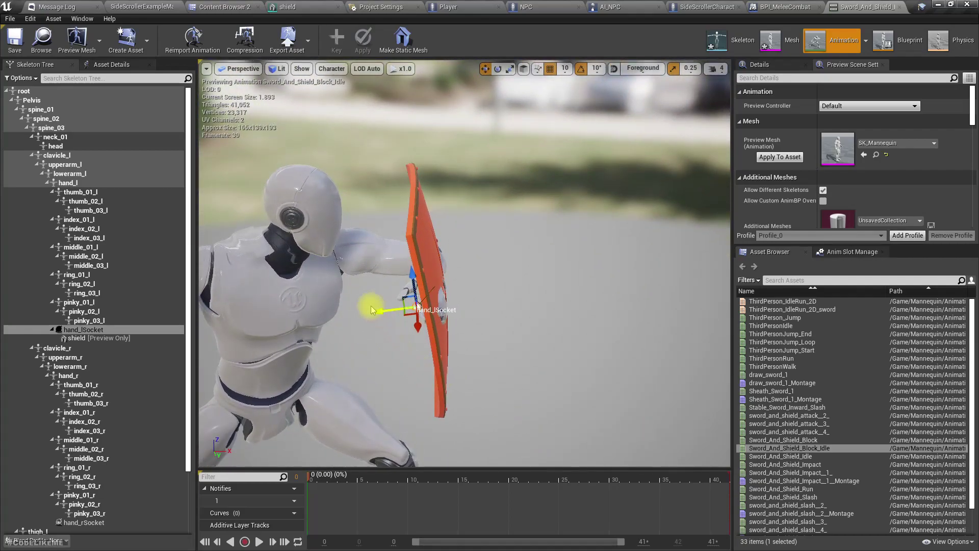
drag(382, 310, 368, 311)
Step: Rotate the left-hand socket slightly, seen from above, so the shield lies parallel to the forearm
right_drag(368, 311, 408, 377)
key(a)
key(d)
key(w)
key(s)
key(d)
key(w)
key(a)
key(e)
alt+drag(420, 355, 457, 340)
key(e)
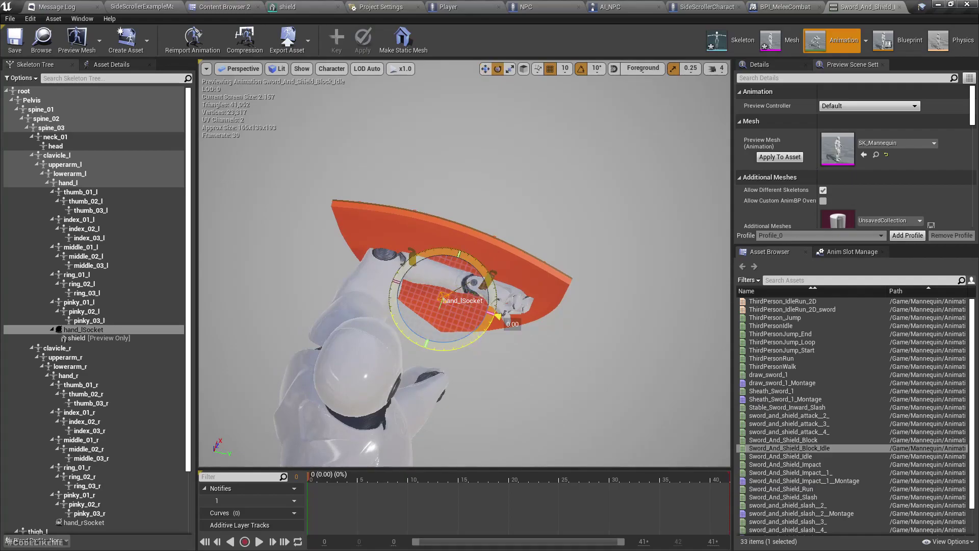
drag(498, 316, 494, 326)
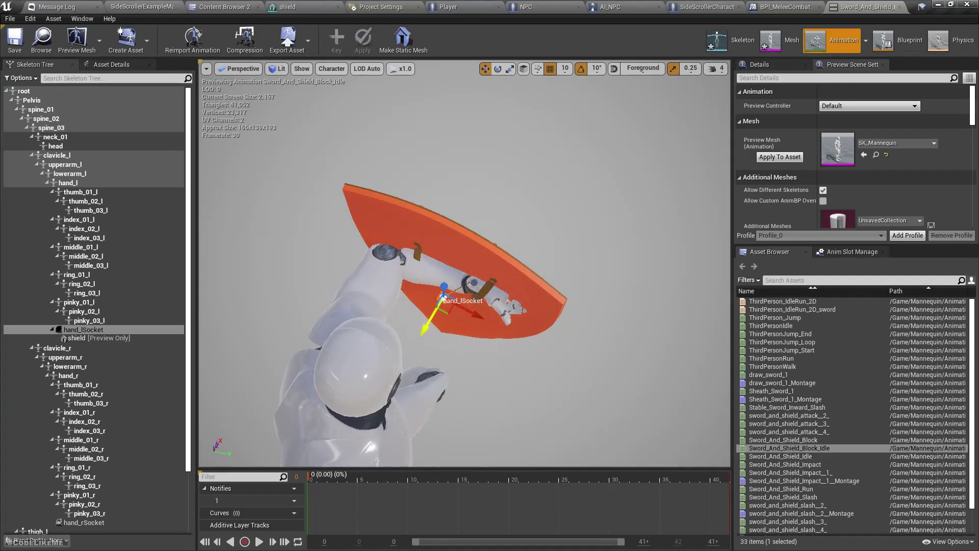
Step: Nudge the left-hand socket along its Y axis to set the gap between the shield and the forearm
drag(428, 328, 451, 345)
key(e)
mouse_move(457, 357)
right_down()
mouse_move(487, 352)
mouse_move(429, 327)
mouse_move(456, 357)
right_up()
key(w)
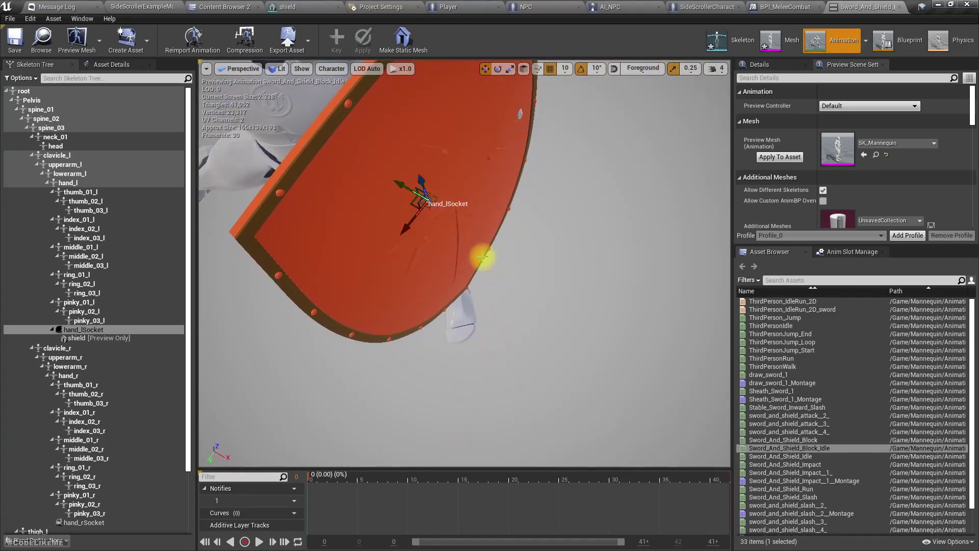
drag(395, 180, 398, 183)
right_drag(398, 182, 387, 143)
mouse_move(527, 270)
right_down()
mouse_move(526, 286)
mouse_move(527, 239)
mouse_move(527, 271)
right_up()
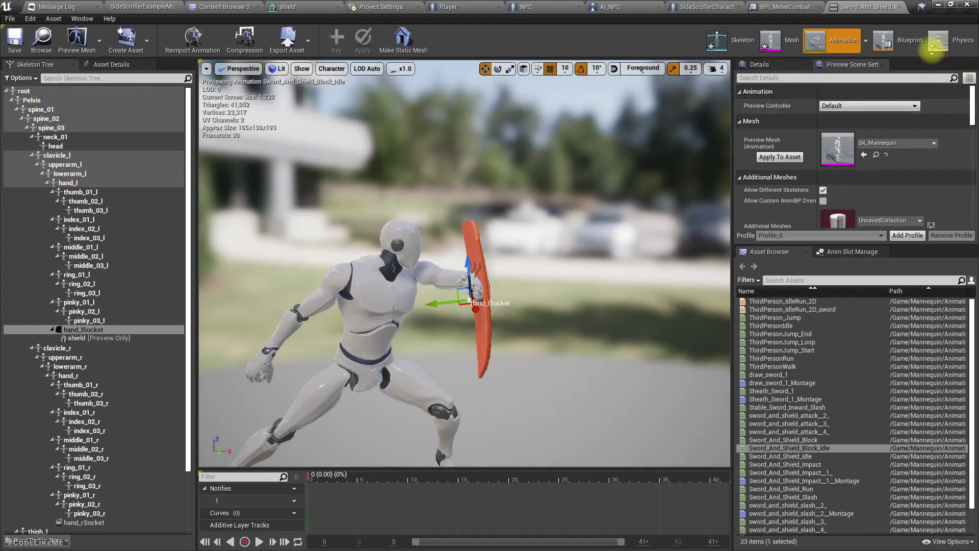
Step: Look over the NPC and SideScrollerCharacter blueprints, showing the SideScrollerCharacter model in its viewport
click(538, 7)
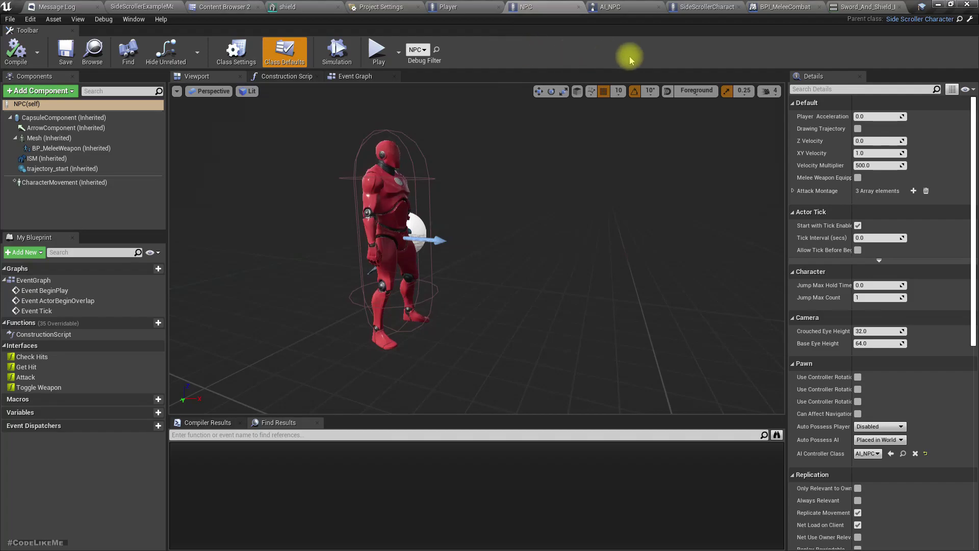
click(719, 7)
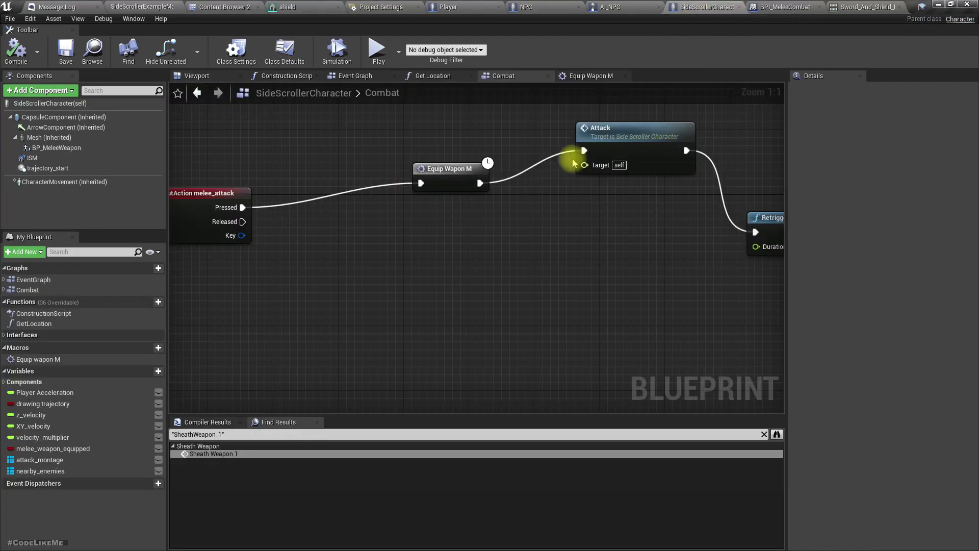
click(209, 76)
right_drag(509, 359, 387, 316)
drag(520, 393, 500, 362)
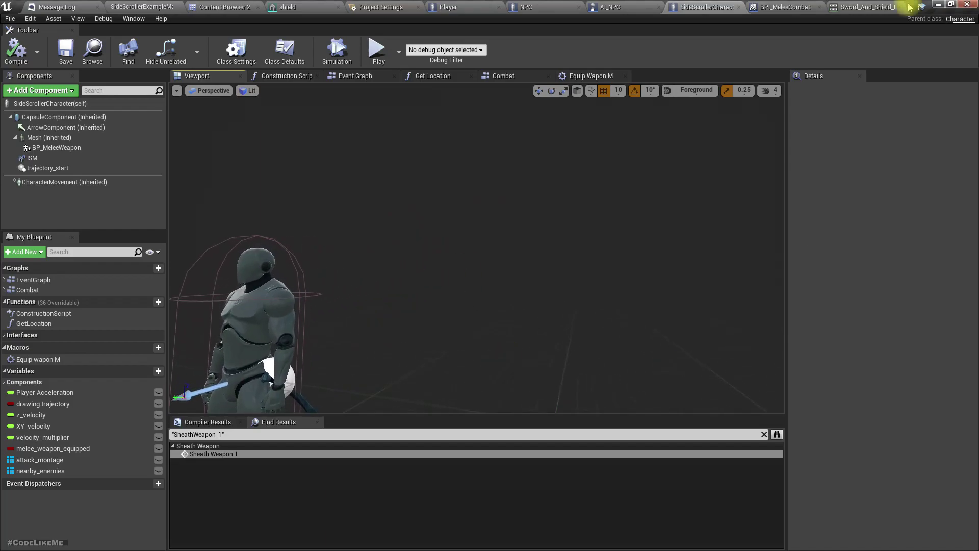
Step: Preview the attached shield on the ThirdPersonWalk, ThirdPersonRun and Sword_And_Shield_Idle animations of the mannequin
click(867, 7)
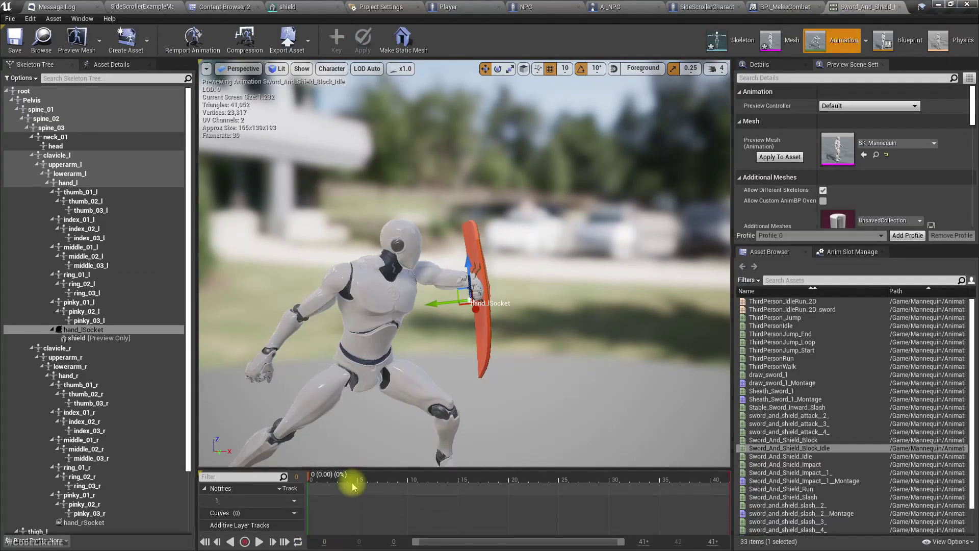
click(808, 500)
click(788, 366)
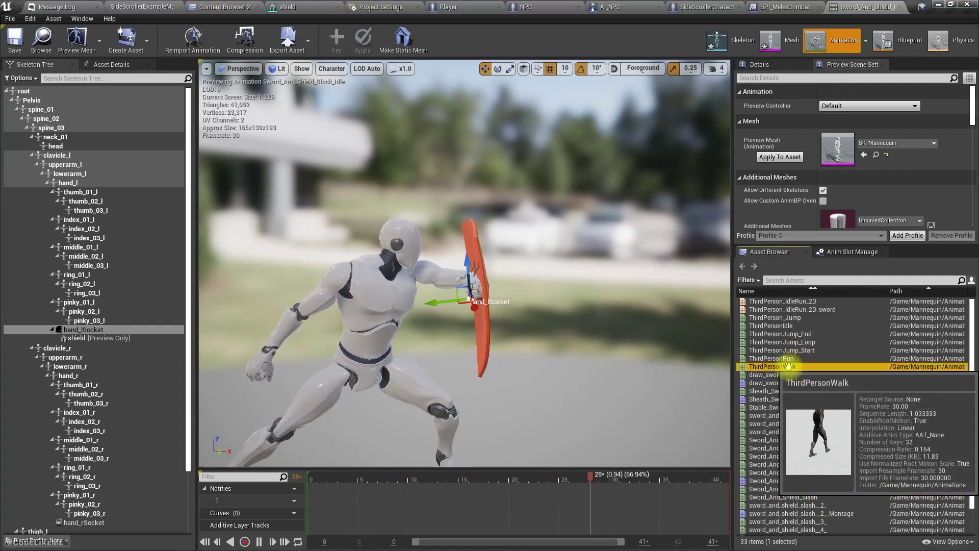
alt+drag(388, 265, 532, 307)
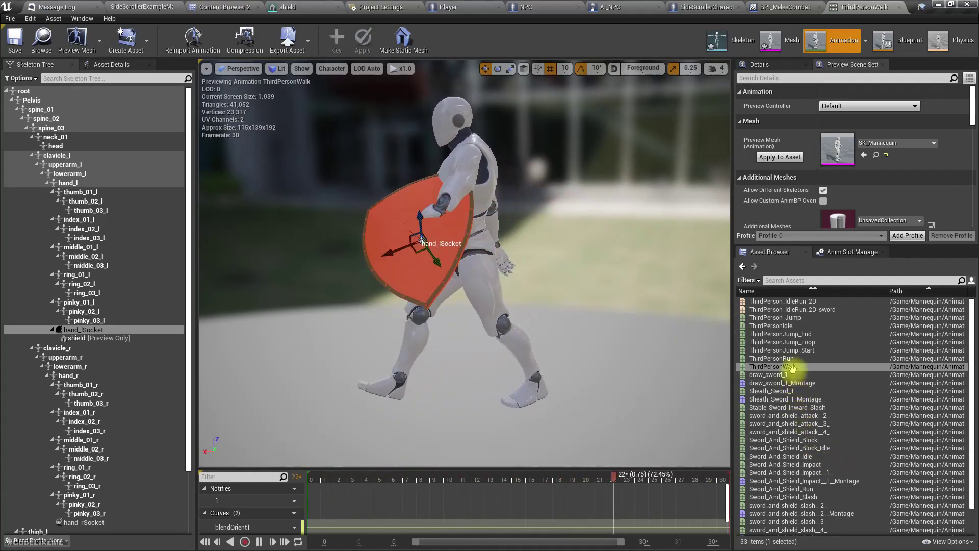
click(772, 358)
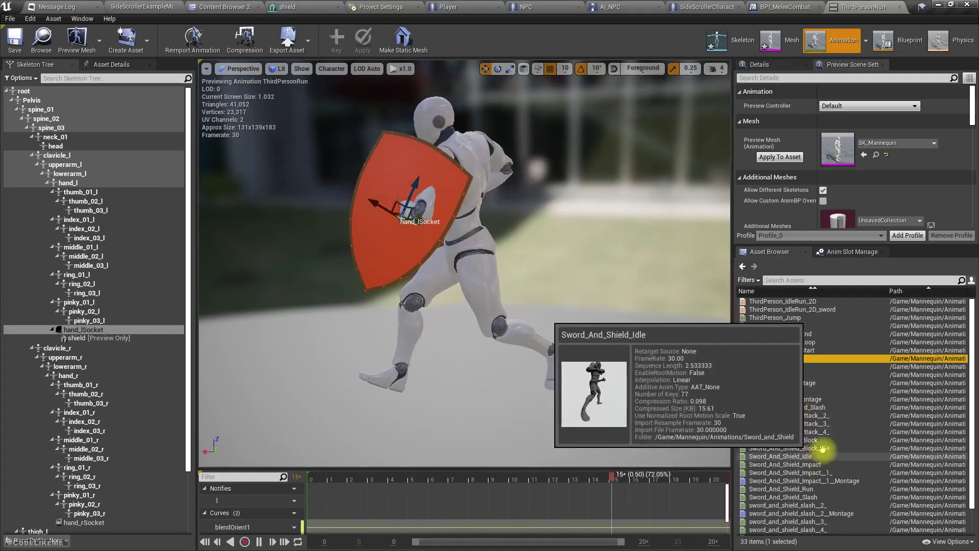
click(811, 456)
right_drag(470, 253, 491, 256)
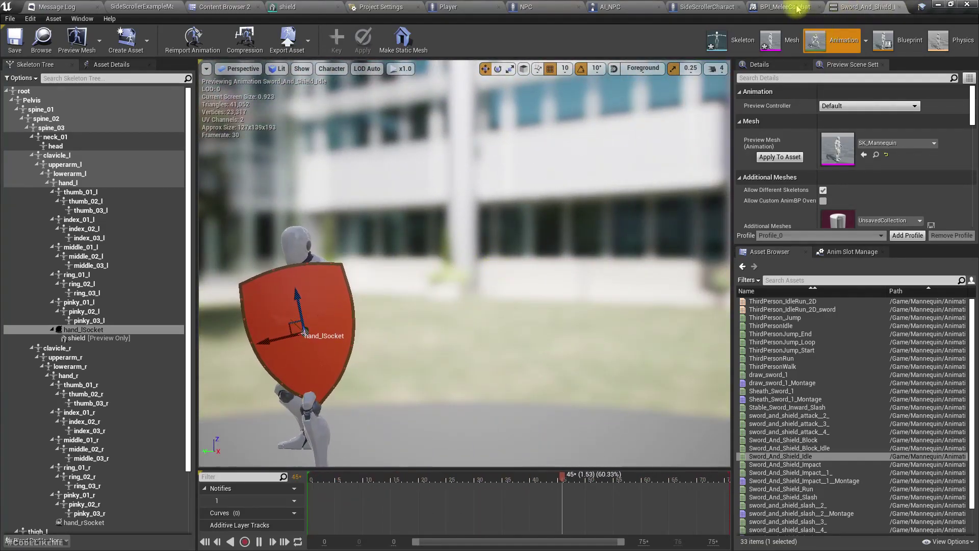
Step: Set the shield mesh's import uniform scale to 35 and reimport the mesh
click(293, 7)
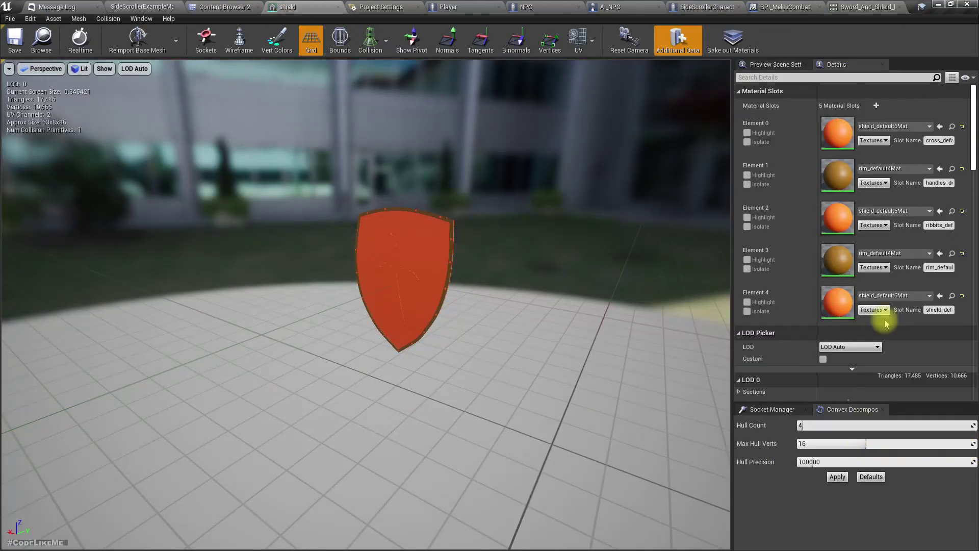
scroll(903, 234, down, 10)
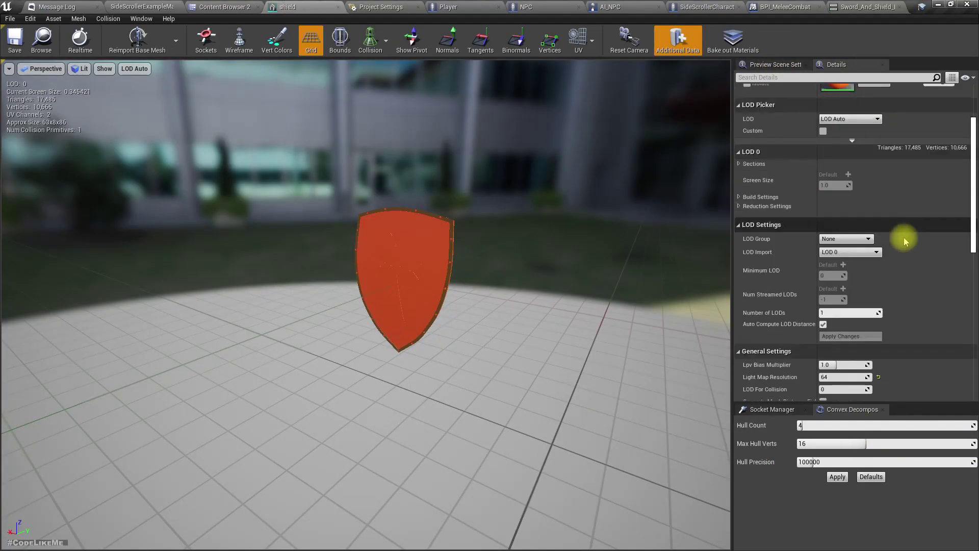
scroll(898, 270, down, 3)
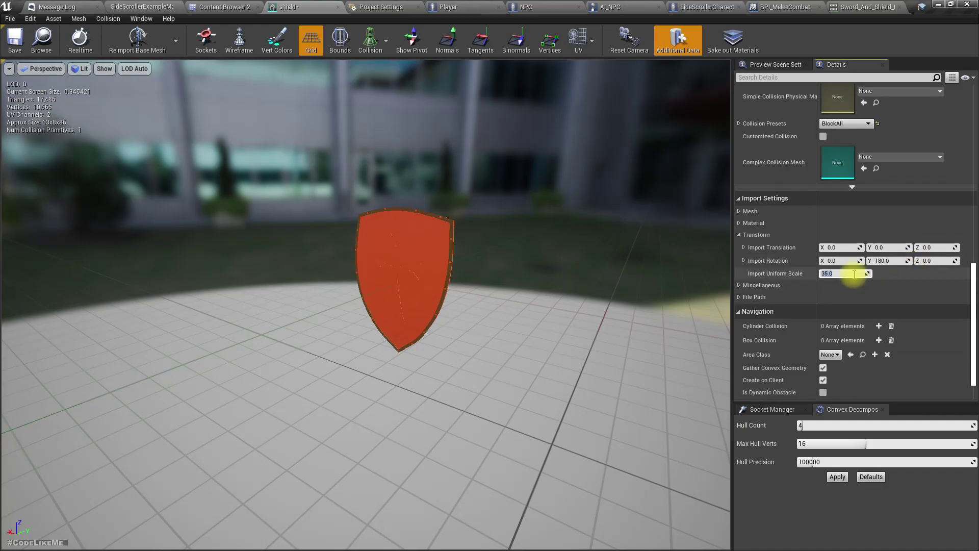
click(154, 47)
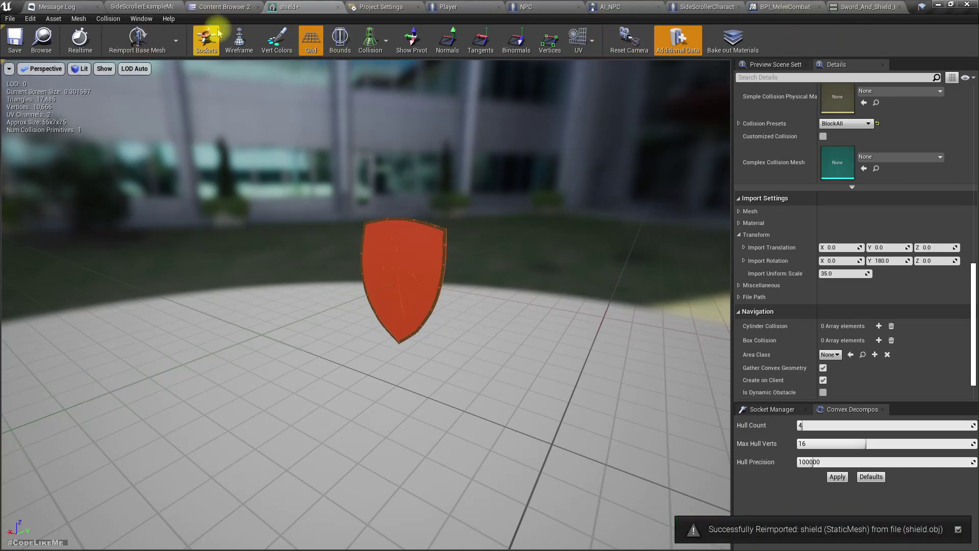
Step: Examine the reimported shield's size and fit on the mannequin's left arm in Sword_And_Shield_Idle from several sides
click(711, 7)
click(867, 6)
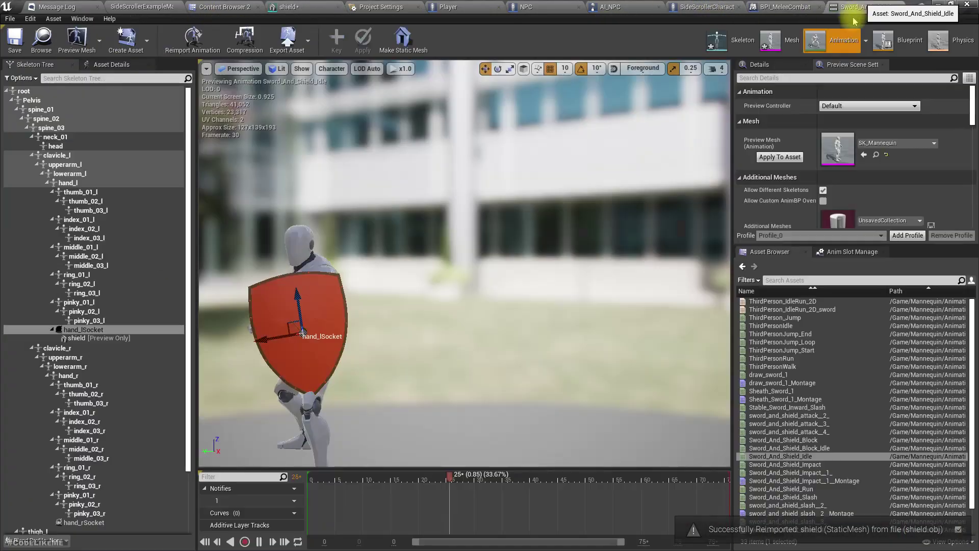
alt+drag(472, 294, 519, 294)
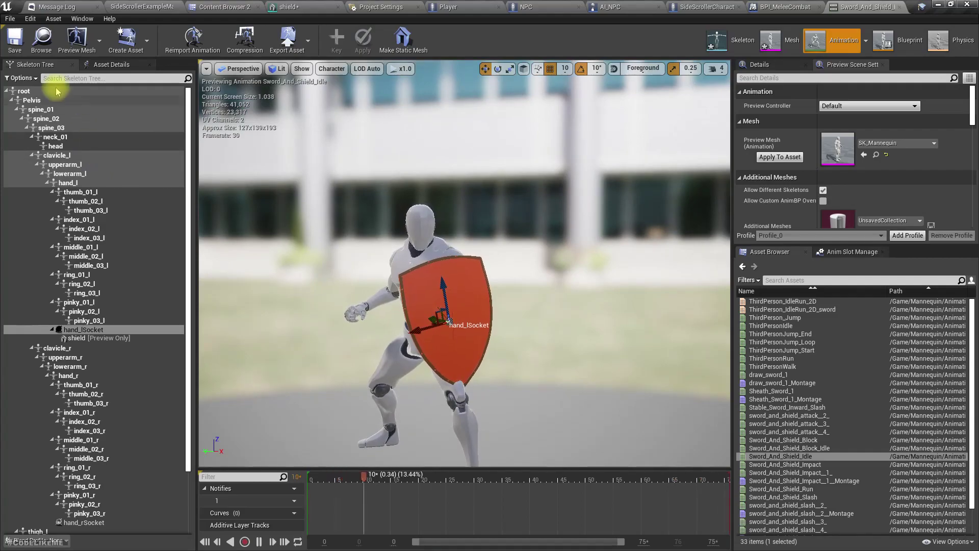
alt+drag(602, 116, 587, 166)
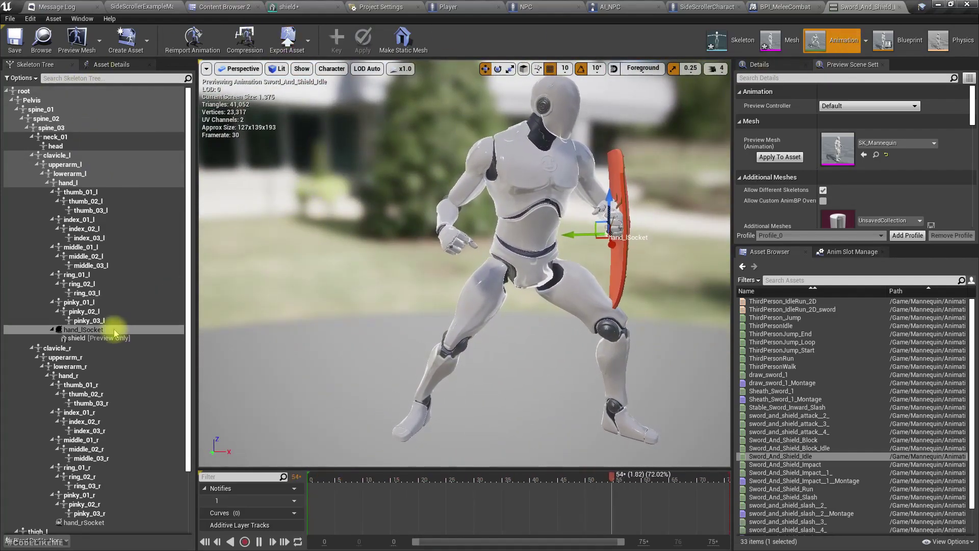
click(100, 337)
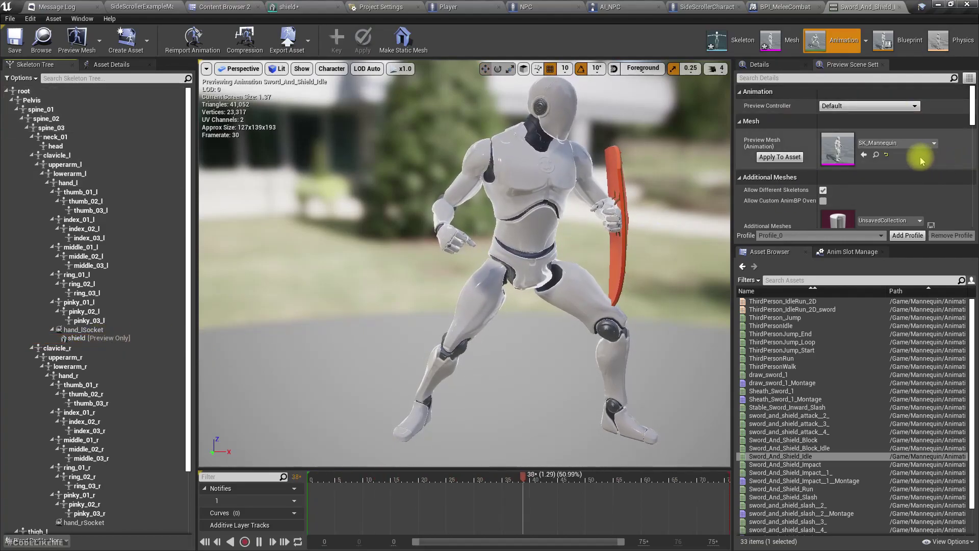
scroll(918, 153, down, 3)
scroll(913, 148, up, 3)
click(775, 66)
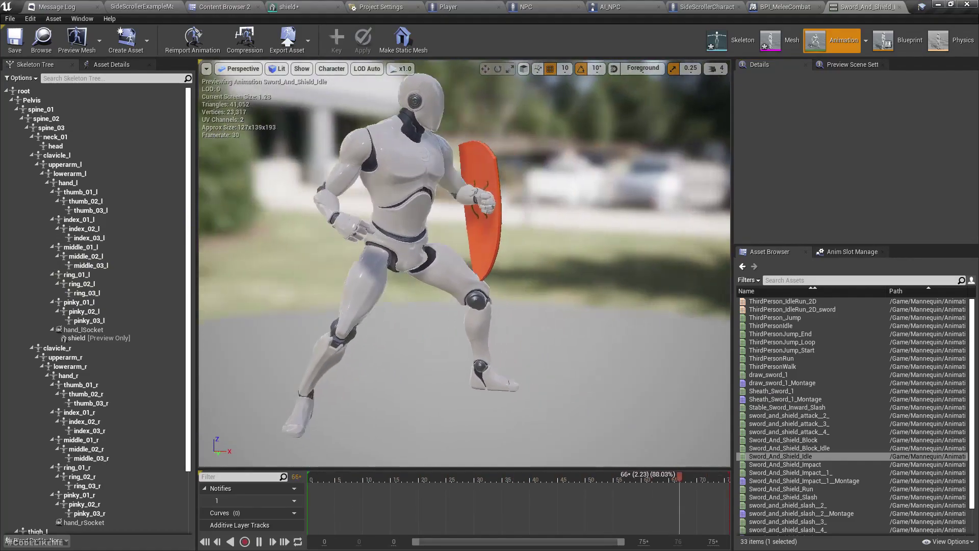
alt+drag(464, 263, 378, 262)
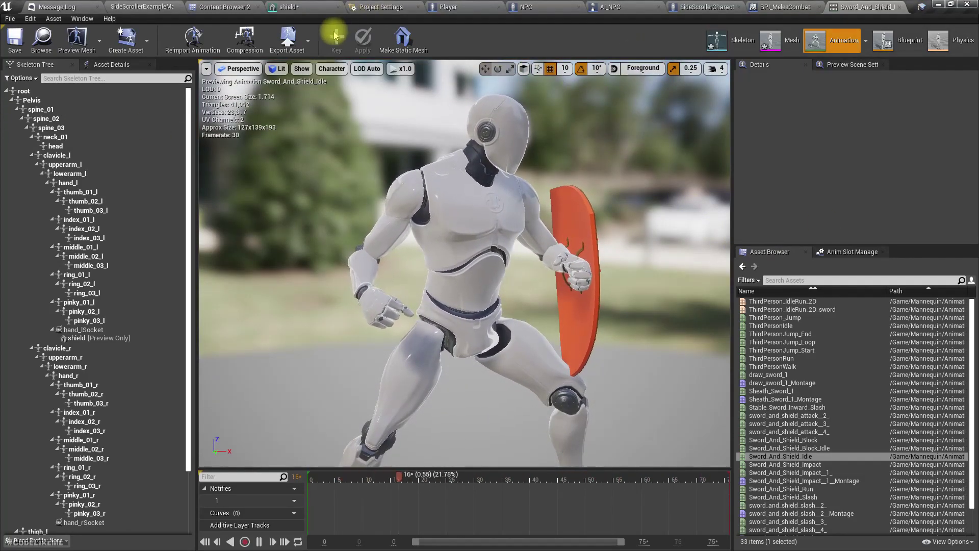
Step: Set the shield mesh's import uniform scale to 30 and reimport the mesh
click(326, 7)
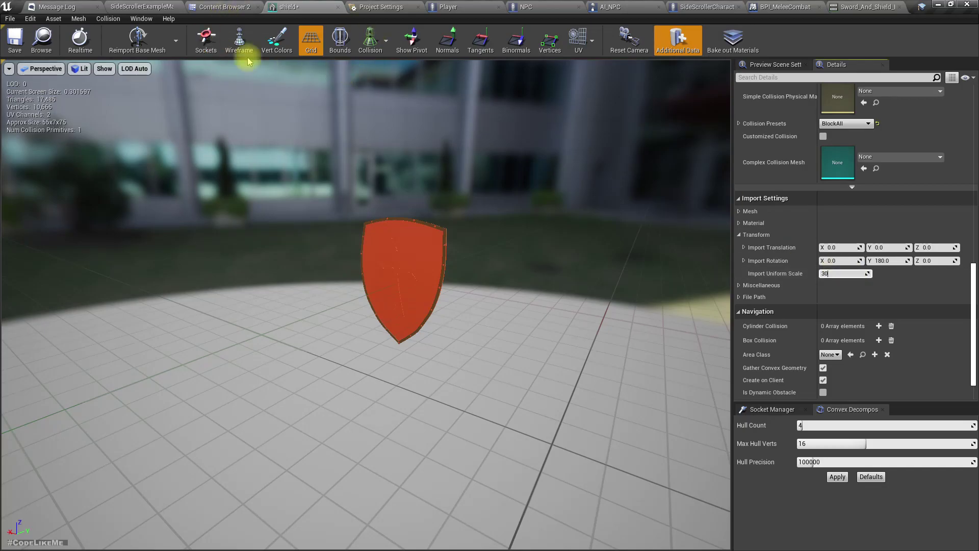
click(138, 6)
right_drag(670, 88, 713, 73)
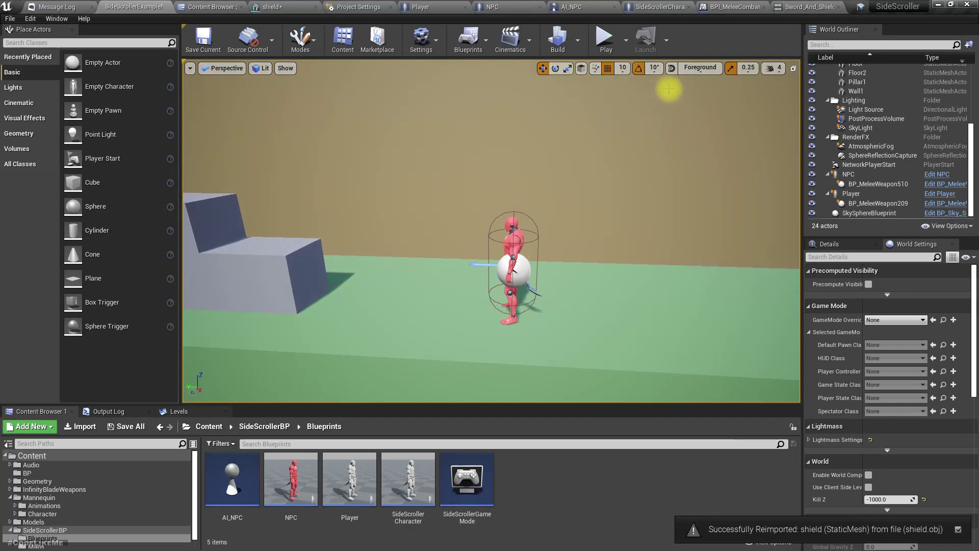
Step: Check the smaller shield in Sword_And_Shield_Idle and open the ThirdPersonWalk animation, pausing it mid-stride
click(807, 7)
right_drag(590, 313, 699, 312)
key(a)
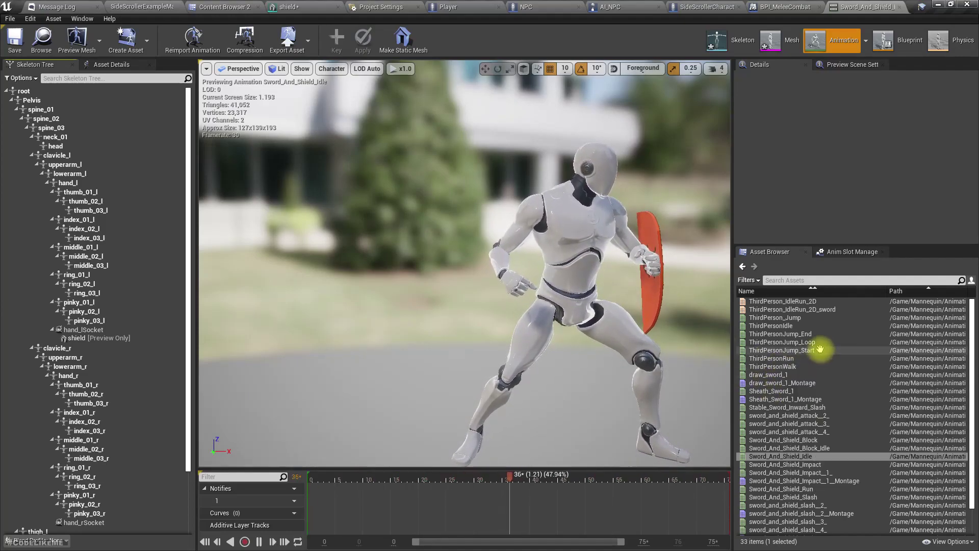
double_click(786, 367)
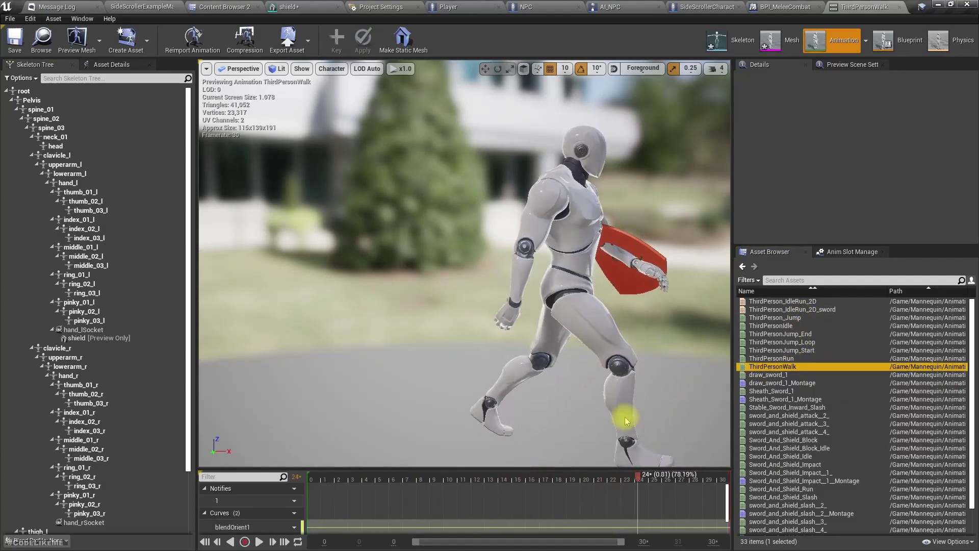
mouse_move(433, 452)
right_down()
mouse_move(510, 451)
mouse_move(449, 459)
right_up()
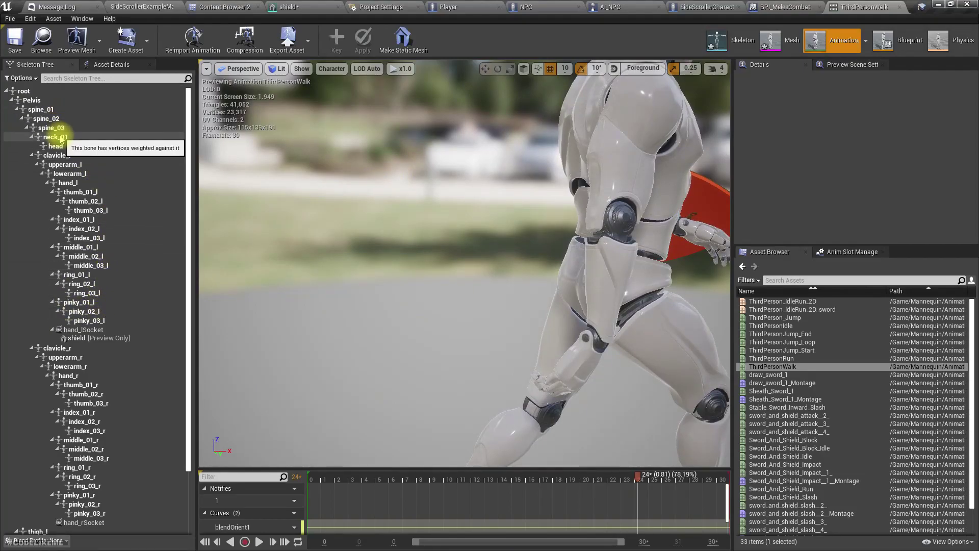
Step: Add a new socket to the spine_03 bone of the mannequin skeleton
click(47, 118)
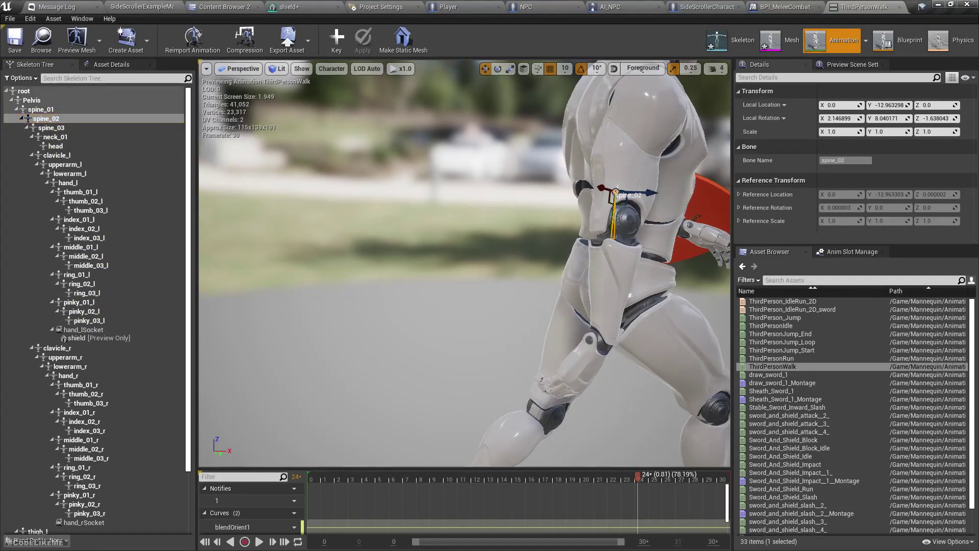
right_drag(376, 209, 399, 165)
click(71, 128)
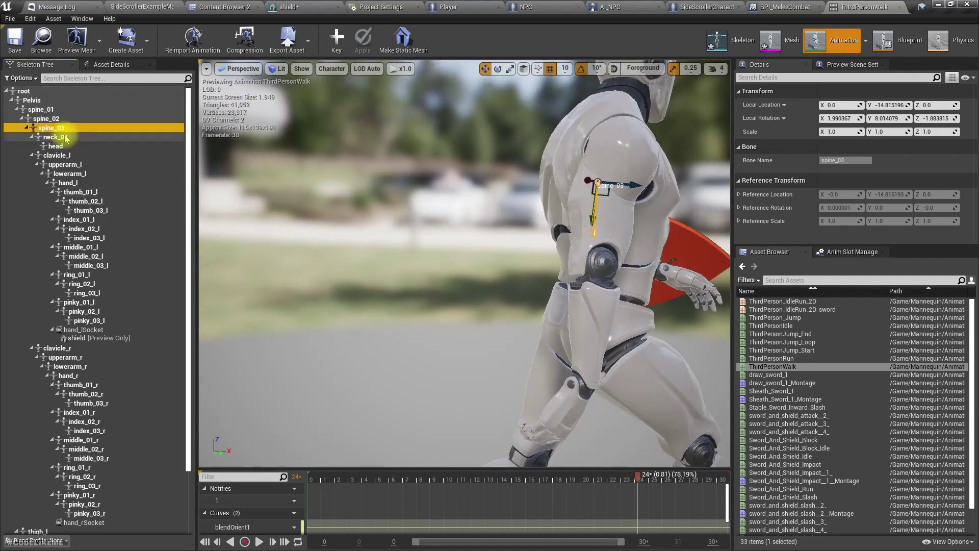
click(56, 137)
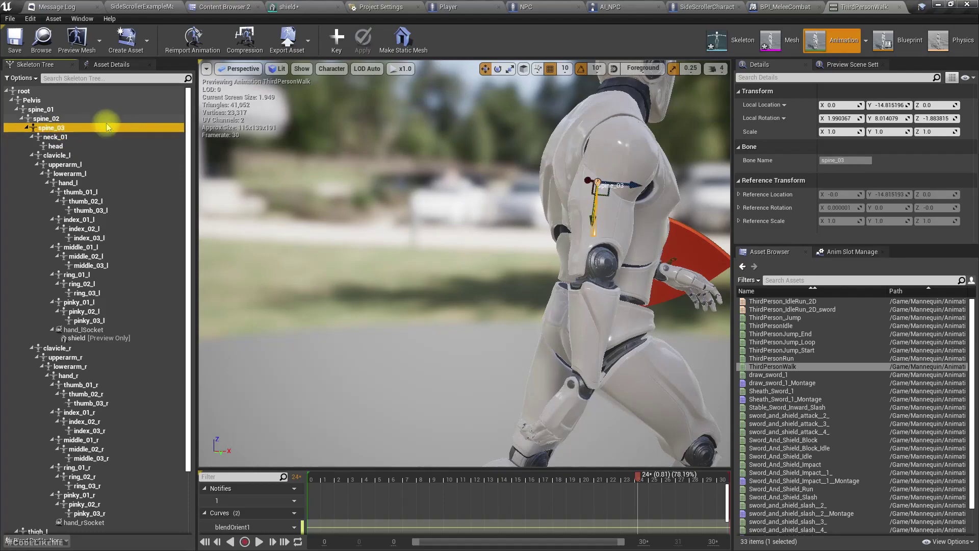
right_drag(284, 155, 308, 160)
key(d)
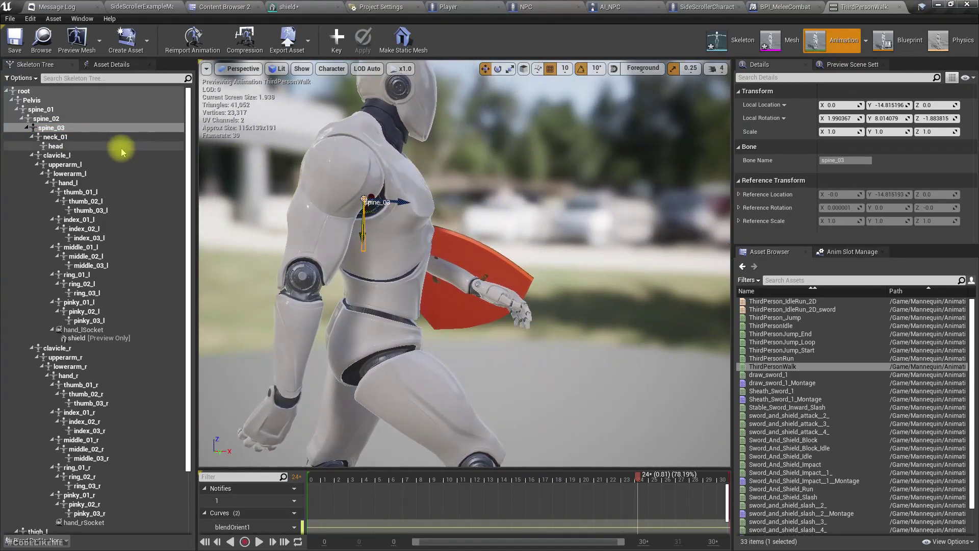
right_click(83, 127)
mouse_move(146, 201)
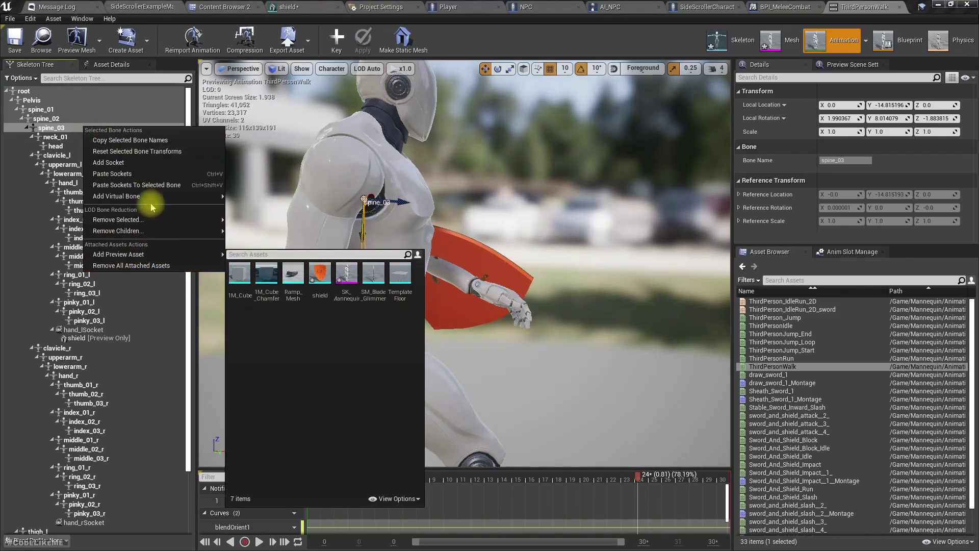
click(131, 162)
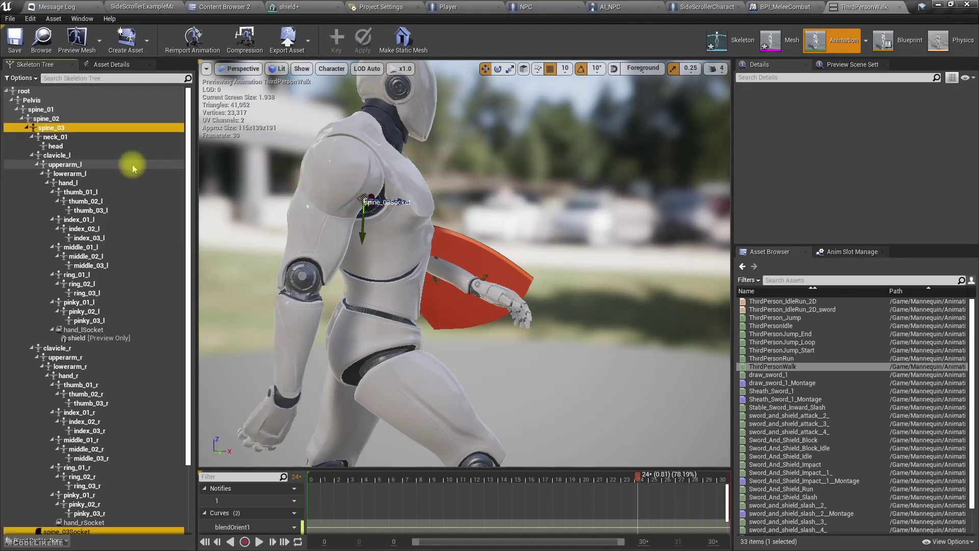
Step: Remove all attached preview assets from the skeleton
scroll(103, 189, down, 3)
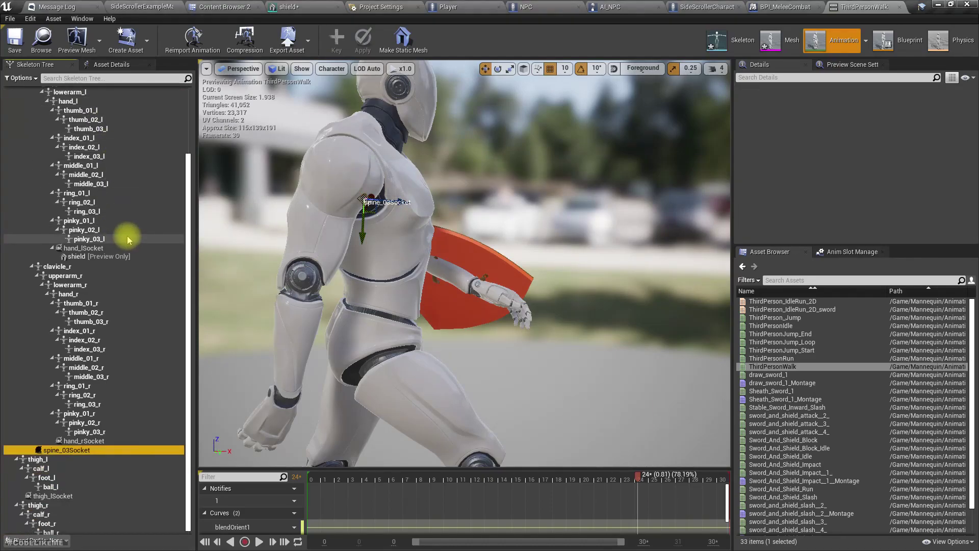
right_drag(561, 108, 632, 146)
mouse_move(480, 200)
right_down()
mouse_move(571, 200)
mouse_move(520, 176)
mouse_move(459, 168)
mouse_move(479, 200)
right_up()
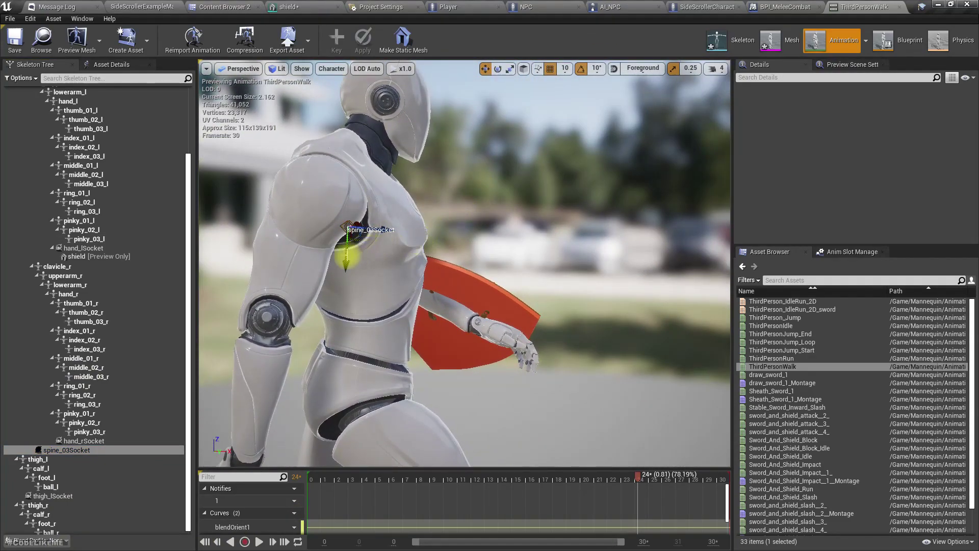
right_click(77, 450)
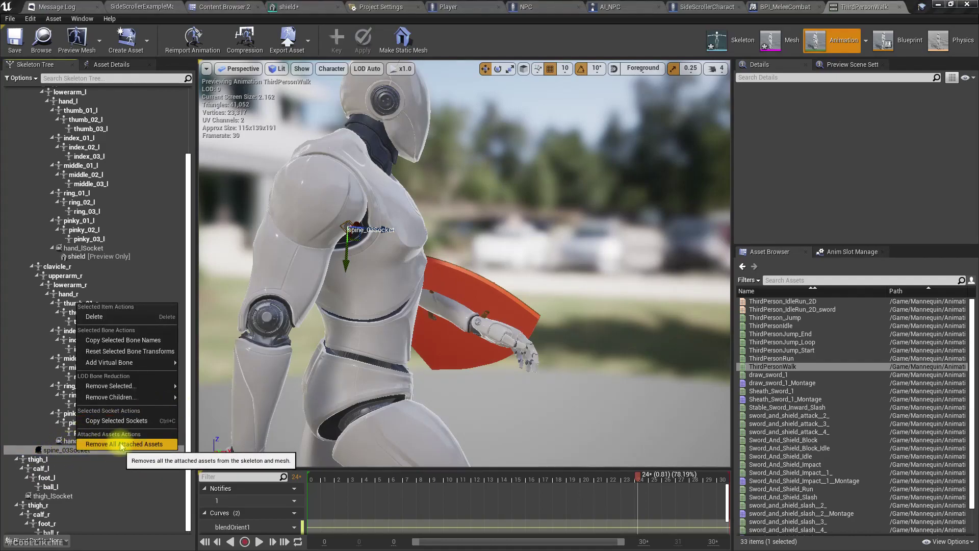
click(121, 444)
Step: Attach the shield as a preview asset to the mannequin's spine_03Socket
right_click(63, 447)
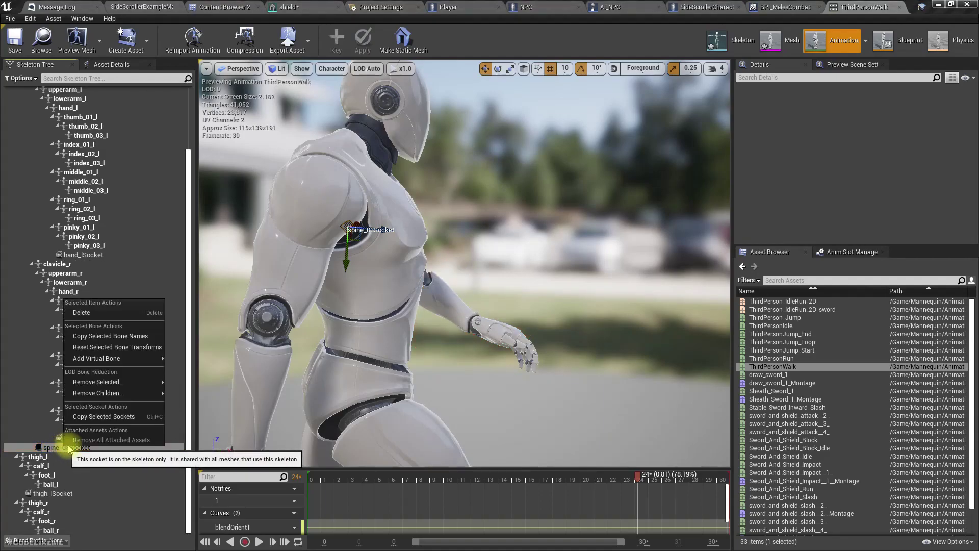
click(2, 363)
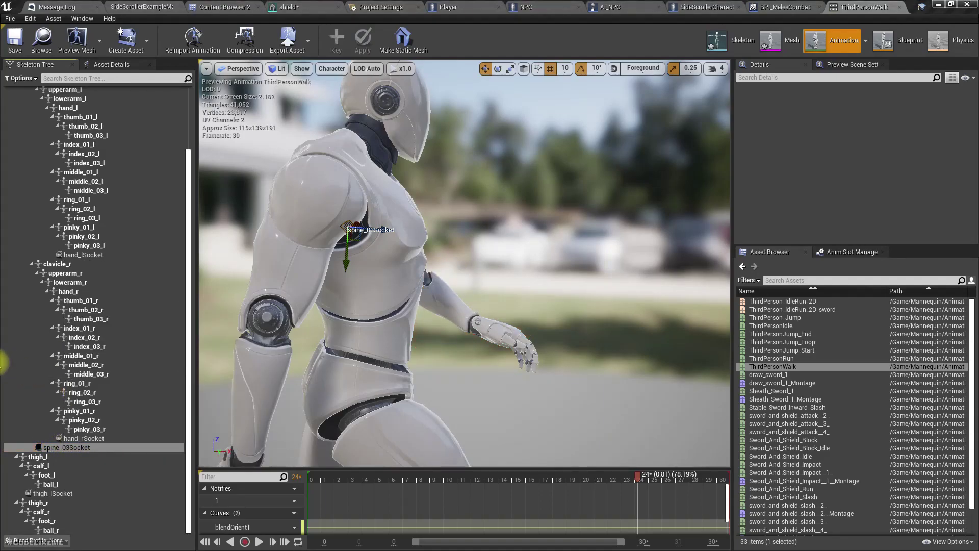
click(56, 401)
right_click(64, 448)
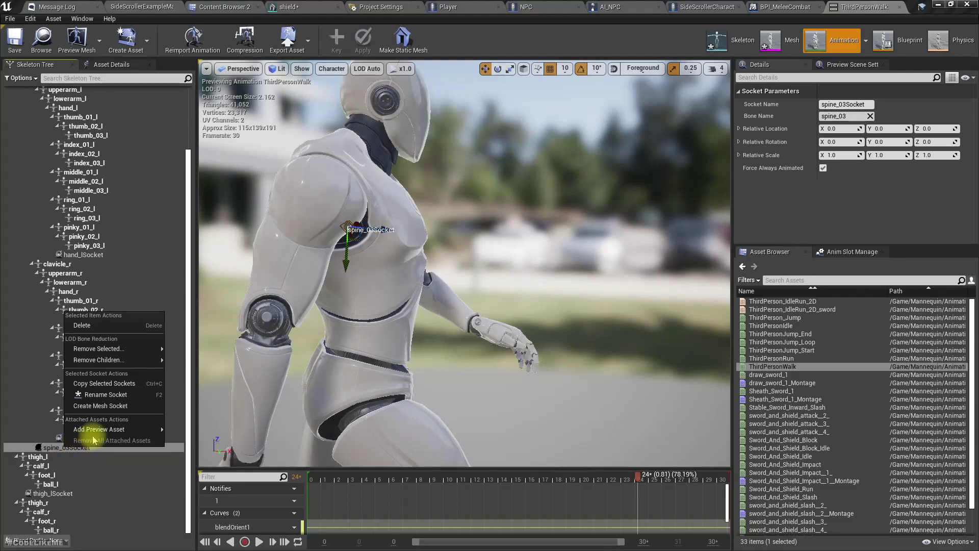
mouse_move(98, 429)
click(258, 327)
Step: Rotate spine_03Socket -90° about X and move it behind the back to about Y 6.7, Z -11.4
alt+drag(464, 263, 516, 368)
scroll(464, 262, up, 5)
alt+drag(464, 263, 464, 168)
middle_drag(464, 263, 464, 357)
scroll(464, 262, down, 5)
mouse_move(464, 263)
alt+mouse_down()
mouse_move(464, 357)
mouse_move(464, 263)
alt+mouse_up()
right_drag(386, 290, 316, 261)
key(e)
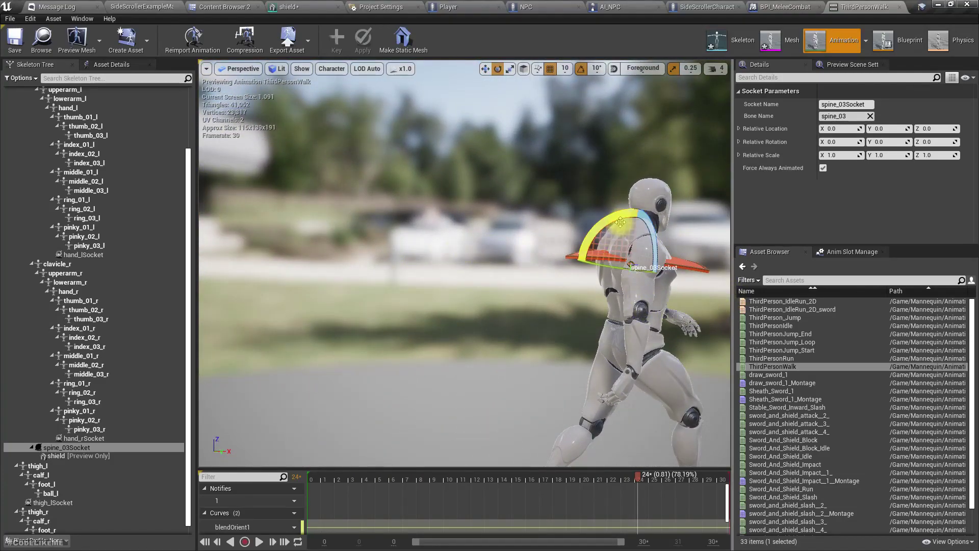
drag(620, 222, 637, 243)
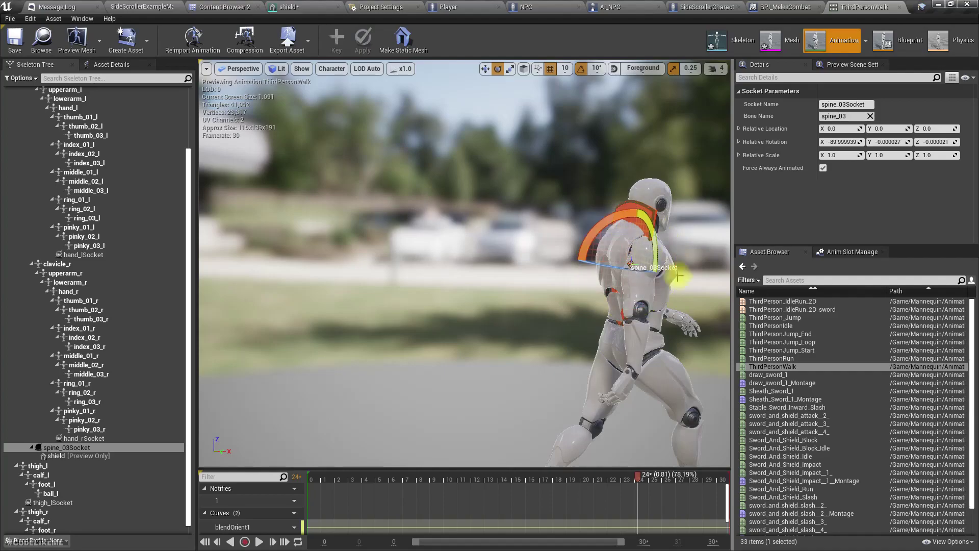
drag(643, 263, 620, 265)
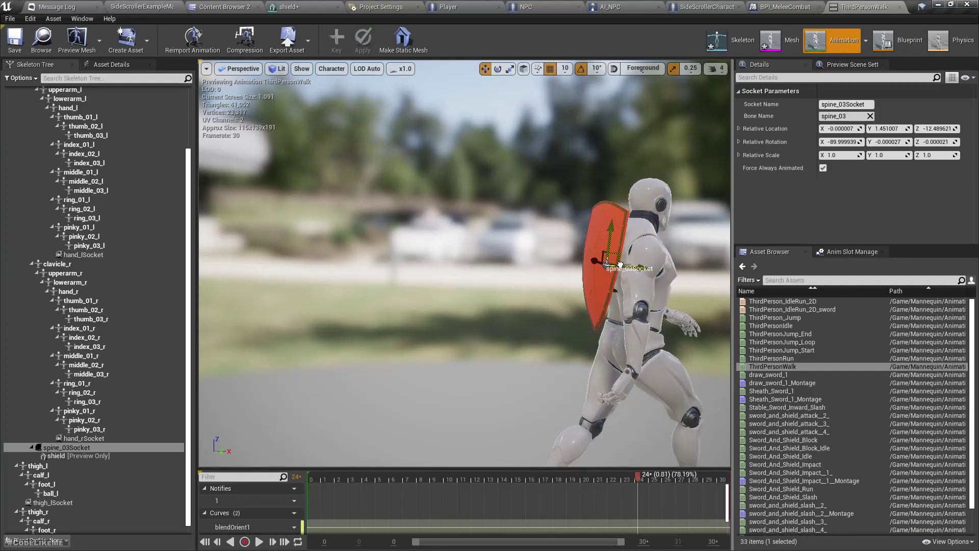
mouse_move(620, 243)
right_down()
mouse_move(459, 245)
mouse_move(663, 245)
mouse_move(619, 245)
right_up()
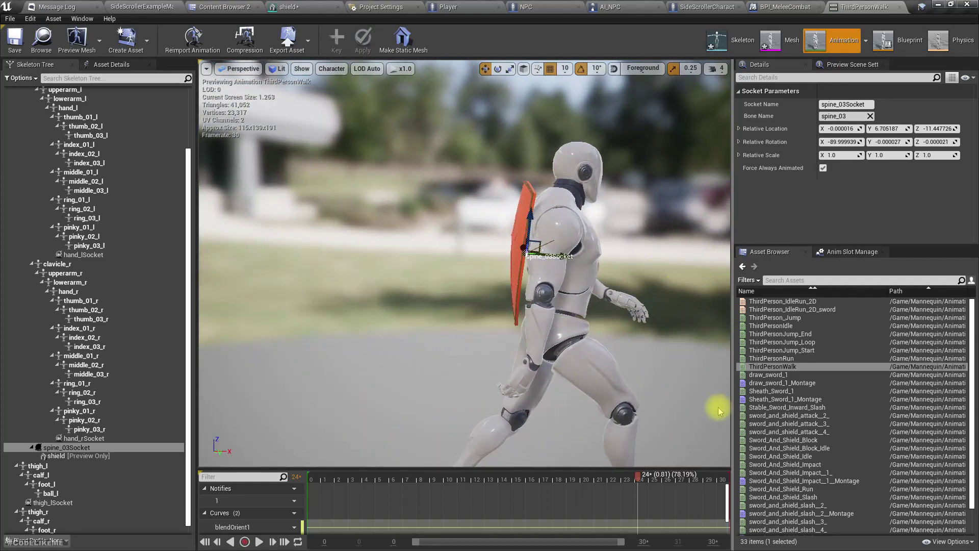
Step: Play the ThirdPersonWalk, ThirdPersonJump_Start and ThirdPersonRun animations to check how the shield sits on the back
click(402, 505)
key(space)
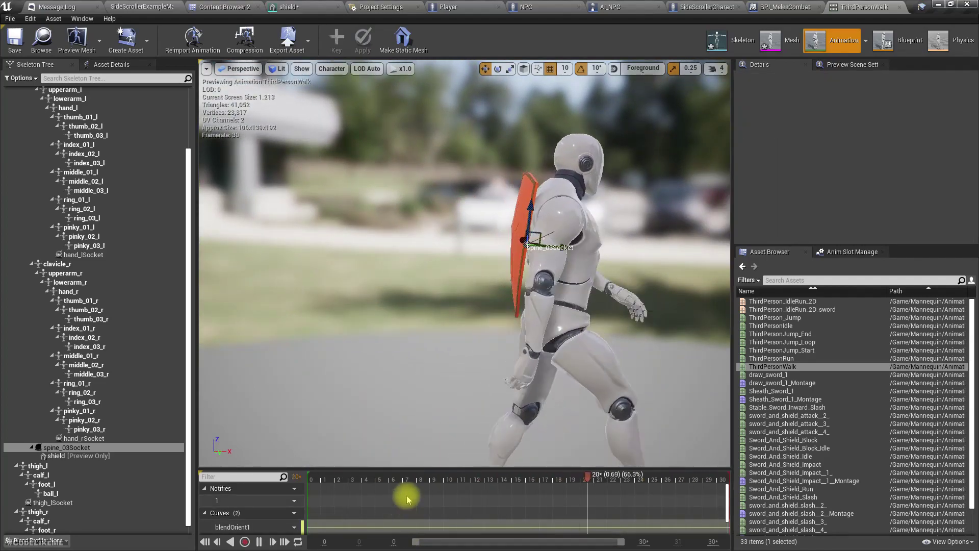
double_click(787, 359)
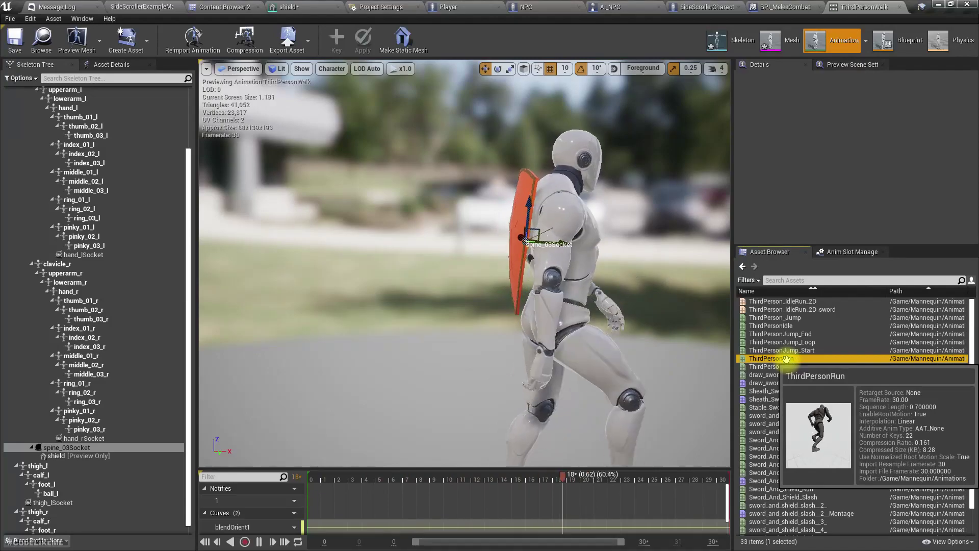
click(785, 350)
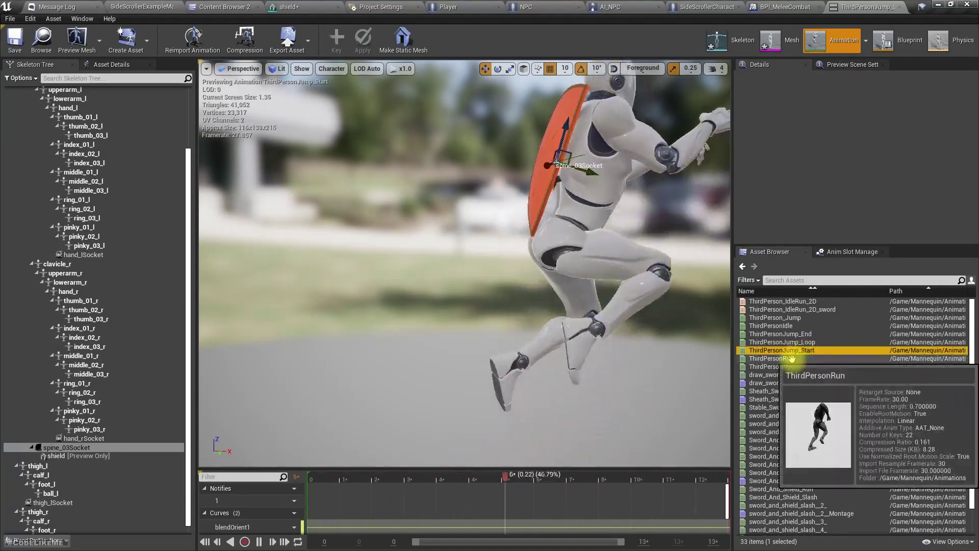
click(790, 359)
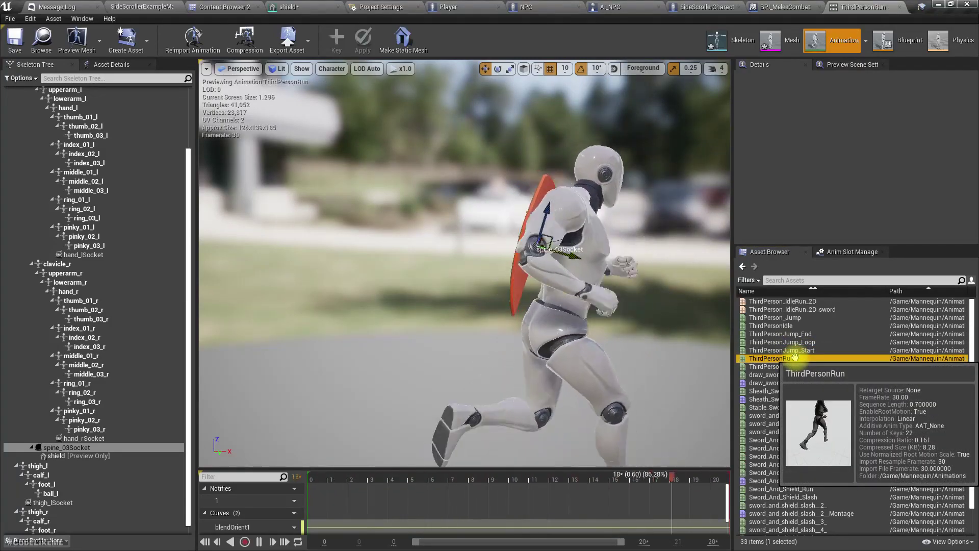
alt+drag(612, 316, 719, 316)
alt+drag(481, 230, 487, 230)
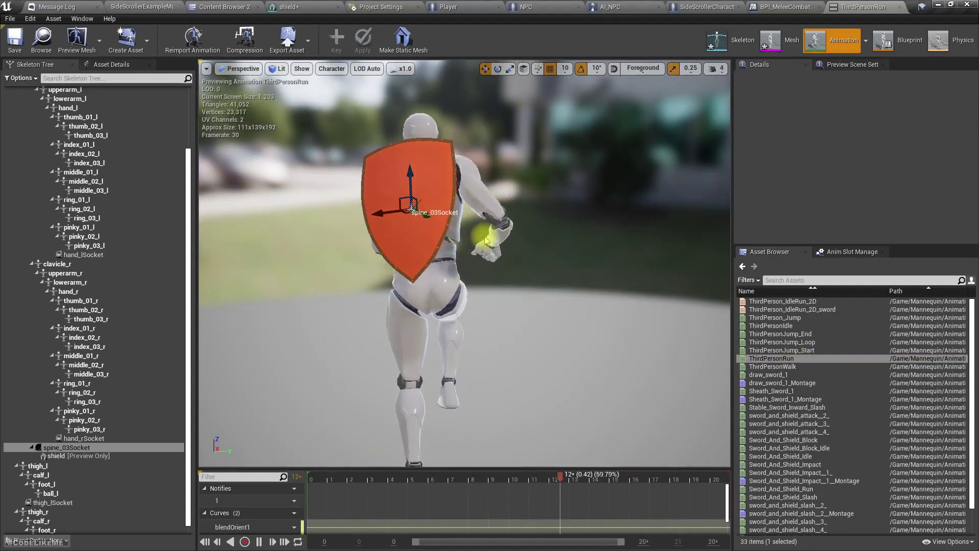
Step: Pause ThirdPersonRun around frame 2 and shift spine_03Socket slightly sideways to adjust the shield on the back
key(e)
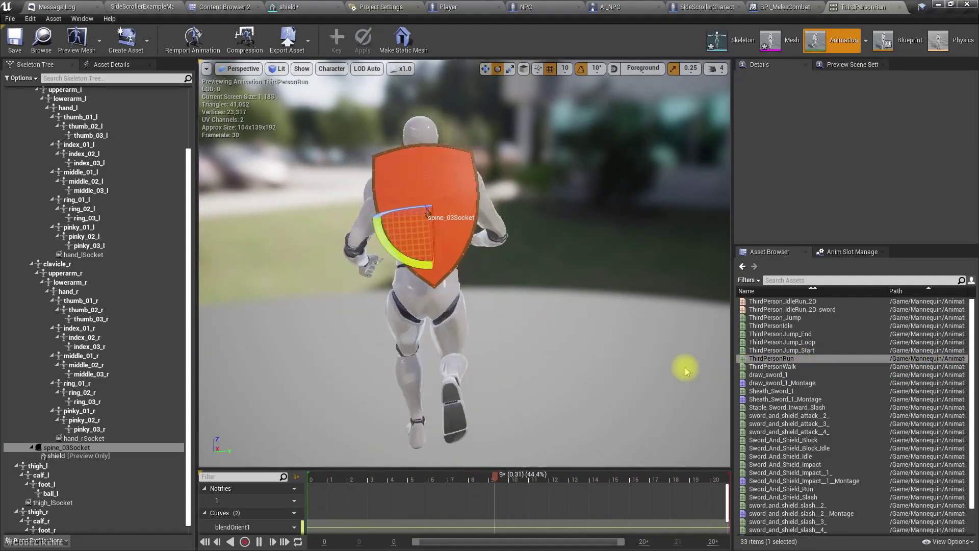
key(space)
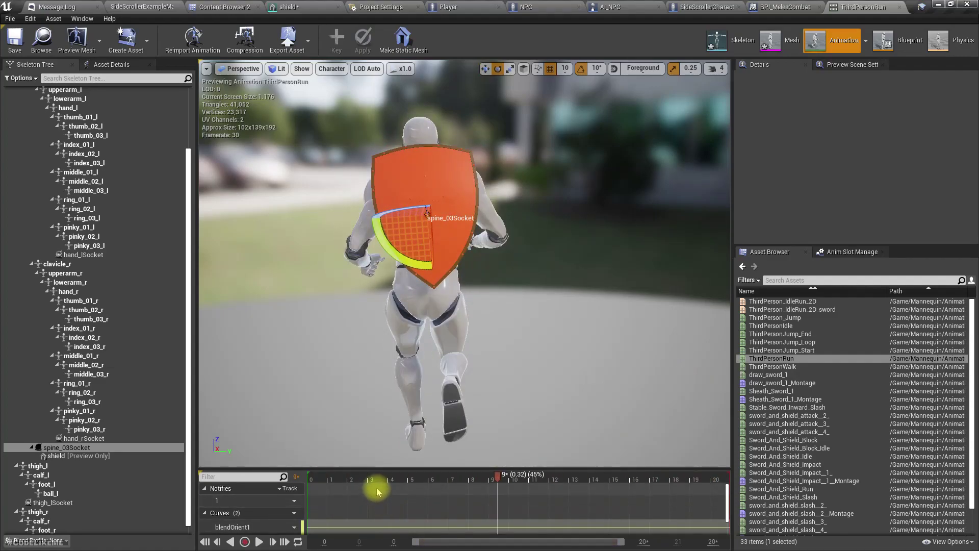
right_drag(415, 177, 372, 136)
key(w)
drag(499, 482, 354, 465)
drag(542, 132, 540, 141)
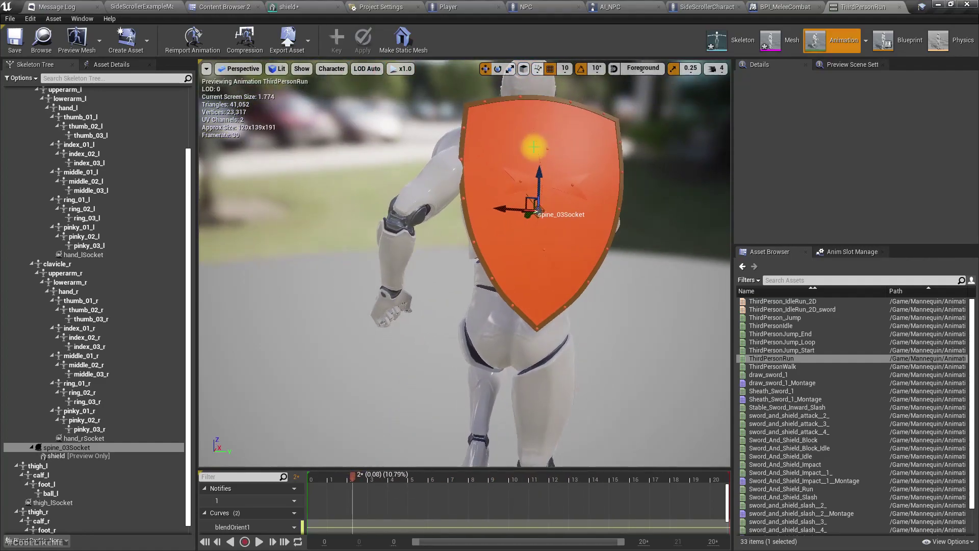
drag(502, 210, 506, 209)
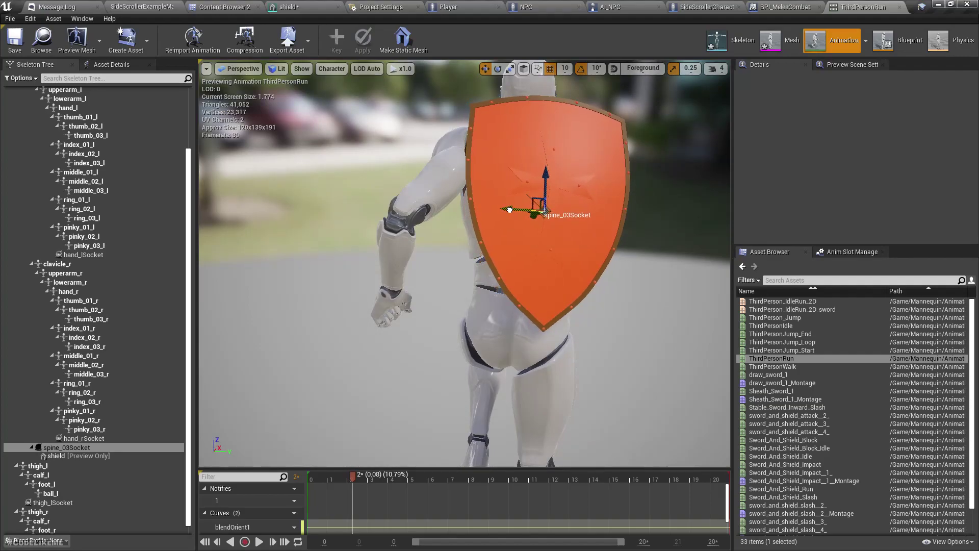
Step: Scrub through ThirdPersonRun and replay it to check the adjusted shield placement from behind
drag(354, 478, 278, 487)
drag(185, 485, 664, 532)
key(space)
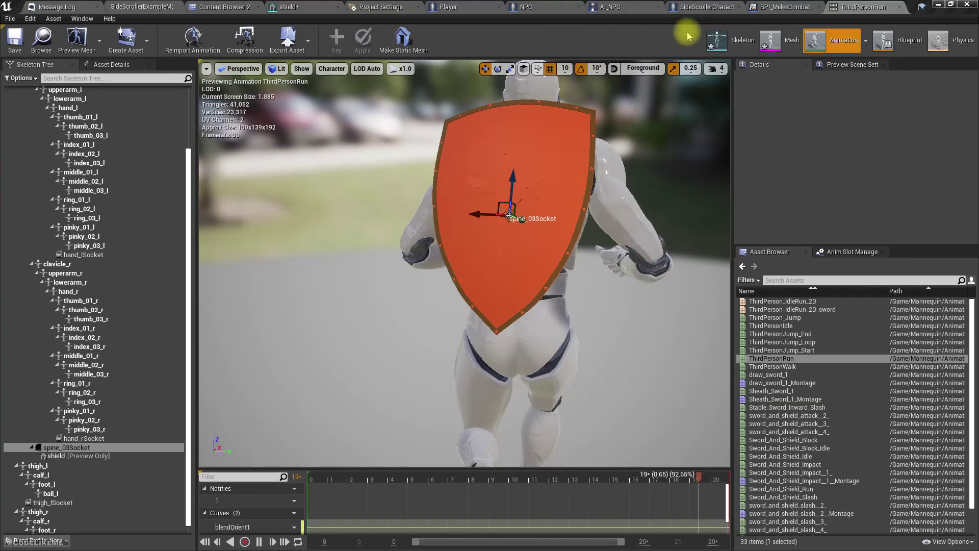
Step: Select the BP_MeleeWeapon component in the SideScrollerCharacter blueprint and locate its child actor class among the project assets
click(703, 6)
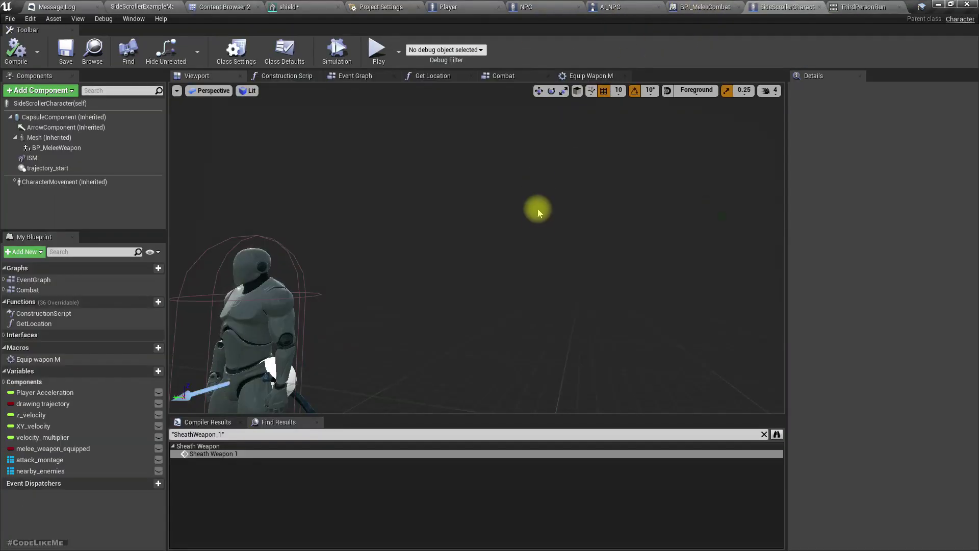
right_drag(476, 248, 439, 248)
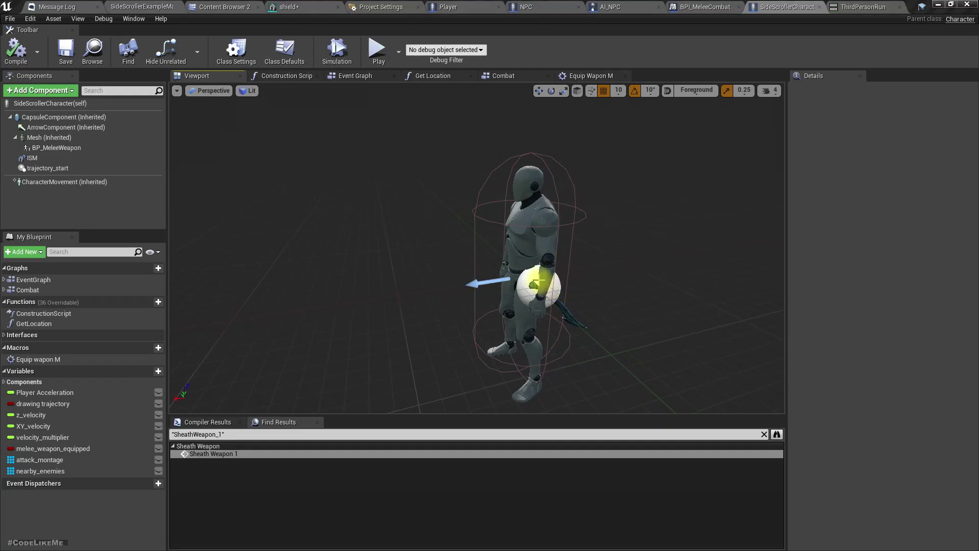
click(532, 280)
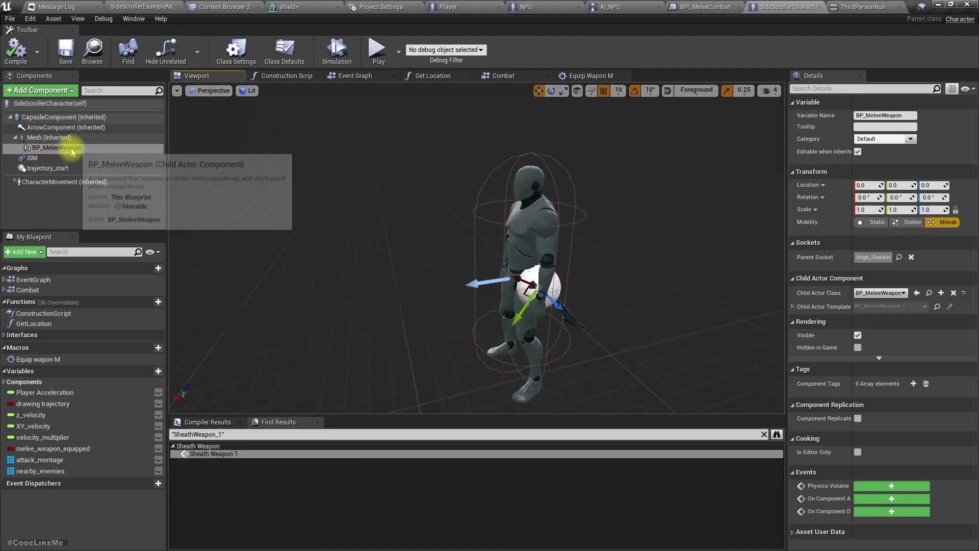
click(929, 293)
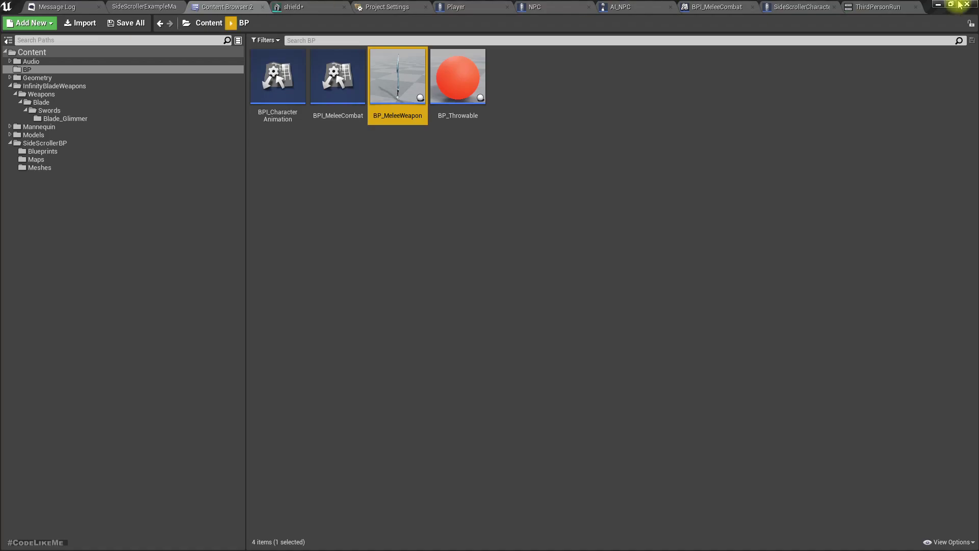
Step: Open the BP_MeleeWeapon blueprint, turn off visibility of its DefaultSceneRoot and compile
double_click(392, 91)
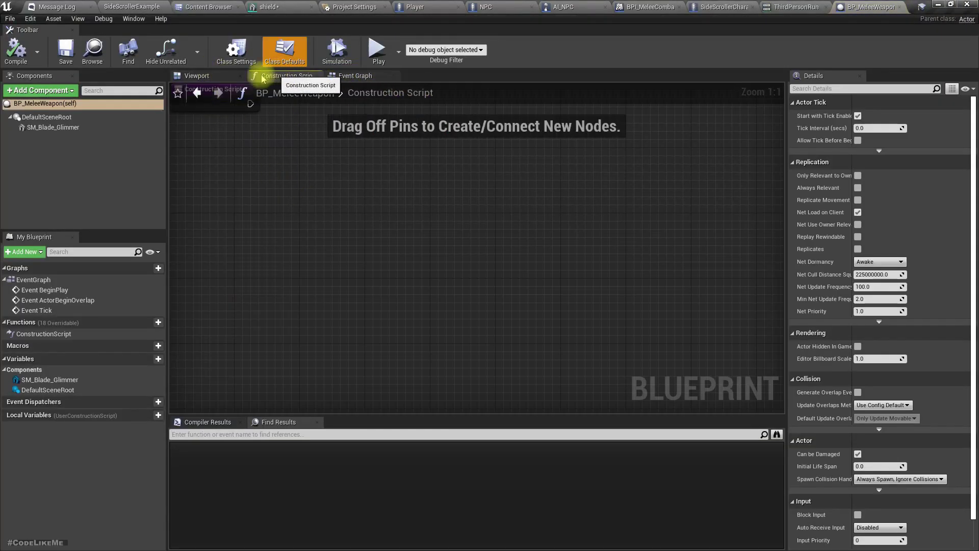
click(193, 77)
click(58, 127)
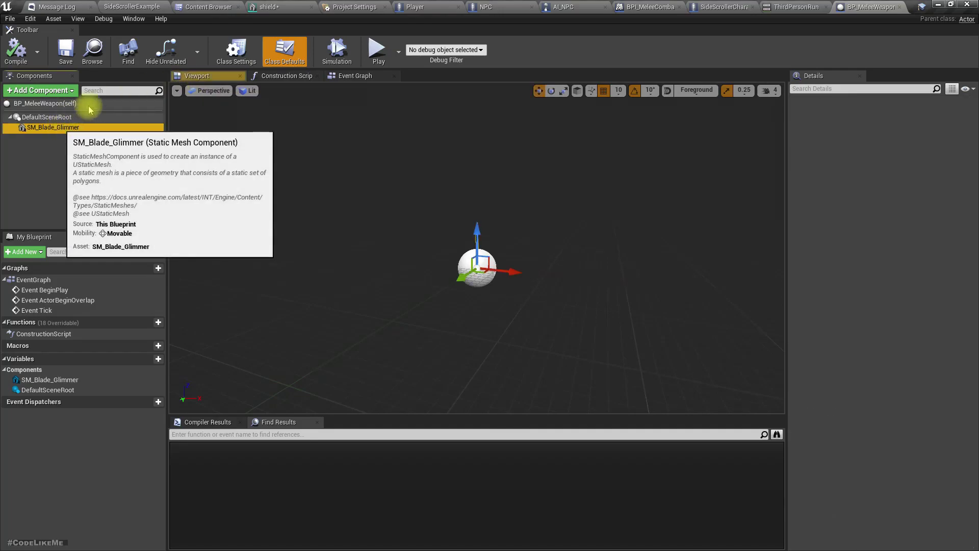
click(46, 118)
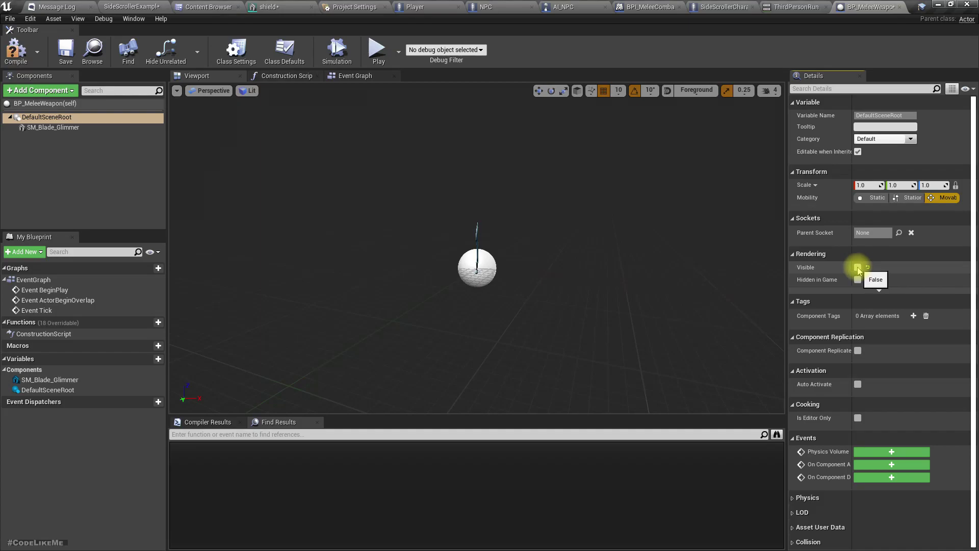
click(16, 49)
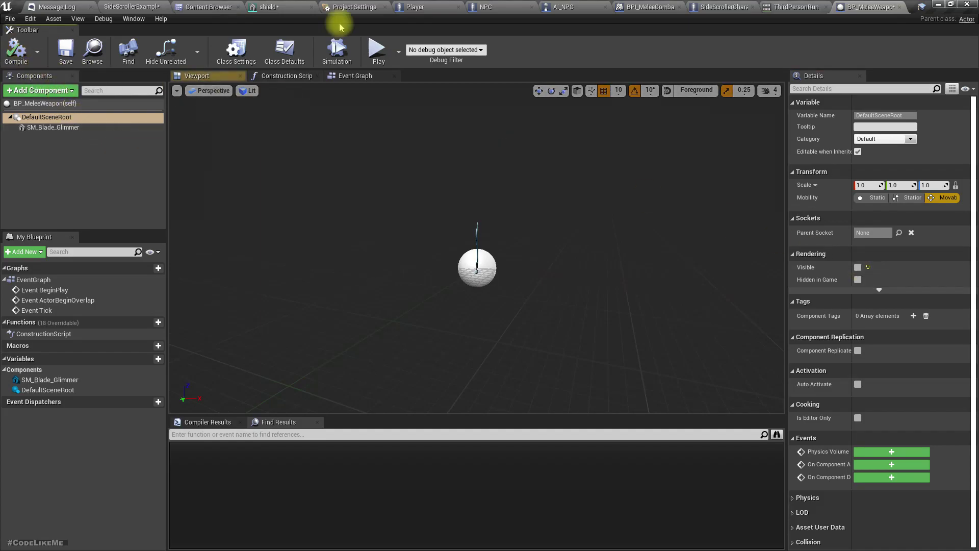
Step: Check the melee weapon in SideScrollerCharacter, look at BPI_MeleeCombat and return to the BP_MeleeWeapon blueprint
click(719, 7)
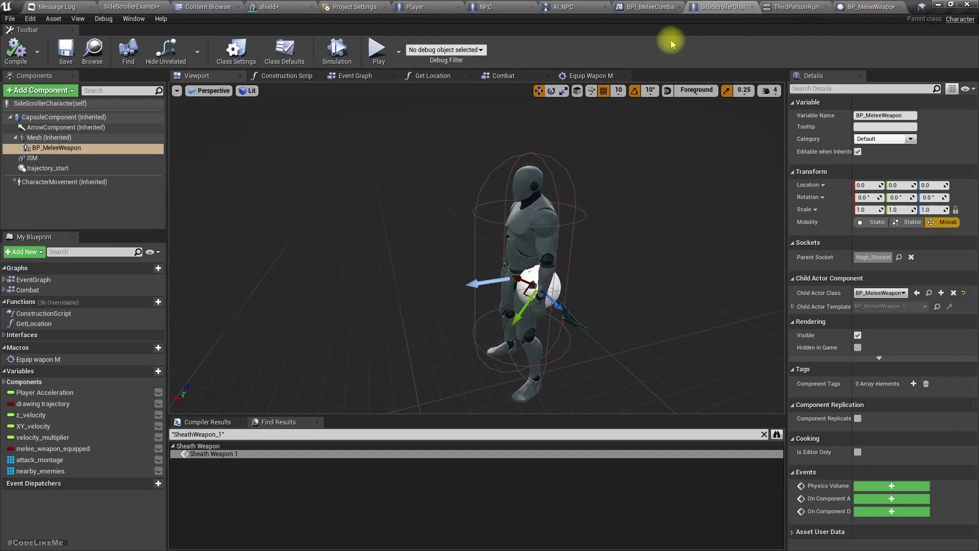
click(644, 8)
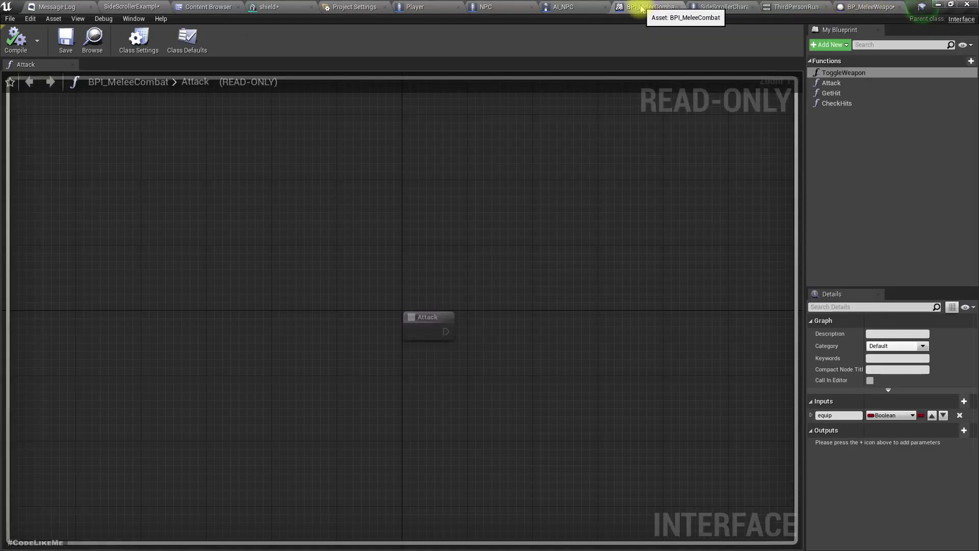
click(868, 8)
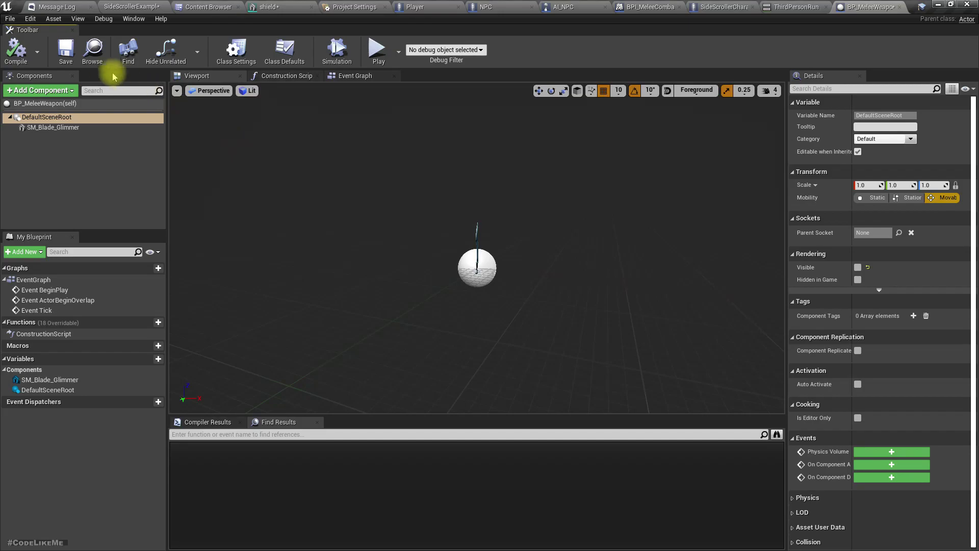
Step: Create a child blueprint of BP_MeleeWeapon named BP_Shield in the BP folder and open it
click(92, 50)
right_click(405, 77)
click(469, 92)
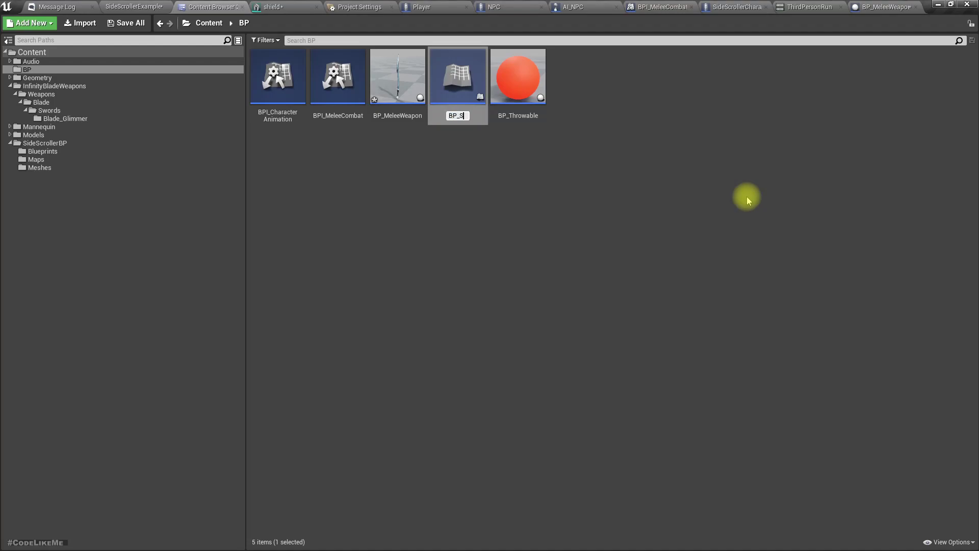
key(Return)
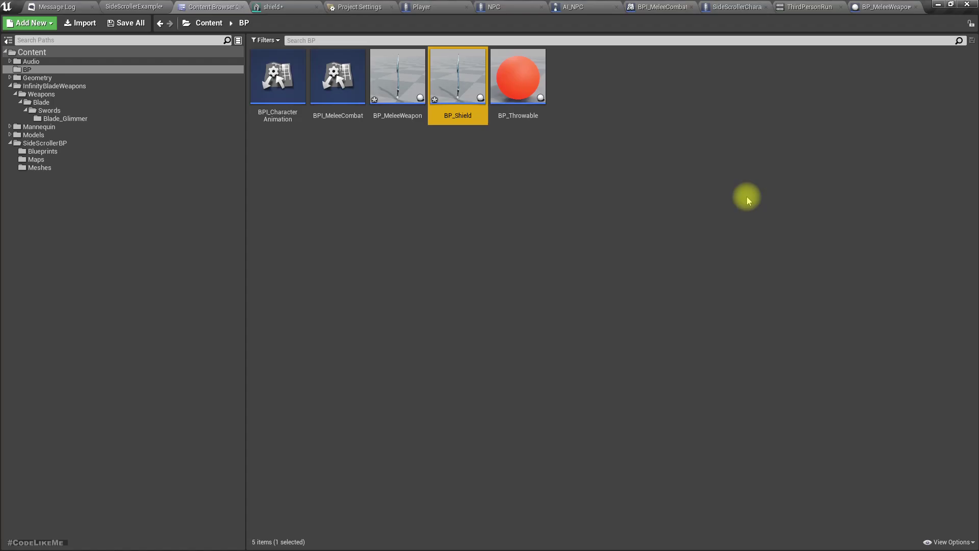
key(Return)
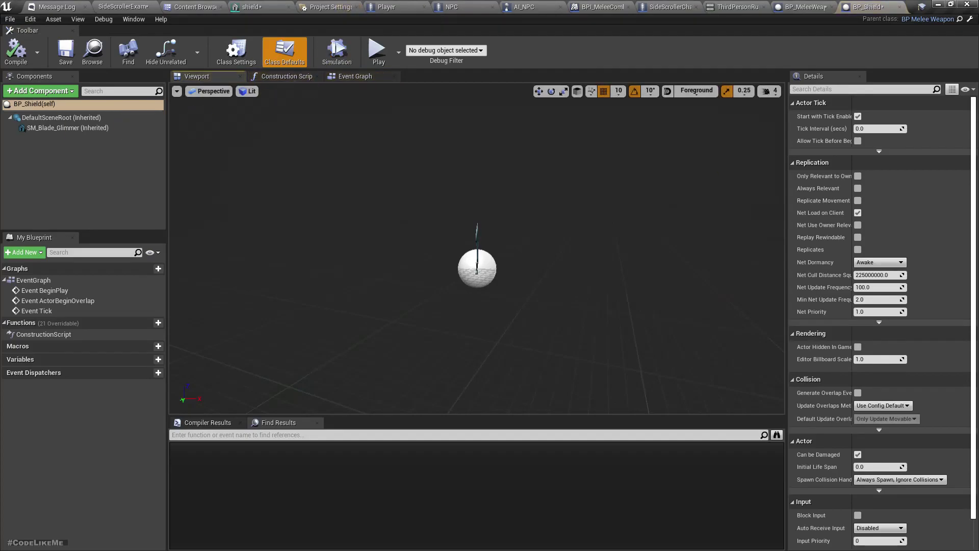
Step: Set the inherited SM_Blade_Glimmer component's static mesh to shield with a scale of 1.0 on all axes, and compile BP_Shield
click(64, 128)
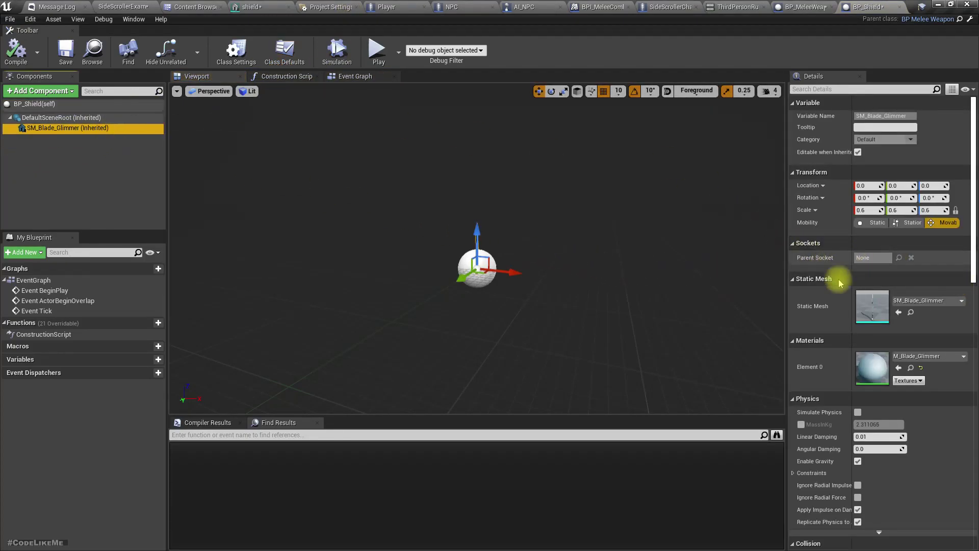
click(918, 301)
click(844, 395)
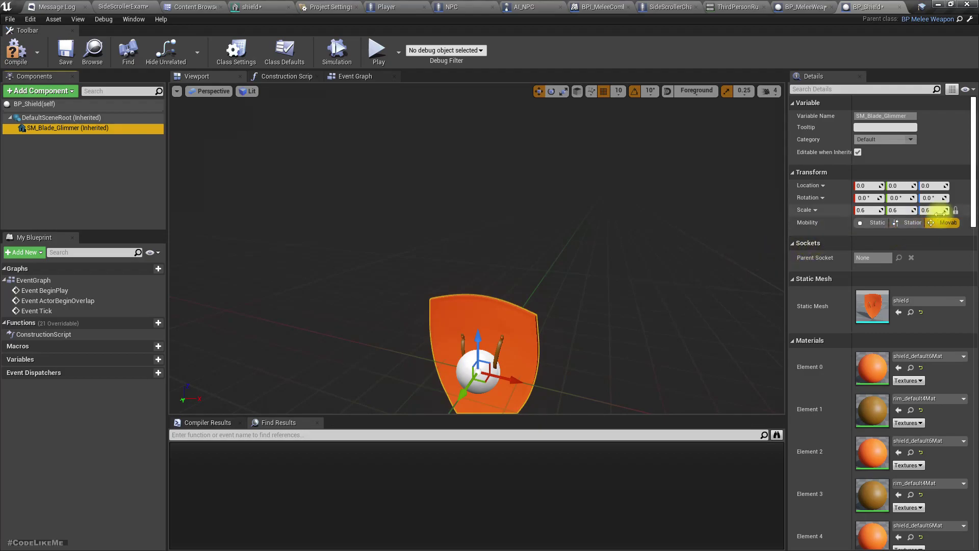
click(875, 209)
text(1)
key(Return)
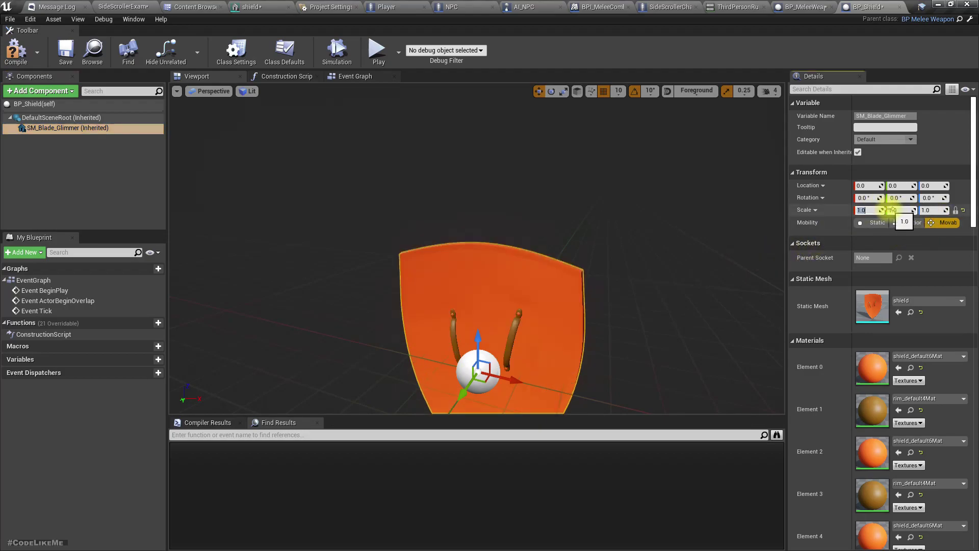
click(17, 53)
scroll(611, 256, down, 5)
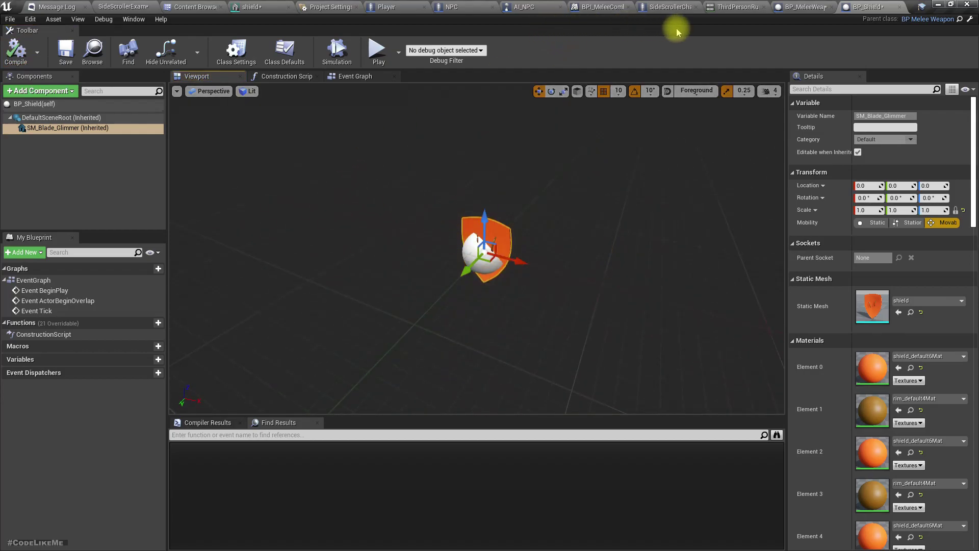
Step: Add BP_Shield as a component of SideScrollerCharacter and nest it under the inherited Mesh component
click(668, 7)
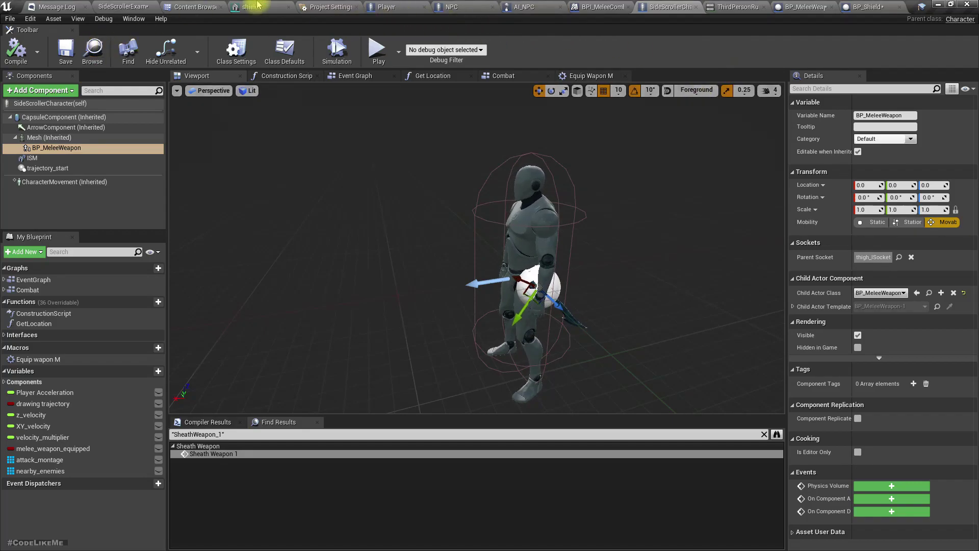
click(189, 6)
drag(436, 66, 60, 150)
click(53, 149)
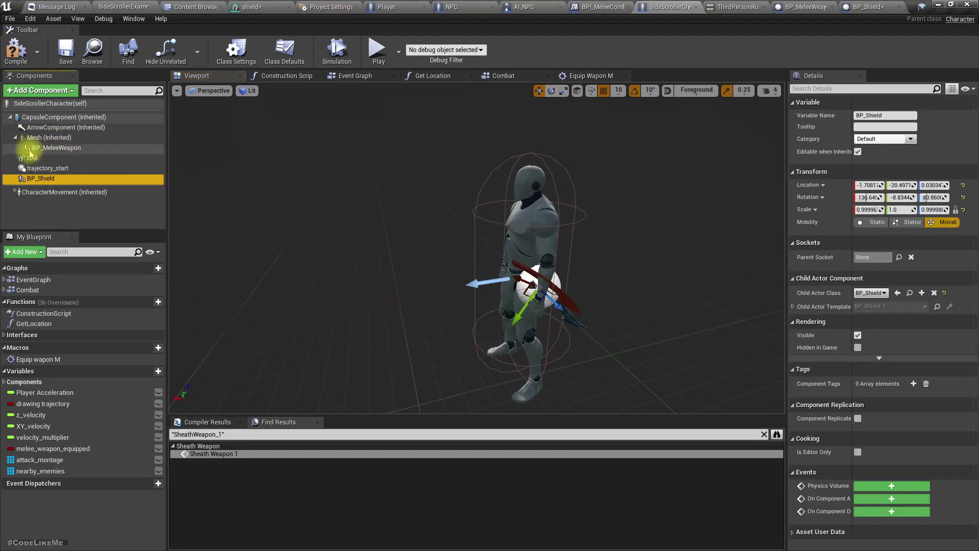
drag(38, 178, 50, 142)
click(53, 149)
click(56, 158)
Step: Attach the BP_Shield component to the spine_03Socket parent socket
right_drag(354, 214, 326, 209)
right_drag(530, 294, 566, 294)
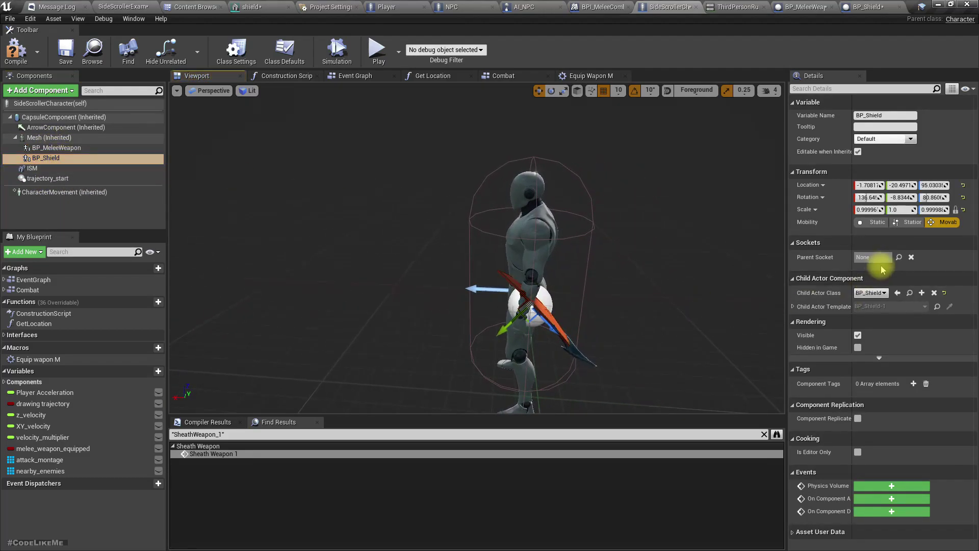
click(899, 257)
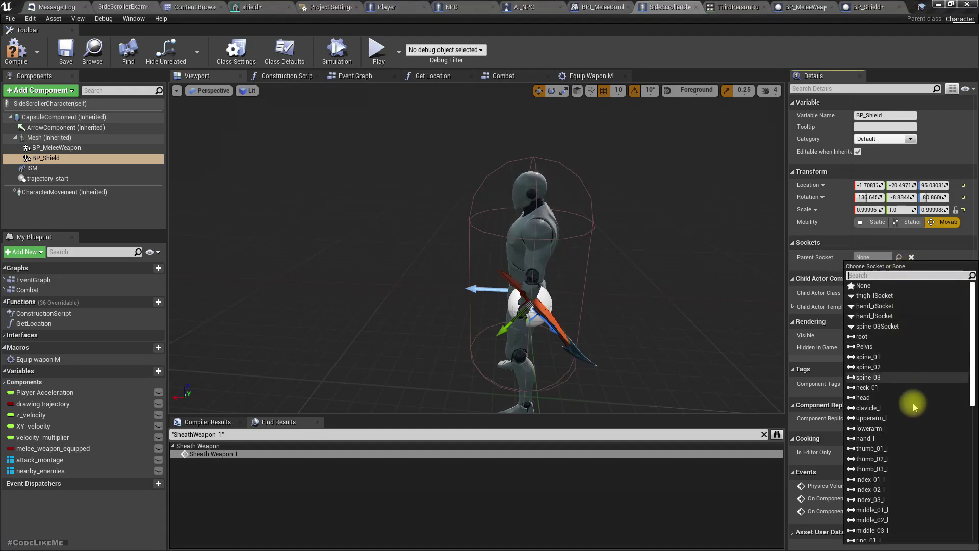
click(871, 327)
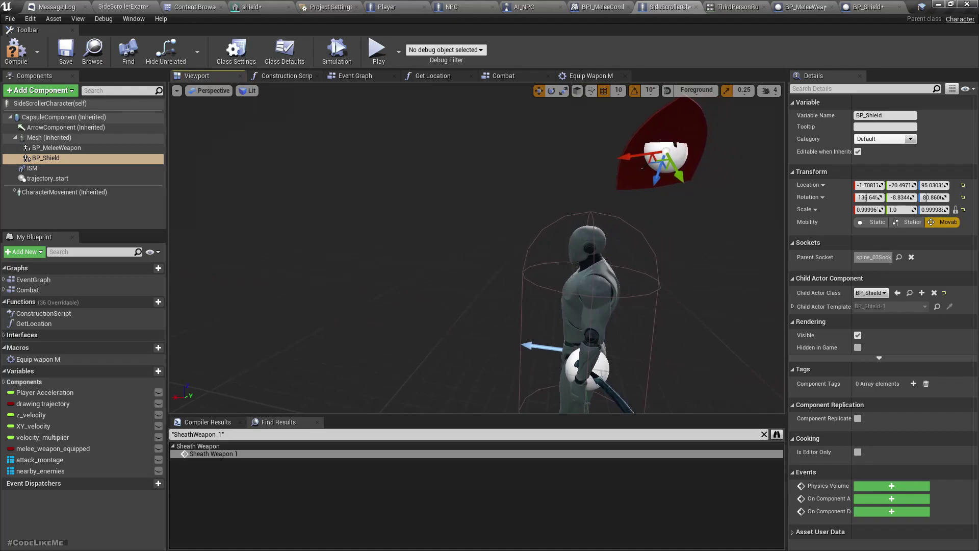
Step: Set the BP_Shield component's location to 0 on all three axes
click(869, 184)
text(0)
key(Tab)
text(0)
key(Tab)
text(0)
key(Return)
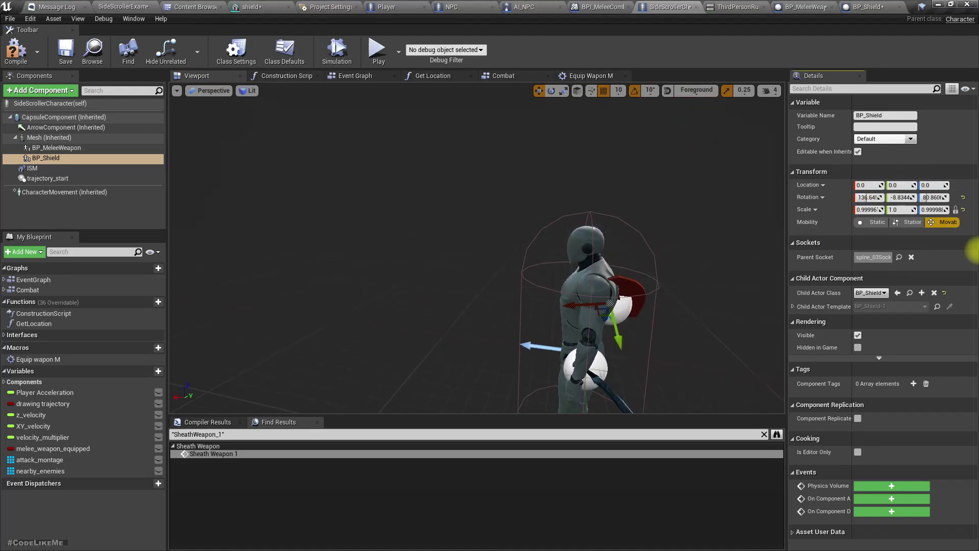
Step: Set the BP_Shield component's rotation to 0 on all three axes and check its fit on the back
key(Tab)
text(0)
key(Tab)
text(0)
key(Tab)
key(Return)
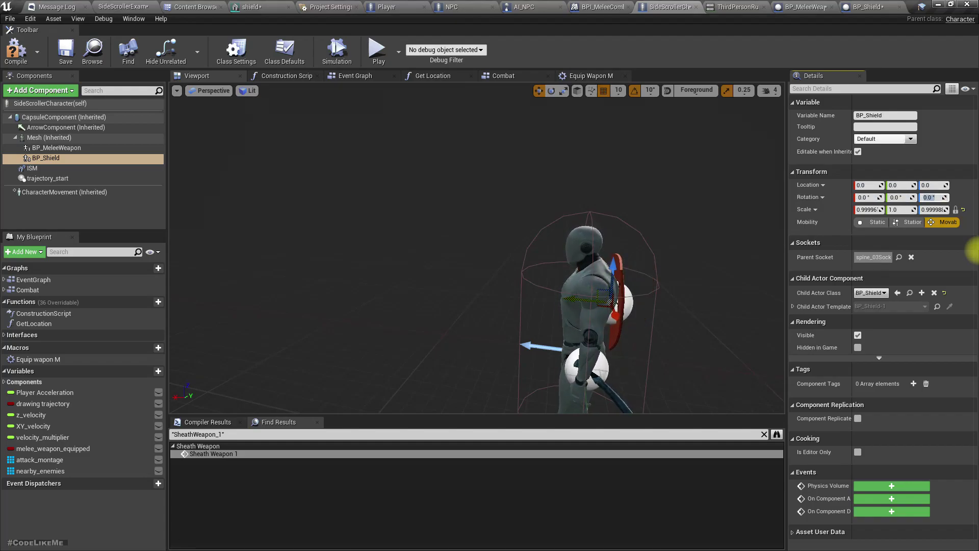
alt+drag(739, 237, 510, 245)
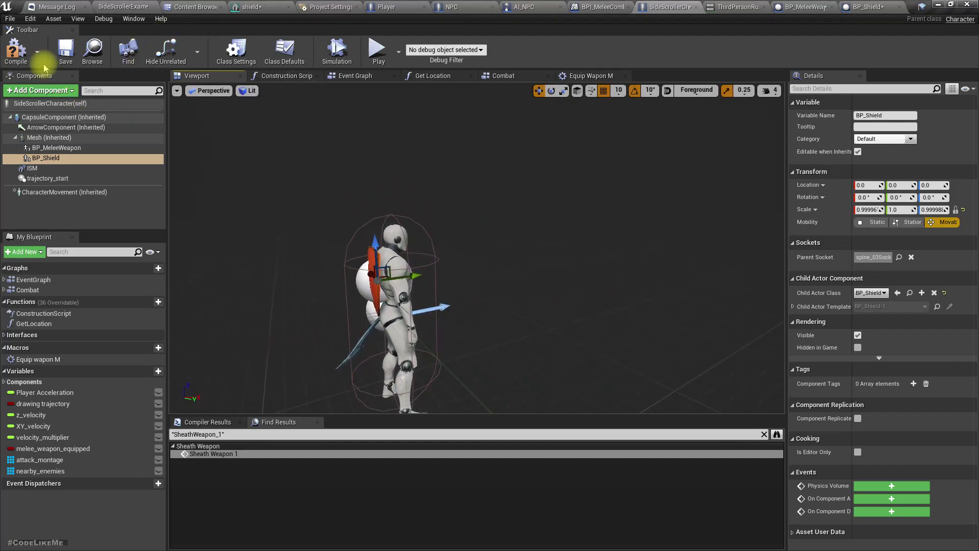
Step: Play-test the level full screen, running and jumping around the blocks and the NPC to check the shields on the characters' backs
click(125, 7)
right_drag(396, 181, 416, 185)
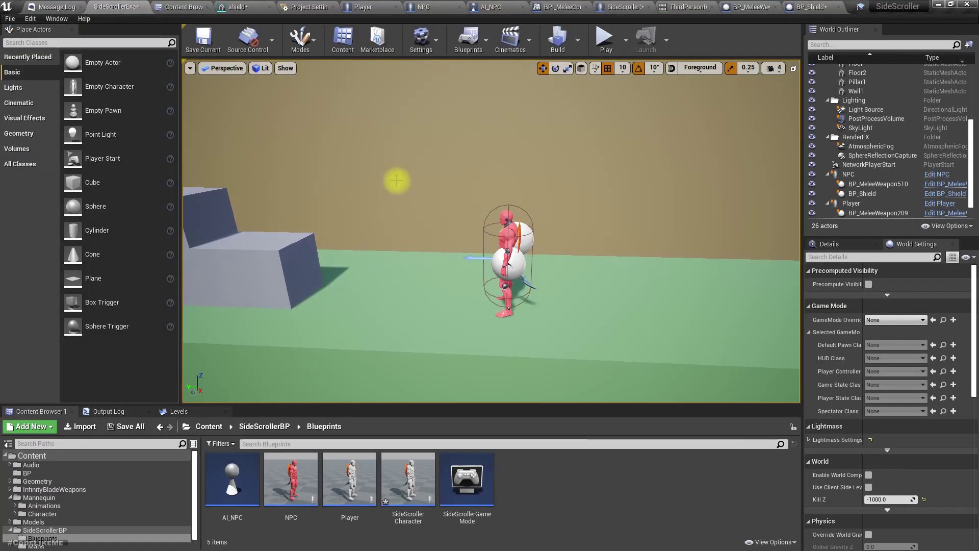
key(F11)
key(alt+p)
click(396, 181)
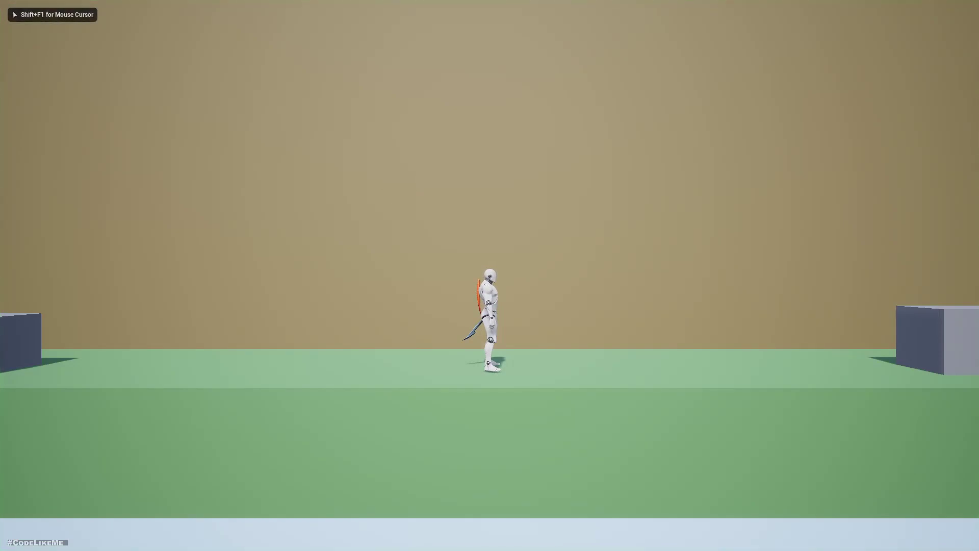
key(d)
key(a)
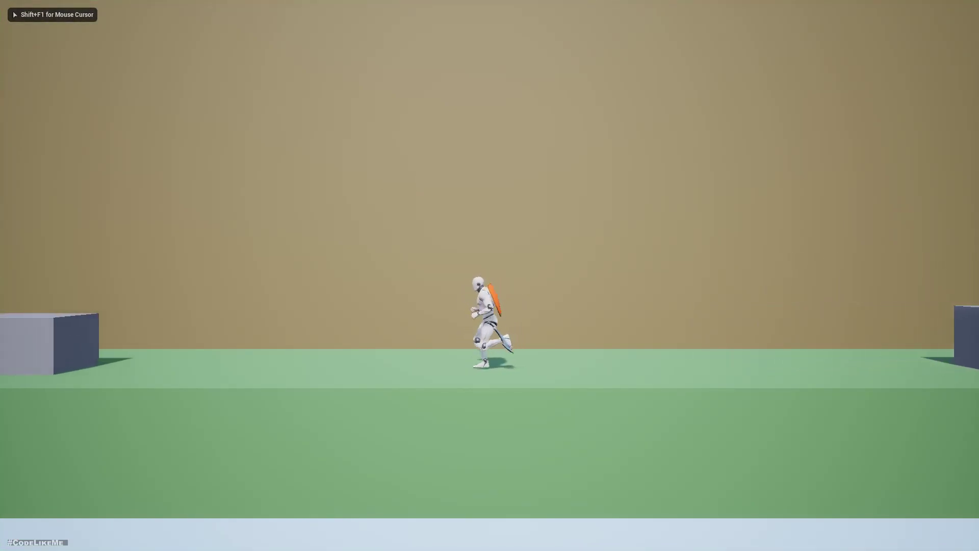
key(space)
key(d)
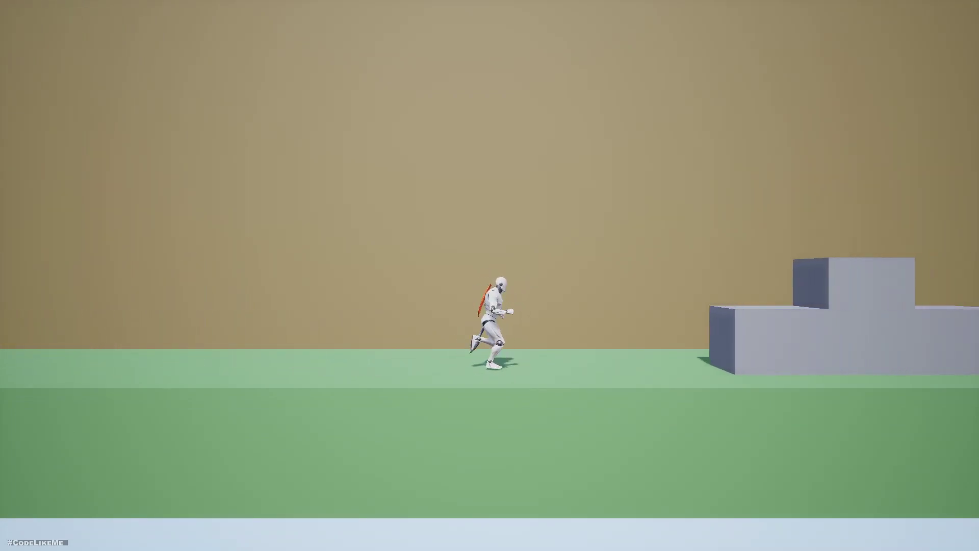
key(space)
key(space)
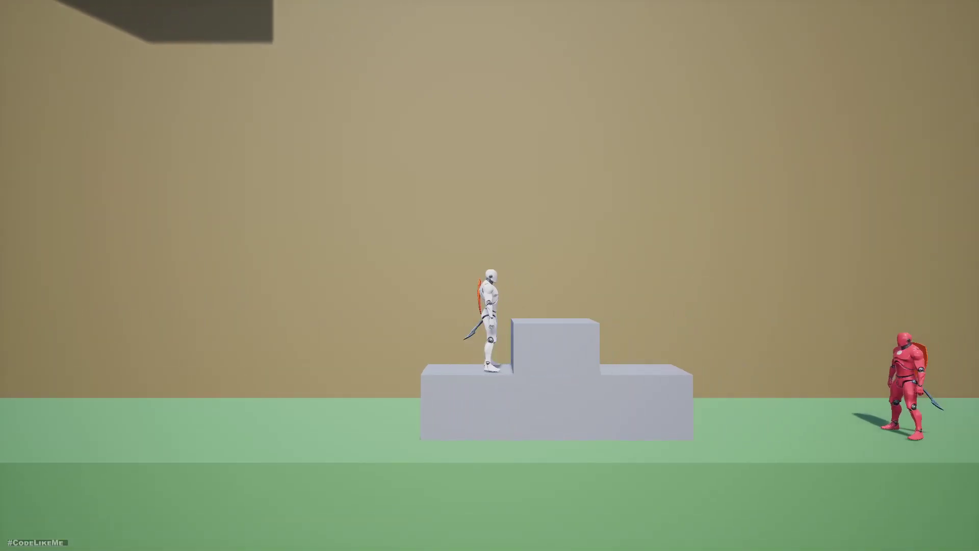
key(a)
key(d)
key(space)
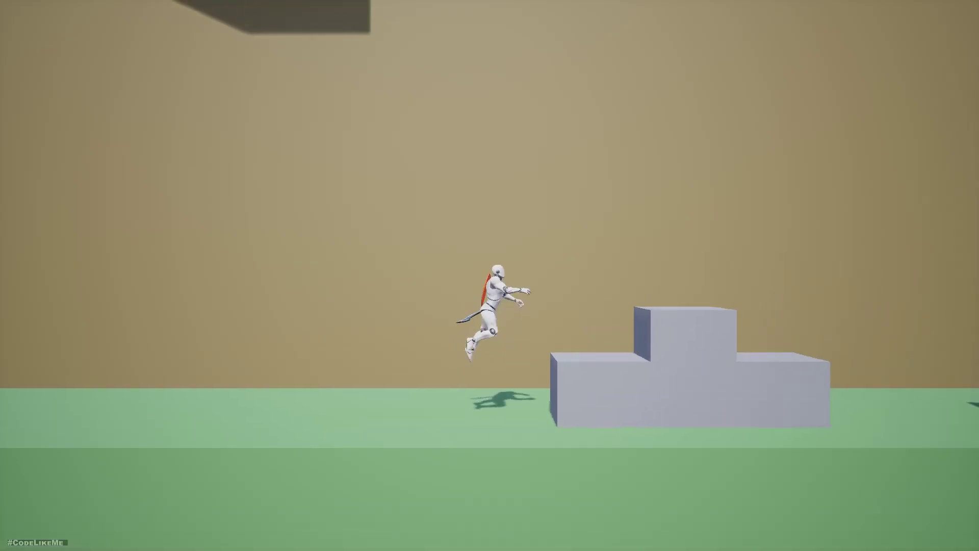
key(space)
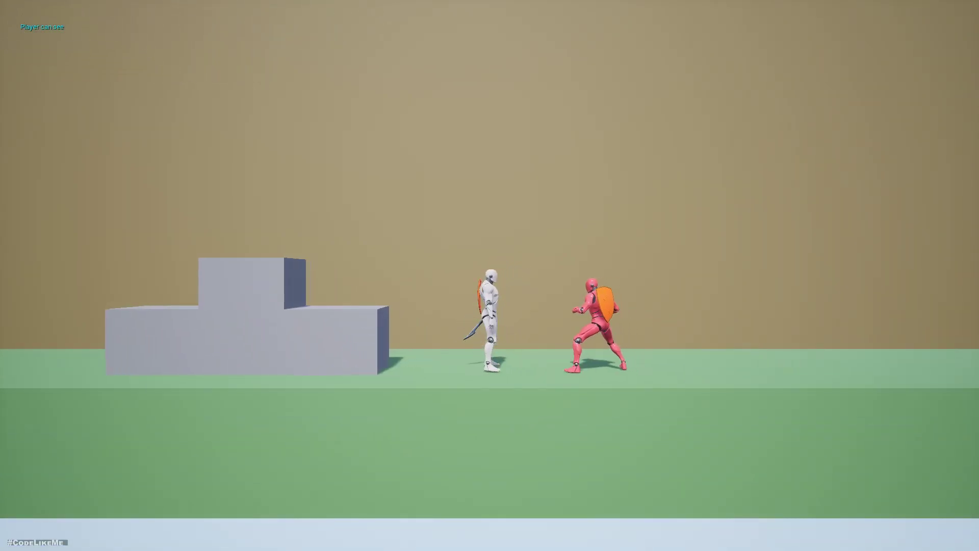
key(a)
key(space)
key(space)
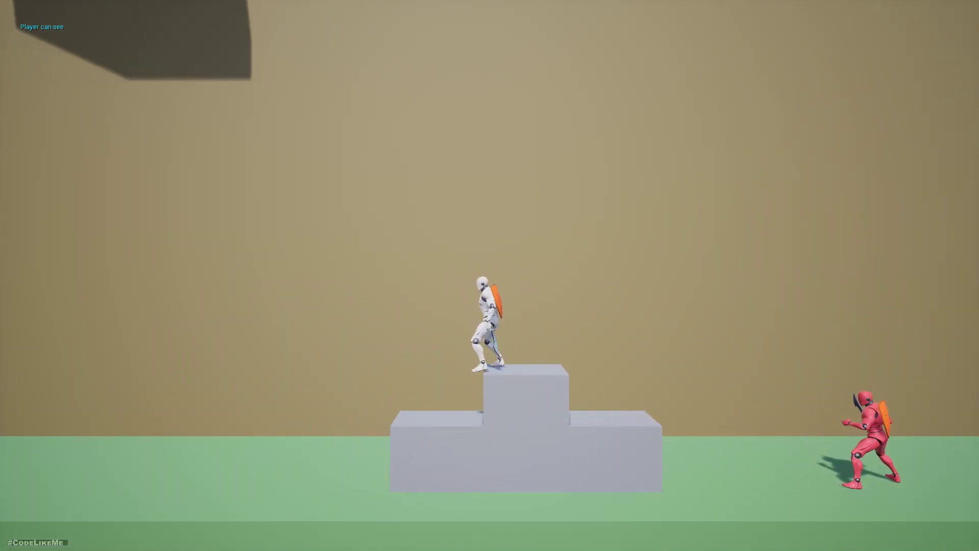
key(a)
key(a)
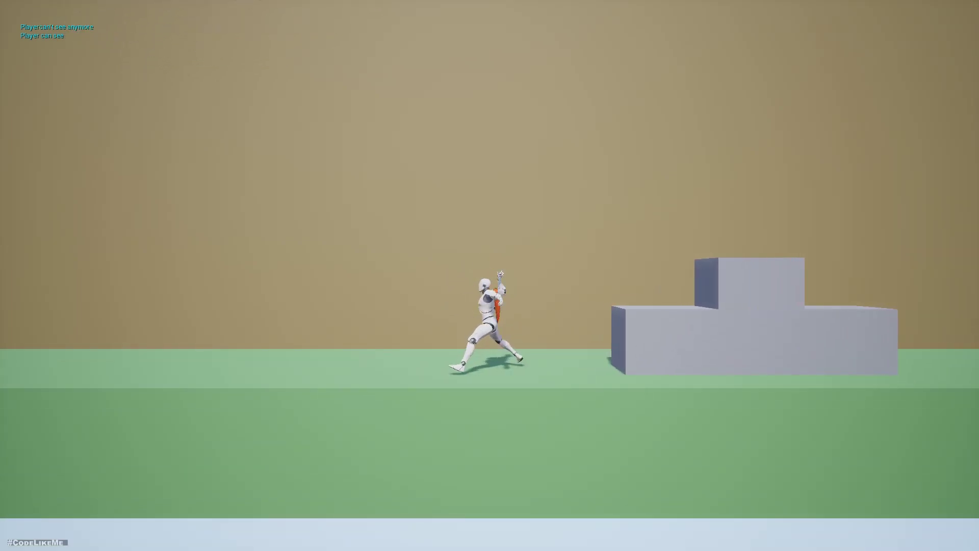
key(a)
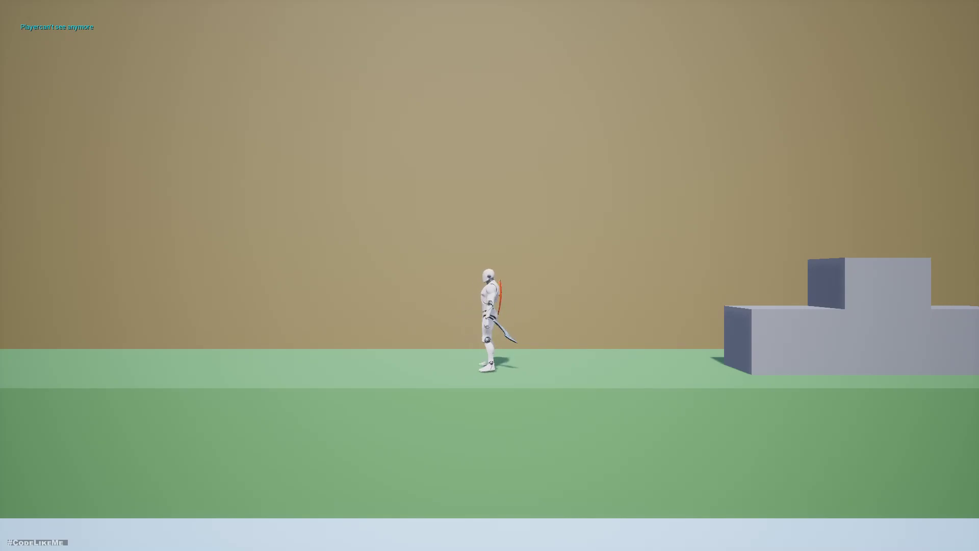
key(Escape)
key(F11)
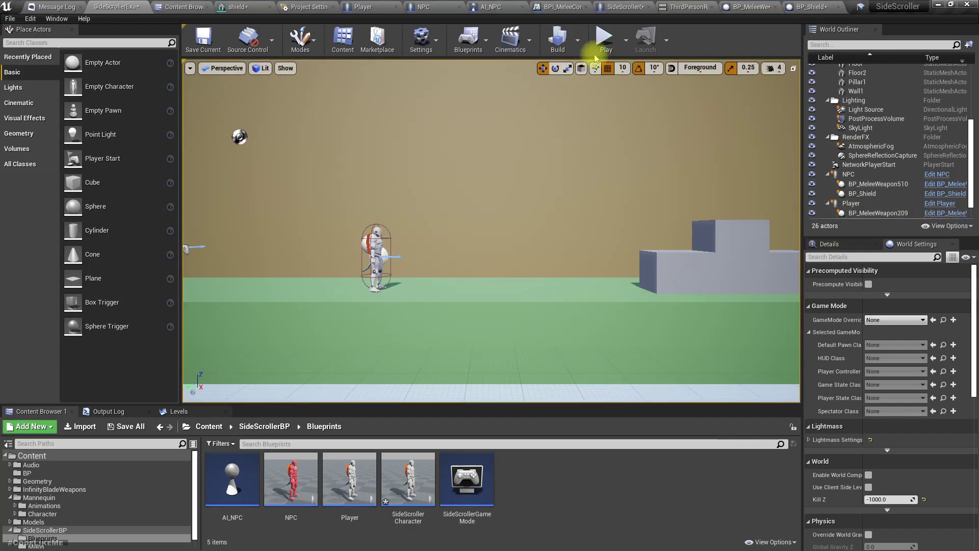
Step: Replay the level in the editor and full screen, checking the shield while the character draws its weapon
click(605, 36)
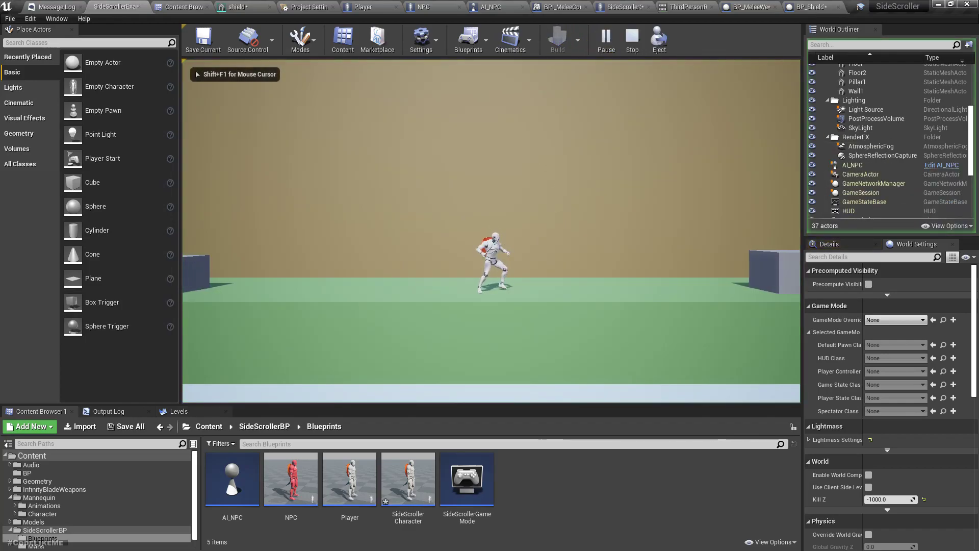
key(Escape)
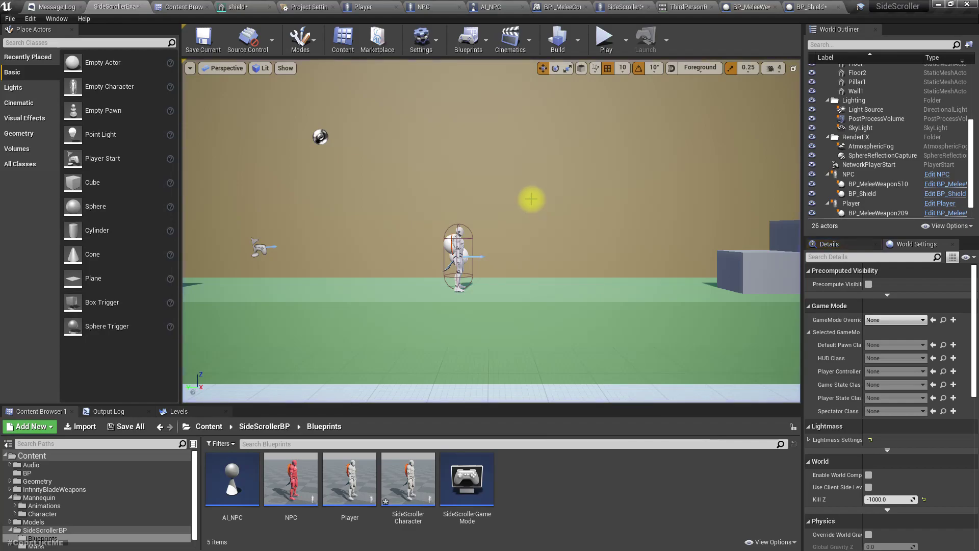
key(F11)
key(alt+p)
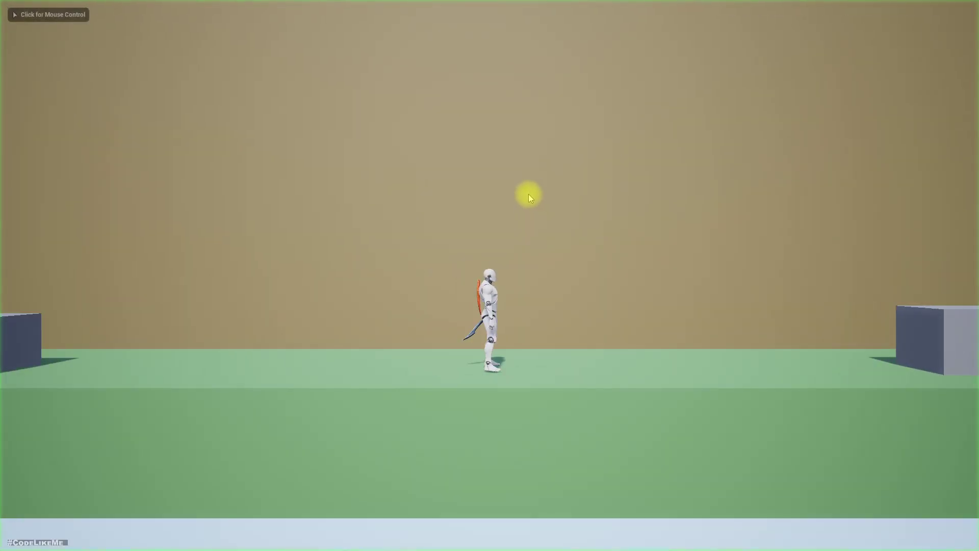
click(528, 194)
key(a)
key(e)
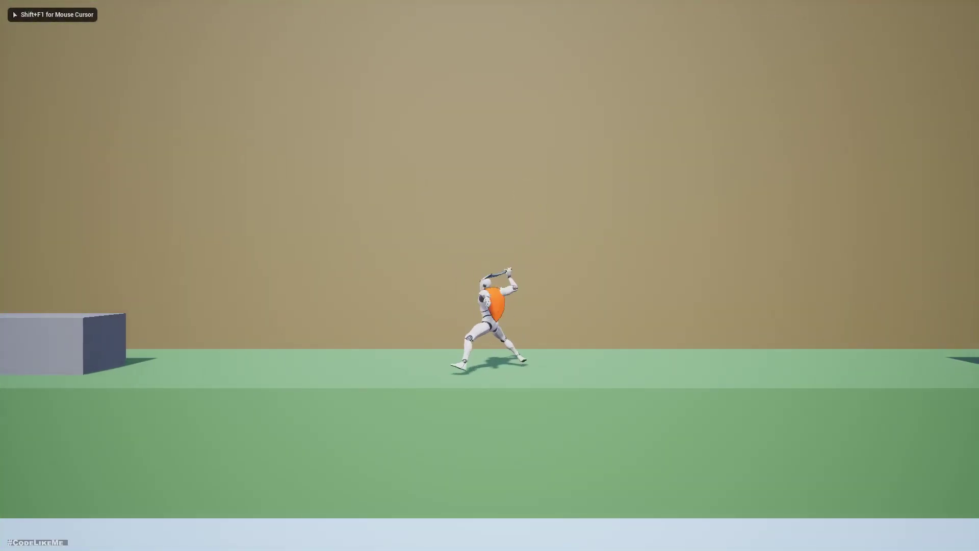
key(Escape)
key(F11)
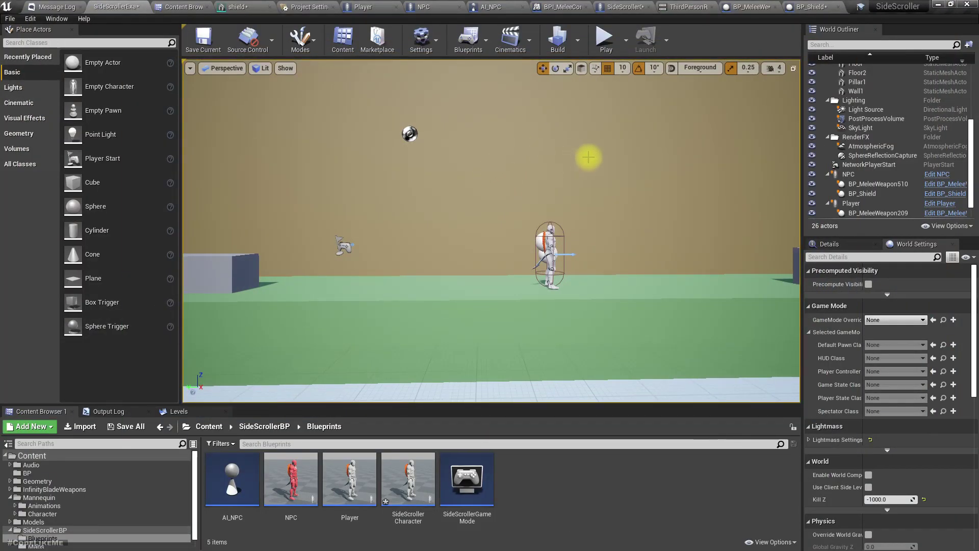
Step: Open the Equip Wapon M macro in SideScrollerCharacter at its Branch and Play Anim Montage nodes
click(681, 6)
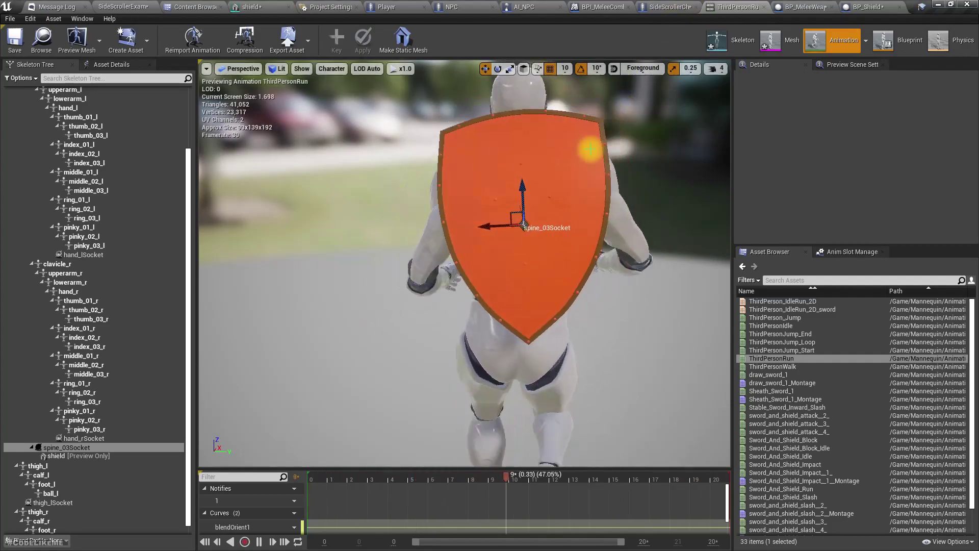
click(666, 7)
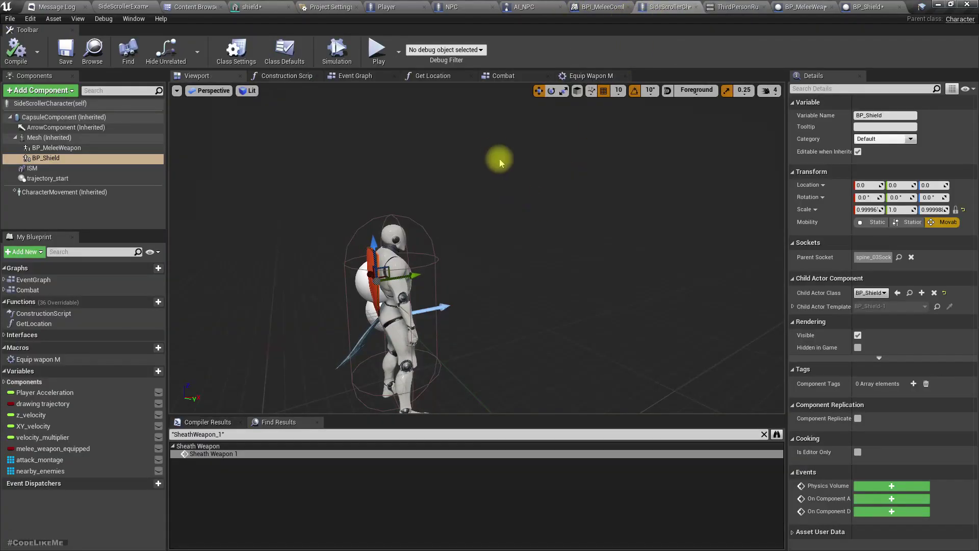
click(582, 77)
right_drag(316, 290, 443, 243)
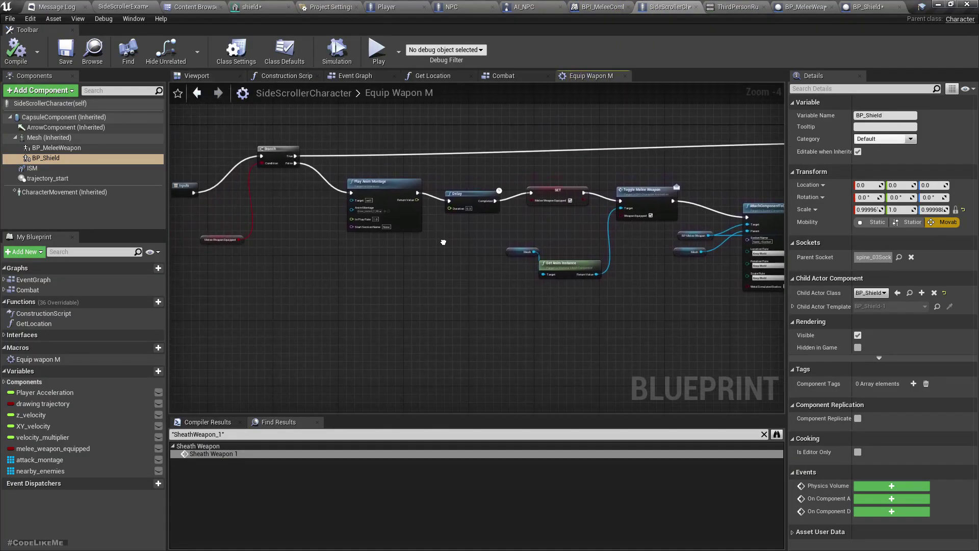
scroll(369, 231, up, 2)
right_drag(308, 274, 392, 301)
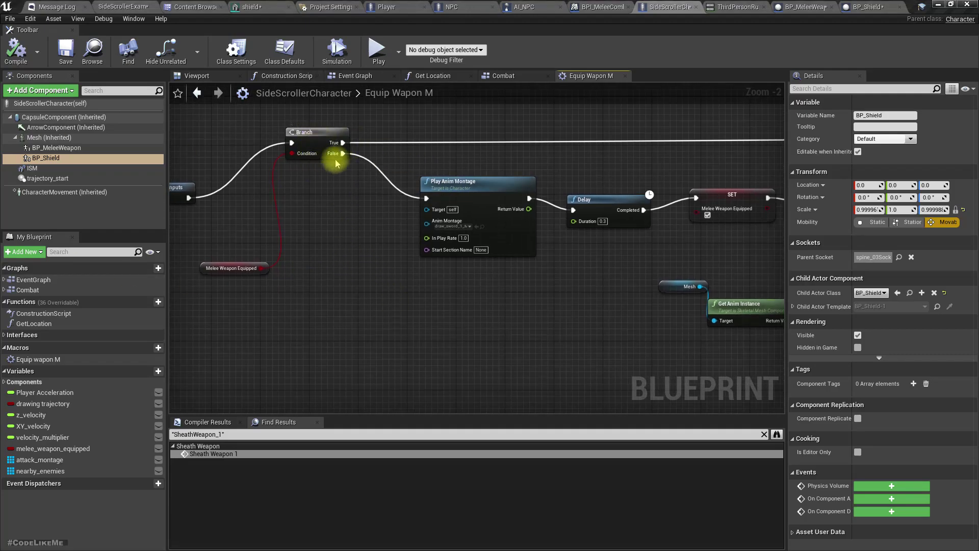
Step: Try a Sequence node between the Branch's False output and Play Anim Montage, and undo it
drag(342, 153, 364, 192)
text(sequ)
key(Return)
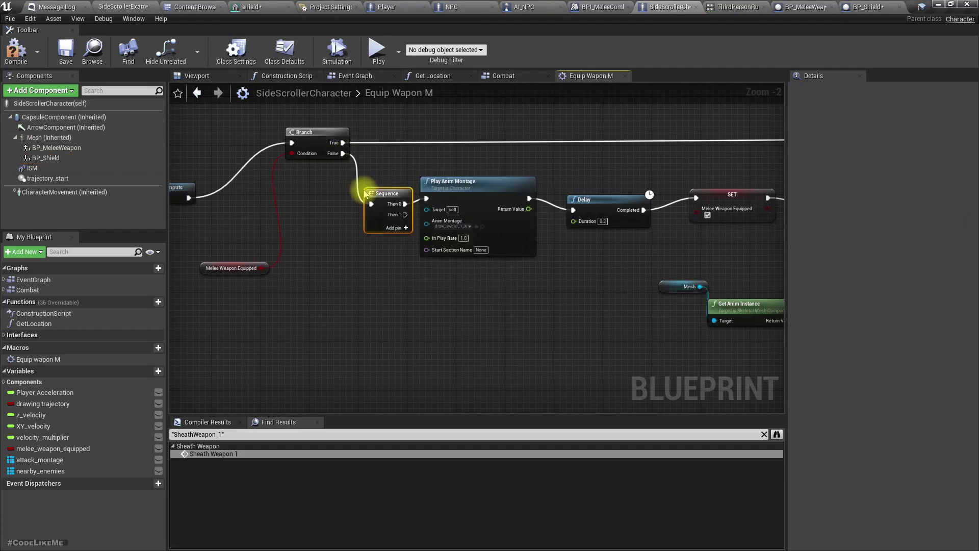
drag(376, 195, 371, 189)
right_drag(418, 276, 320, 238)
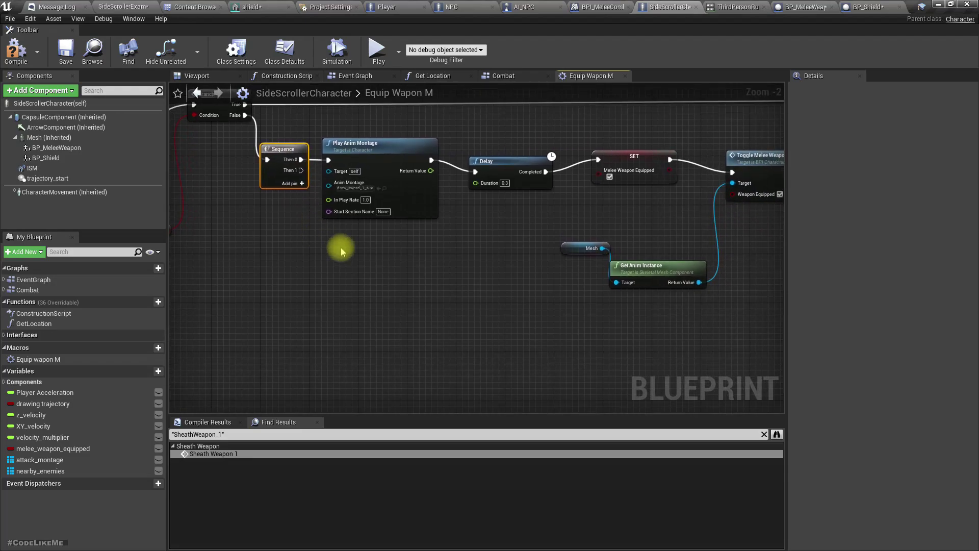
key(ctrl+z)
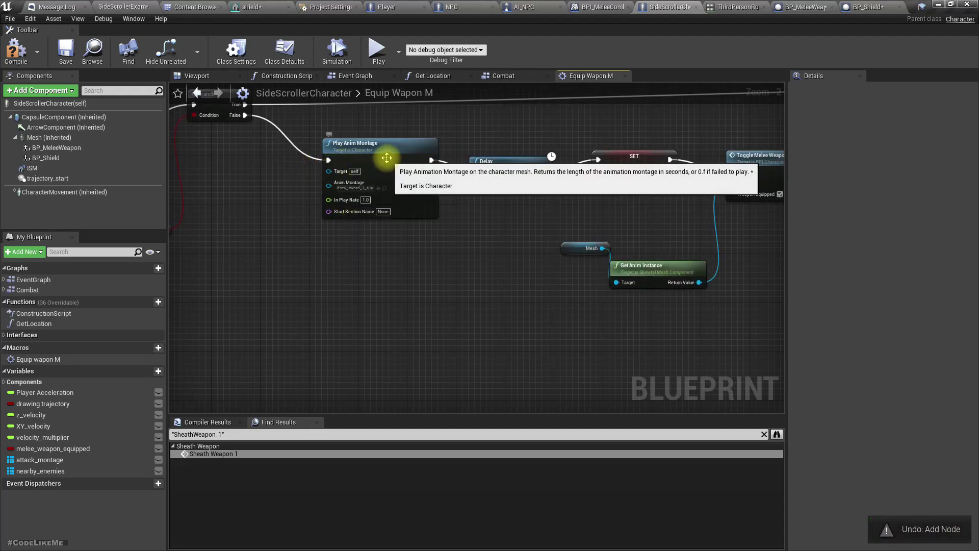
key(ctrl+z)
Step: Insert a Sequence node between the Delay's Completed output and the SET Melee Weapon Equipped node
drag(551, 176, 505, 171)
right_drag(505, 171, 430, 170)
drag(427, 164, 445, 170)
text(seq)
key(Return)
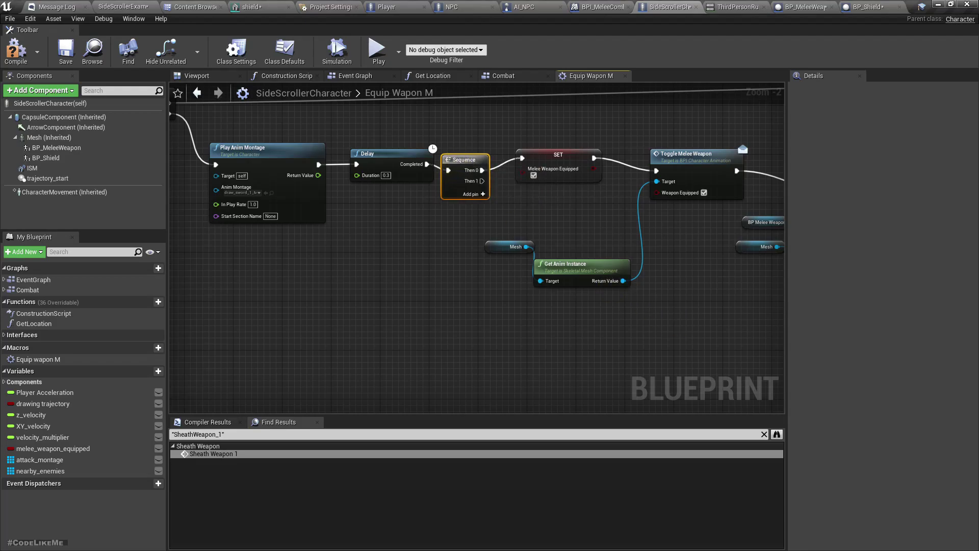
Step: Select all the nodes following the Sequence node and shift them together to make room beside it
right_drag(627, 295, 340, 296)
scroll(341, 296, down, 2)
drag(284, 231, 627, 333)
drag(532, 220, 553, 233)
right_drag(396, 312, 481, 294)
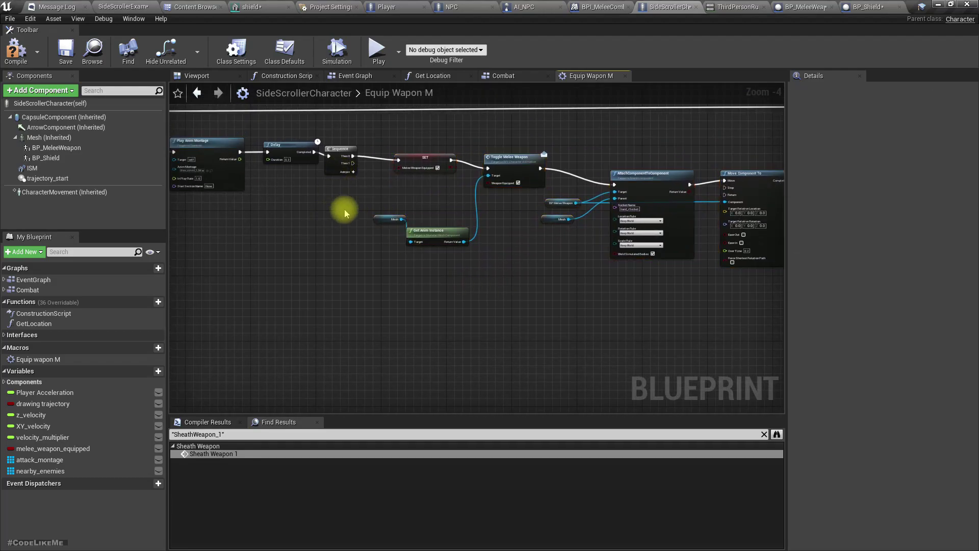
scroll(343, 208, up, 1)
drag(351, 151, 386, 326)
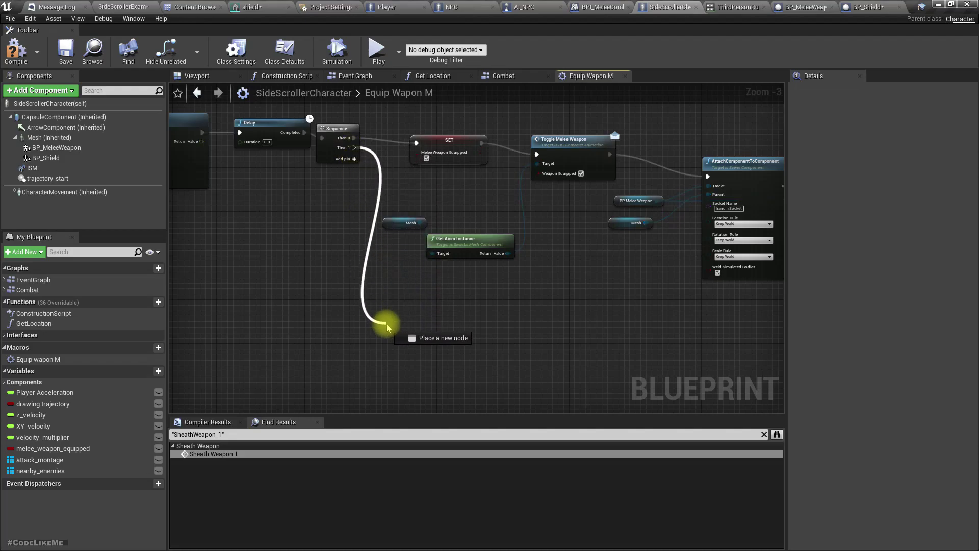
drag(386, 326, 386, 326)
right_drag(493, 291, 428, 300)
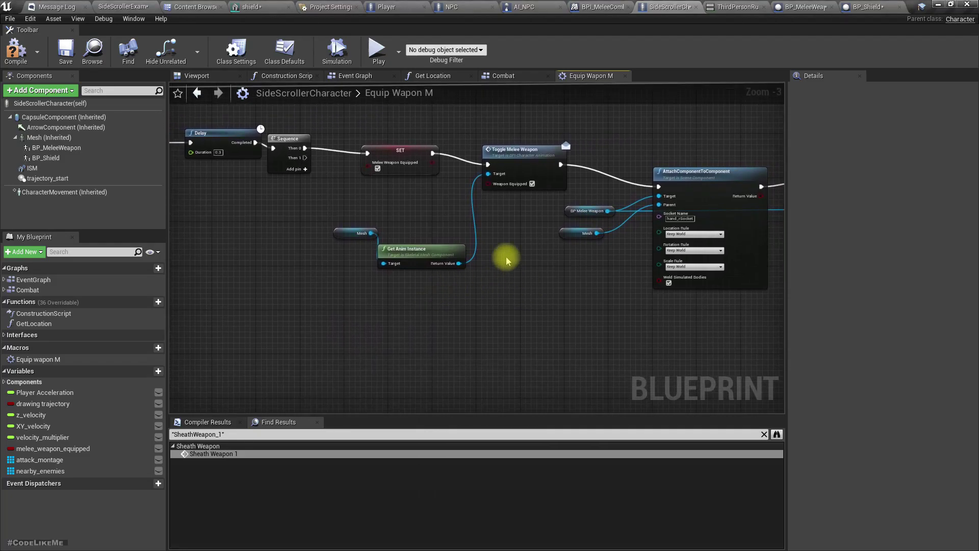
Step: Add a BP_Shield component reference to the macro graph in the empty area below the Get Anim Instance node
click(53, 148)
drag(54, 159, 355, 332)
drag(358, 335, 360, 335)
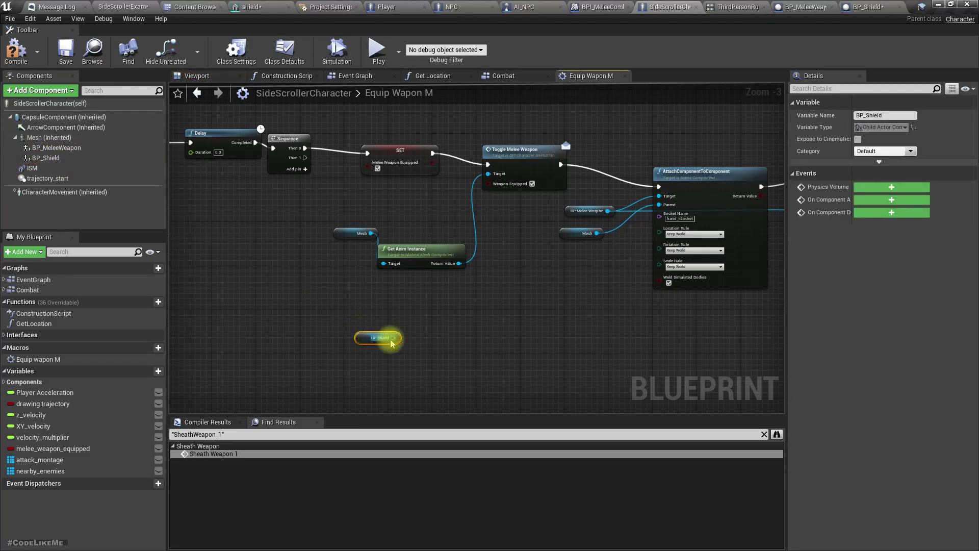
Step: Try an AttachActorToComponent node on the BP Shield reference, and delete it
right_drag(427, 339, 393, 309)
drag(364, 308, 390, 305)
text(atta)
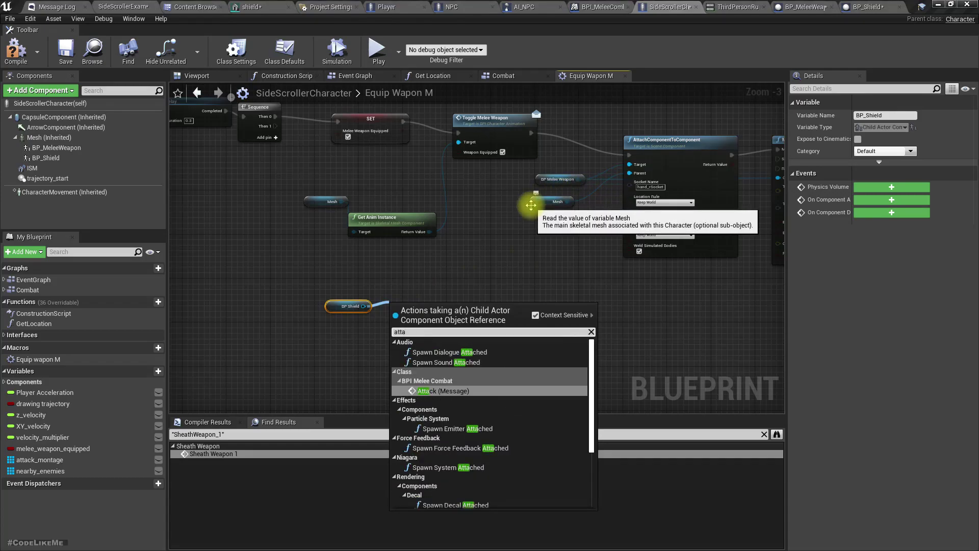
text(ch to comp)
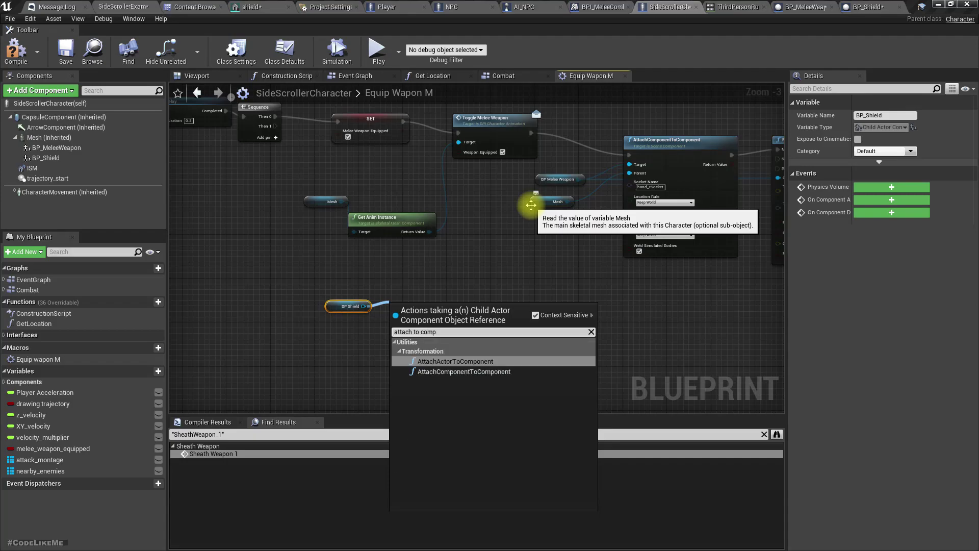
key(Return)
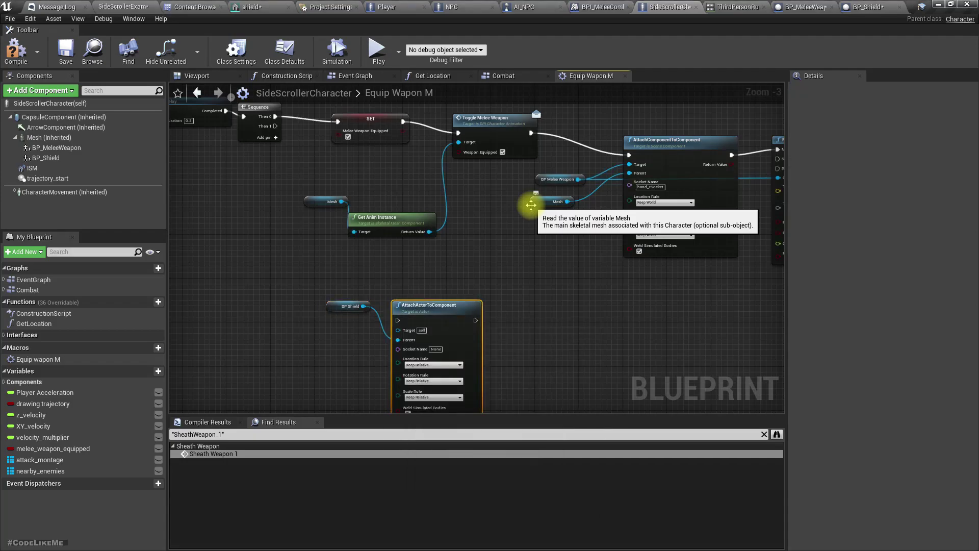
drag(363, 306, 408, 329)
click(543, 271)
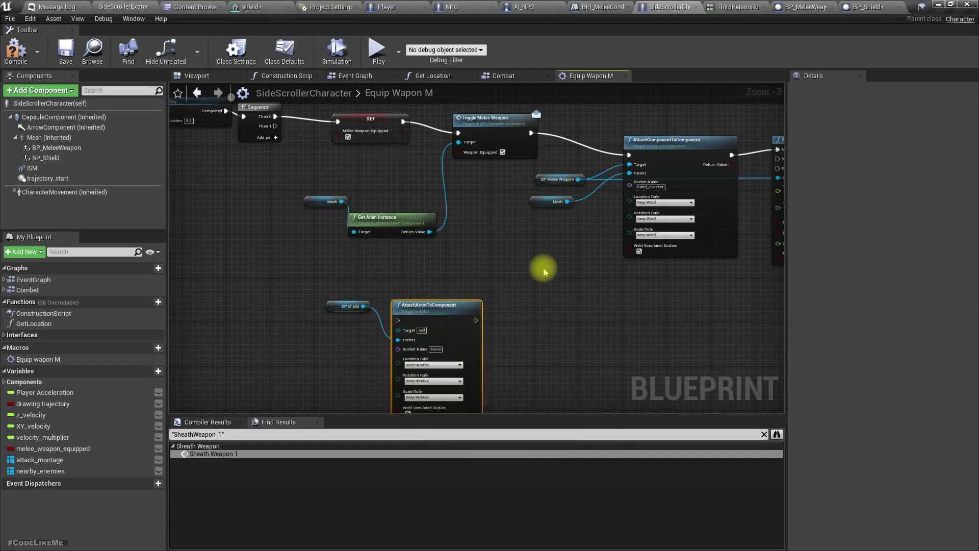
key(Delete)
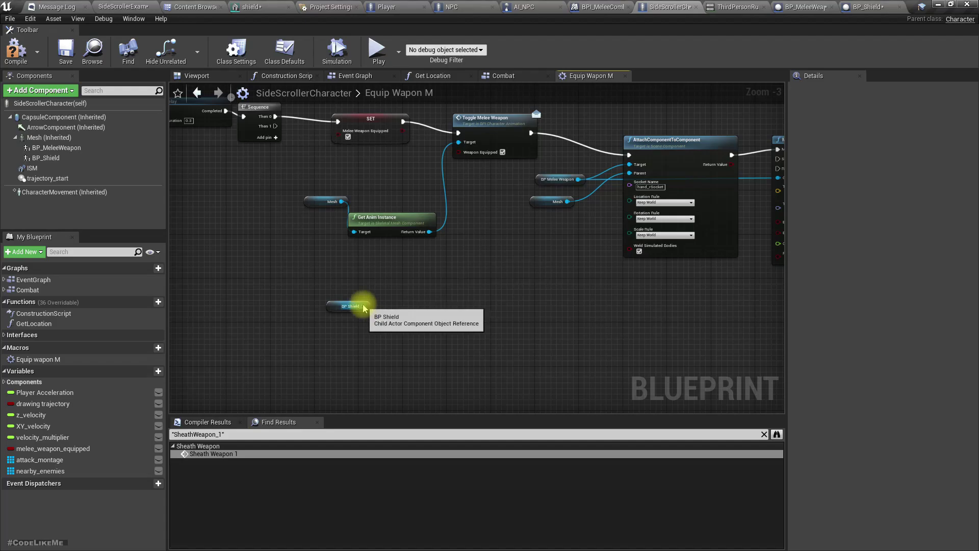
Step: Create an AttachComponentToComponent node with BP Shield as its Target and place it beside the reference
drag(363, 306, 390, 312)
text(attac h to compo)
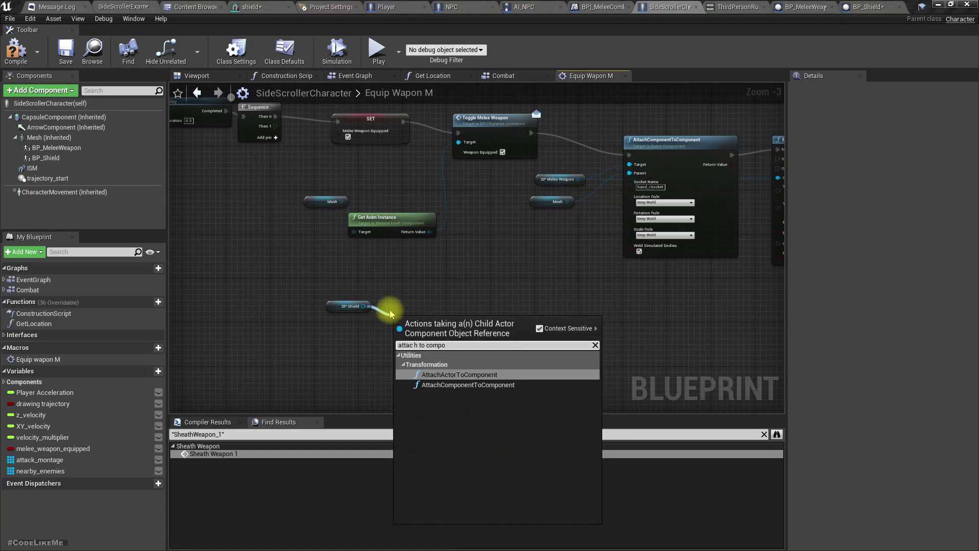
key(Down)
key(Return)
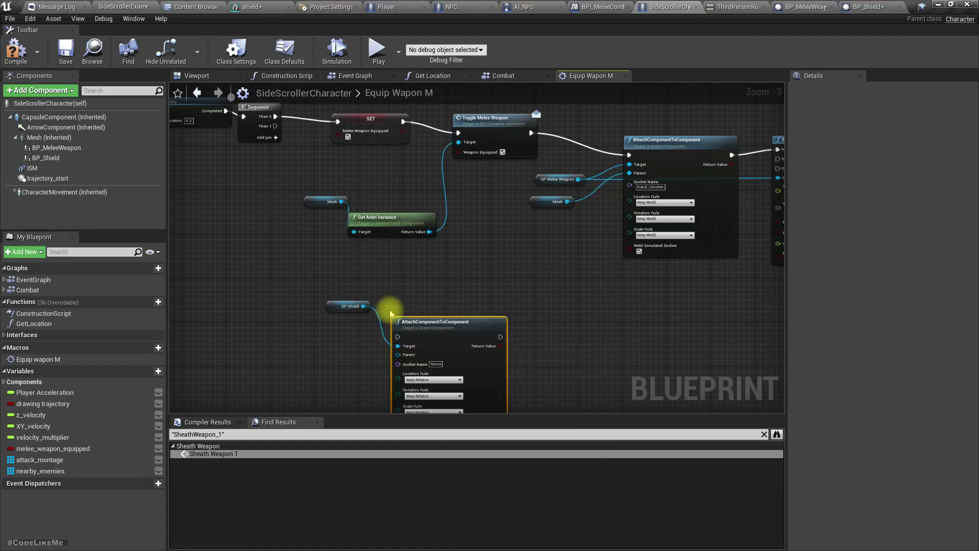
drag(455, 323, 461, 289)
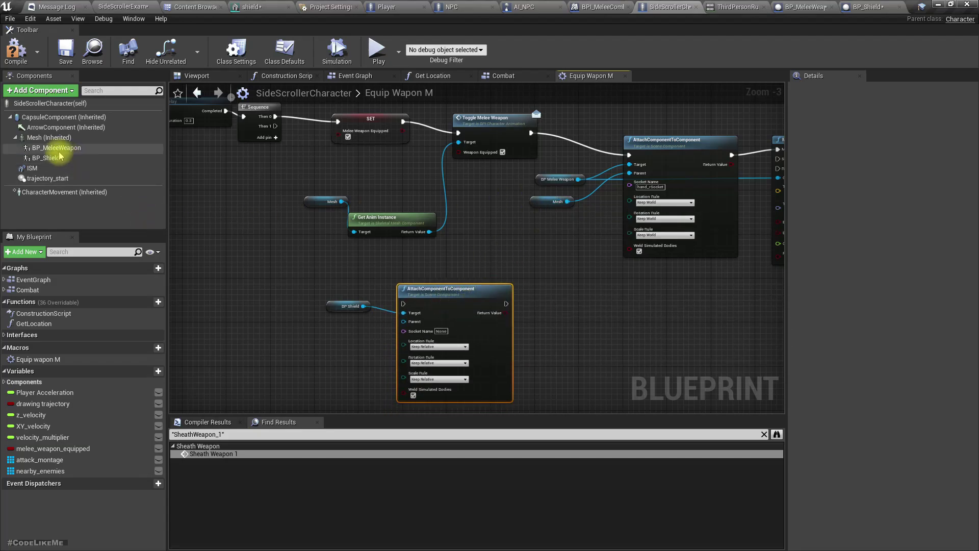
Step: Connect a Mesh reference to the Parent input of the shield's AttachComponentToComponent node and run the node from the Sequence's Then 1 output
drag(35, 137, 332, 369)
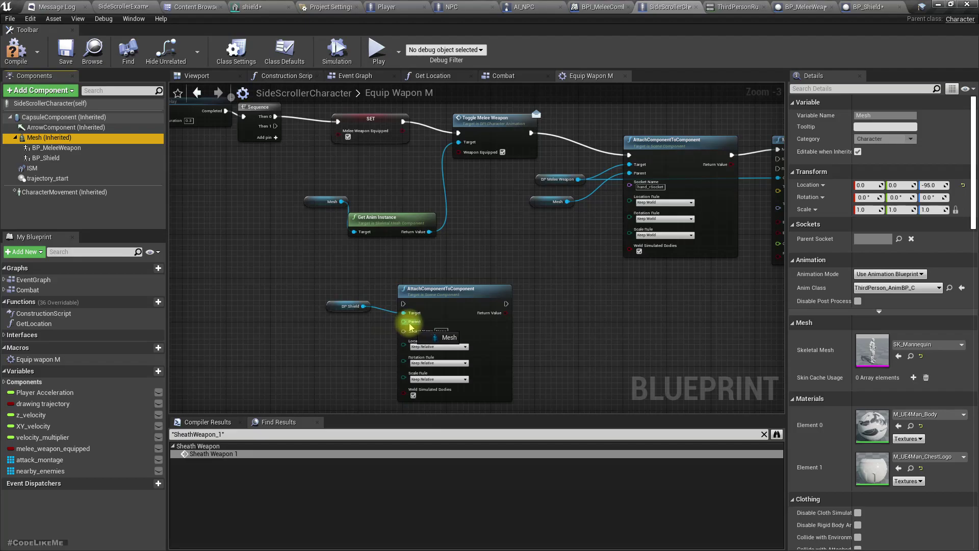
drag(410, 327, 405, 323)
scroll(429, 338, up, 3)
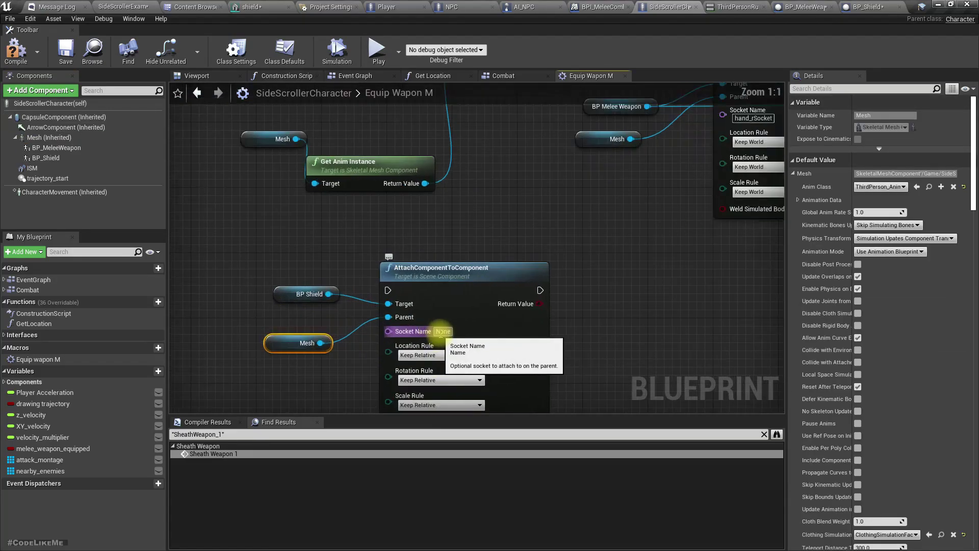
scroll(281, 163, down, 3)
right_drag(281, 161, 336, 234)
drag(273, 215, 404, 386)
right_drag(492, 329, 460, 248)
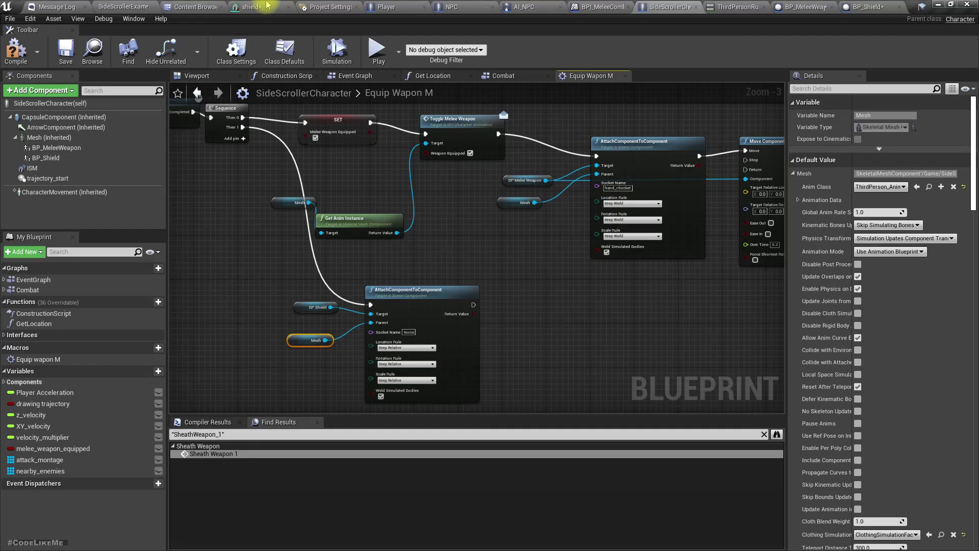
Step: Copy the hand_lSocket name from the skeleton tree in ThirdPersonRun and use it as the shield attach node's Socket Name
click(738, 6)
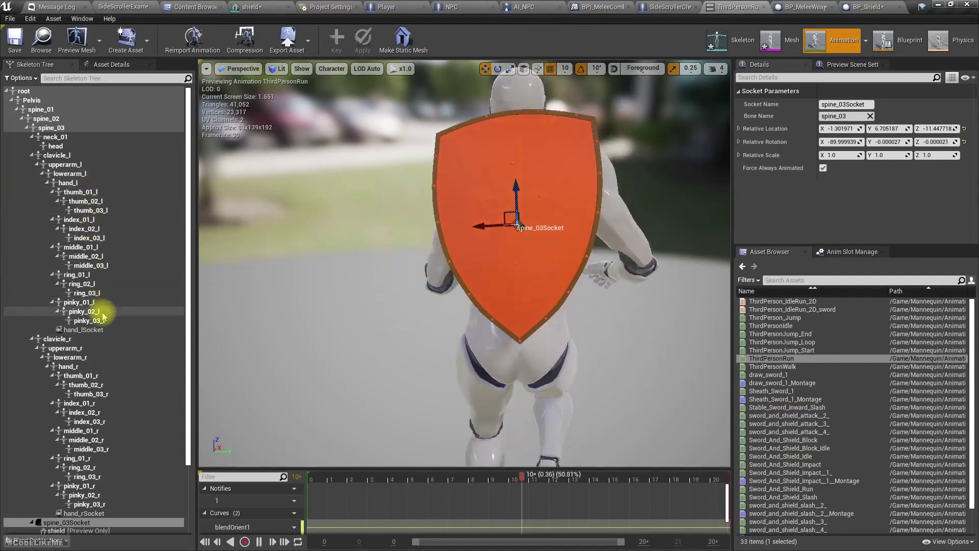
double_click(92, 329)
key(ctrl+c)
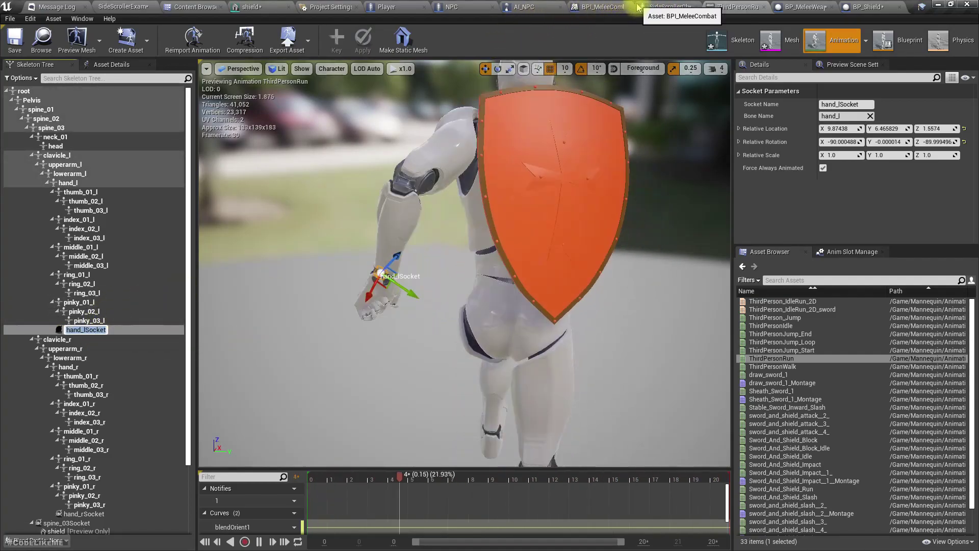
click(662, 6)
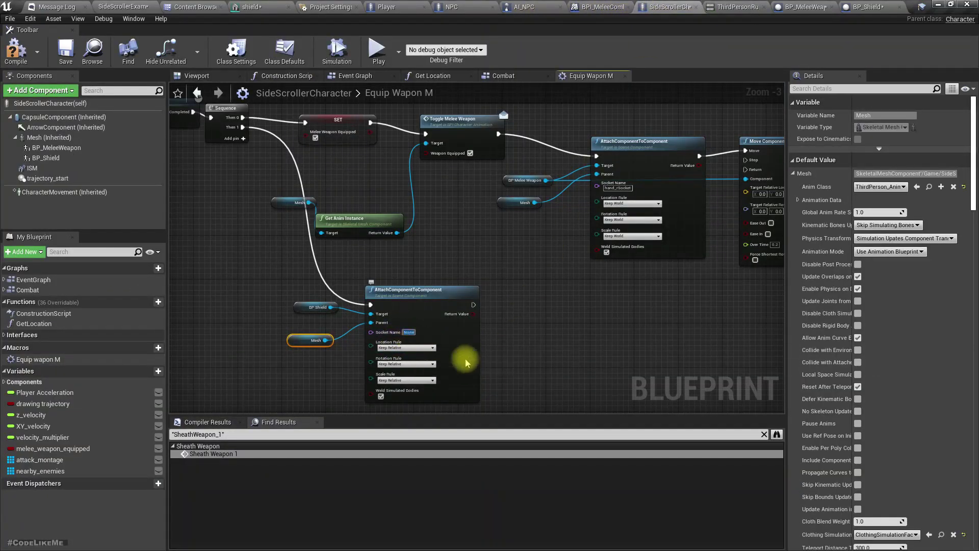
key(ctrl+v)
key(Return)
scroll(415, 335, up, 1)
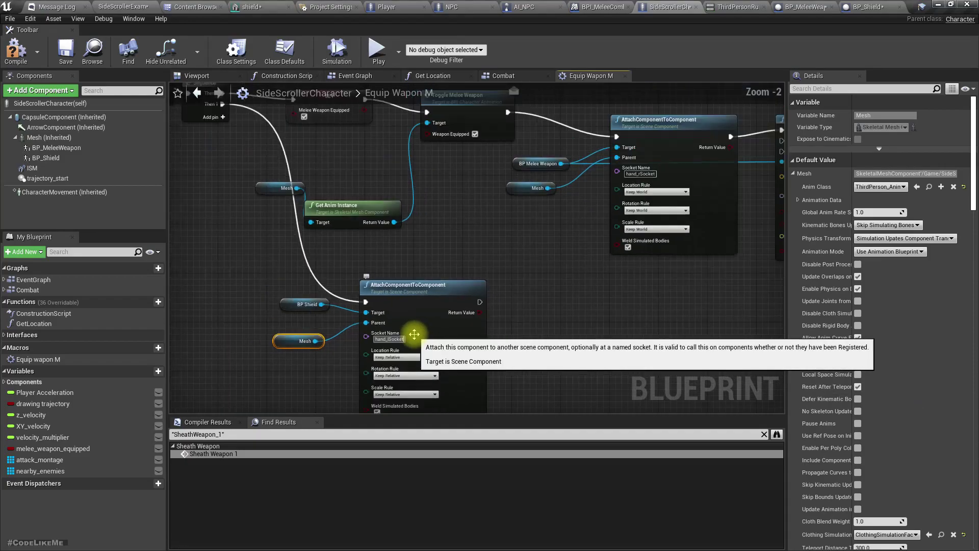
Step: Duplicate the weapon's Move Component To node and connect the copy after the shield's AttachComponentToComponent node
right_drag(559, 286, 311, 308)
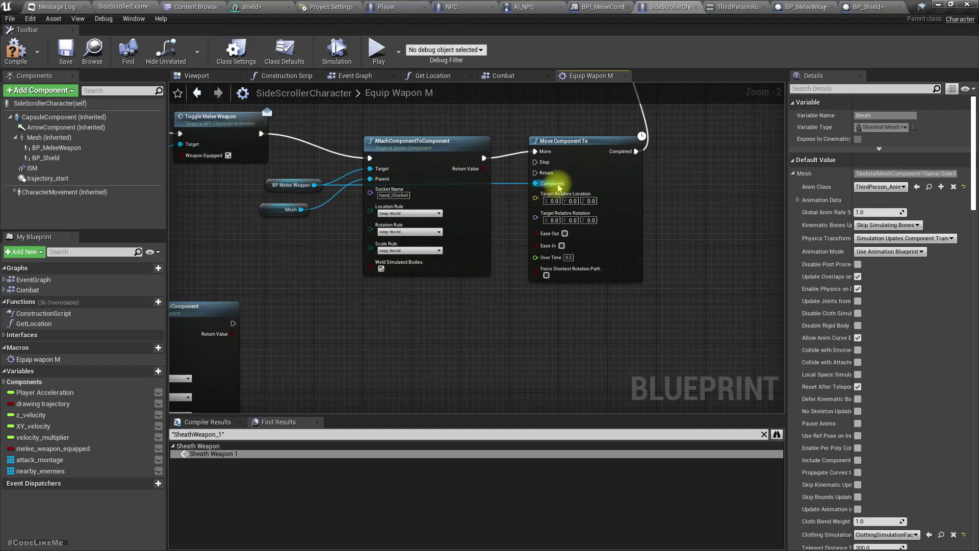
click(586, 189)
key(ctrl+c)
key(ctrl+v)
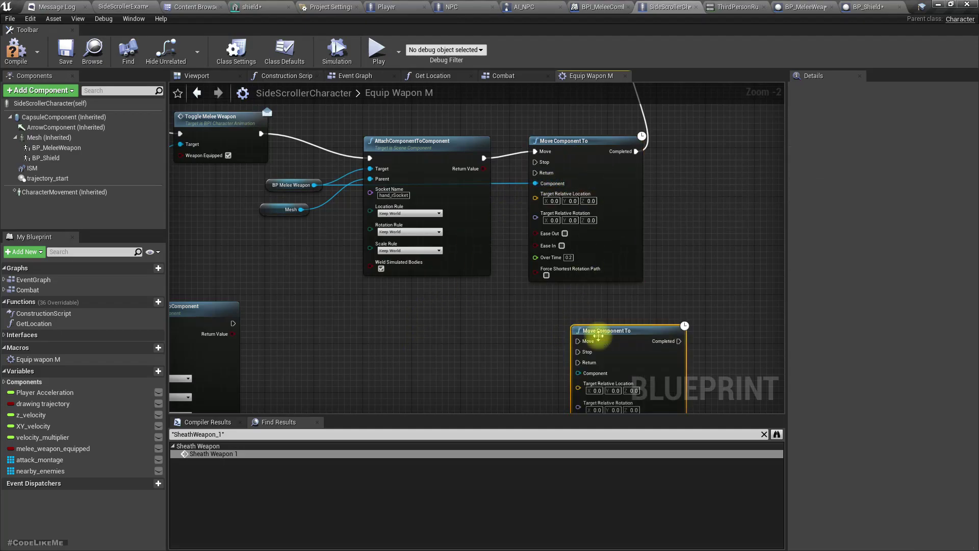
drag(586, 327, 319, 306)
right_drag(279, 335, 386, 330)
drag(339, 318, 437, 313)
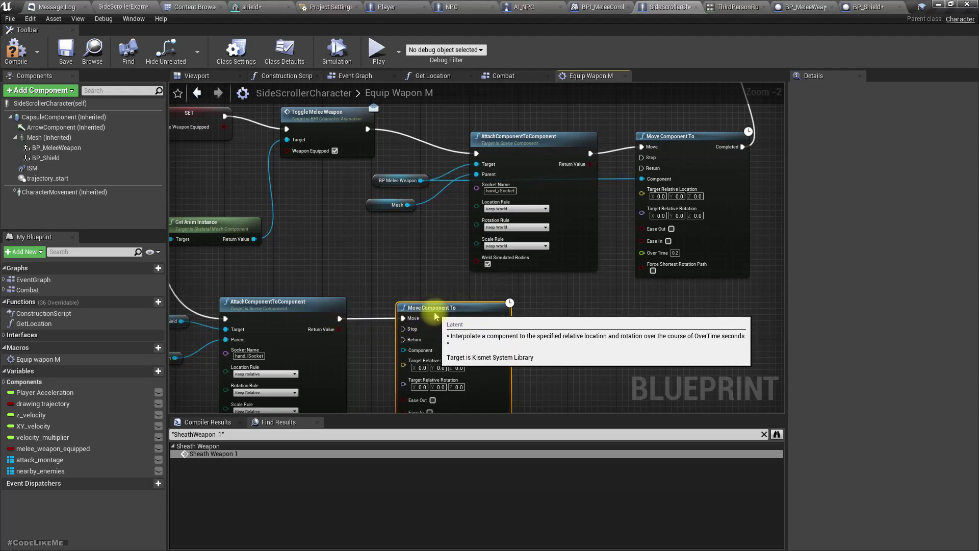
Step: Connect BP Shield to the Component input of the copied Move Component To node and compile the blueprint
right_drag(370, 282, 476, 225)
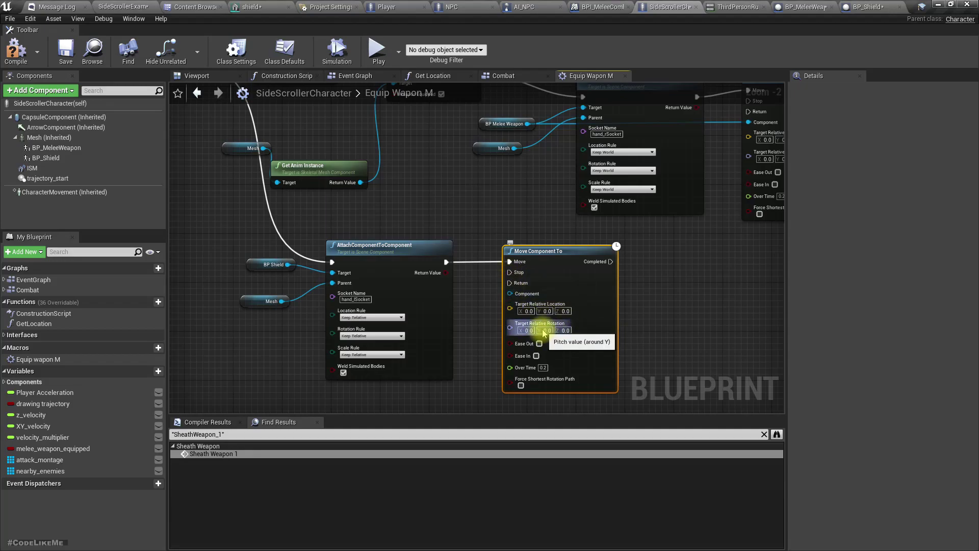
drag(287, 264, 509, 294)
right_drag(718, 325, 679, 327)
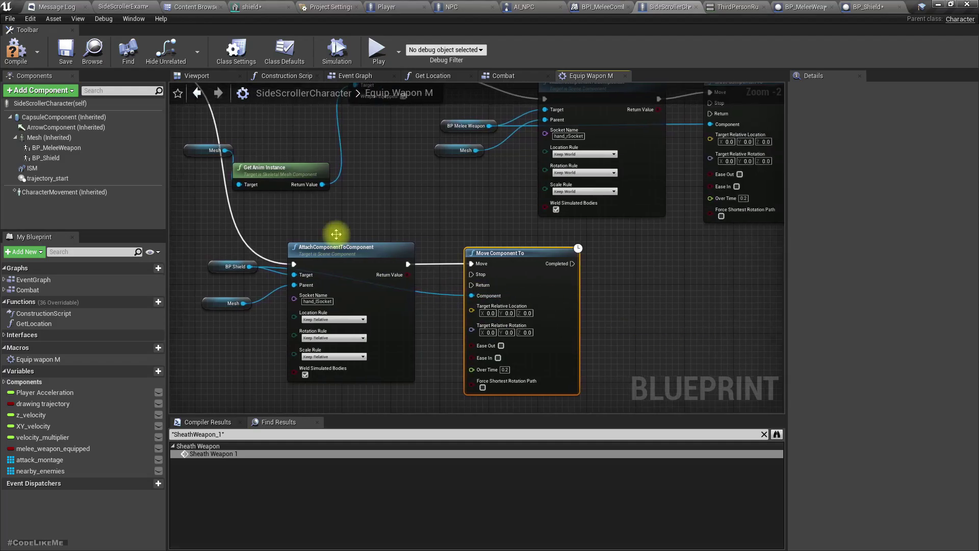
click(18, 50)
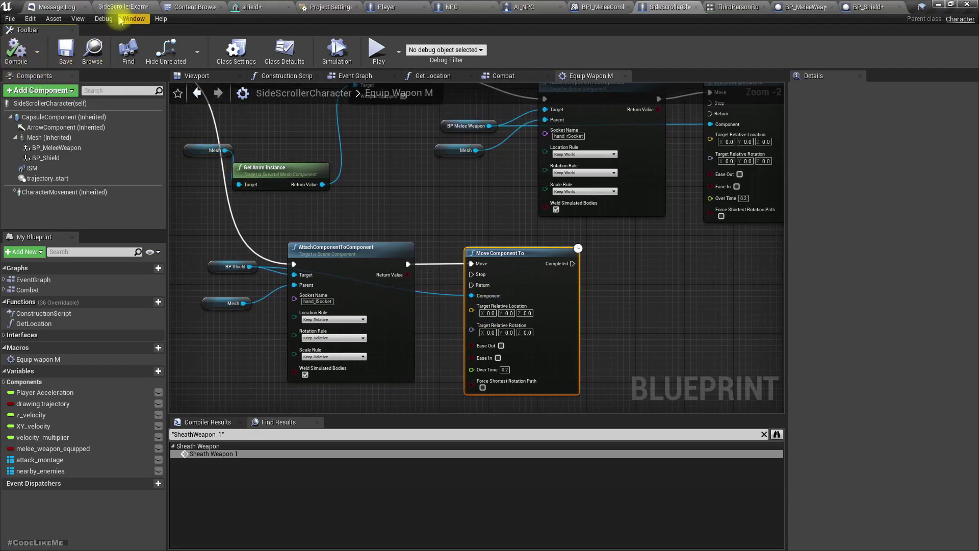
Step: Play-test the SideScroller level full screen twice, checking how the shield moves from the back to the left hand when equipping
click(126, 7)
right_drag(403, 234, 428, 234)
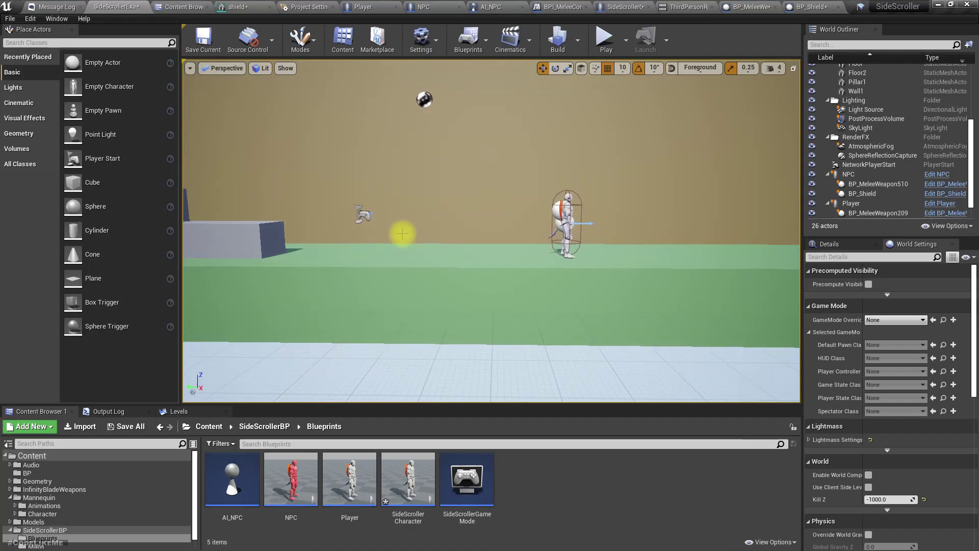
key(F11)
key(alt+p)
click(403, 234)
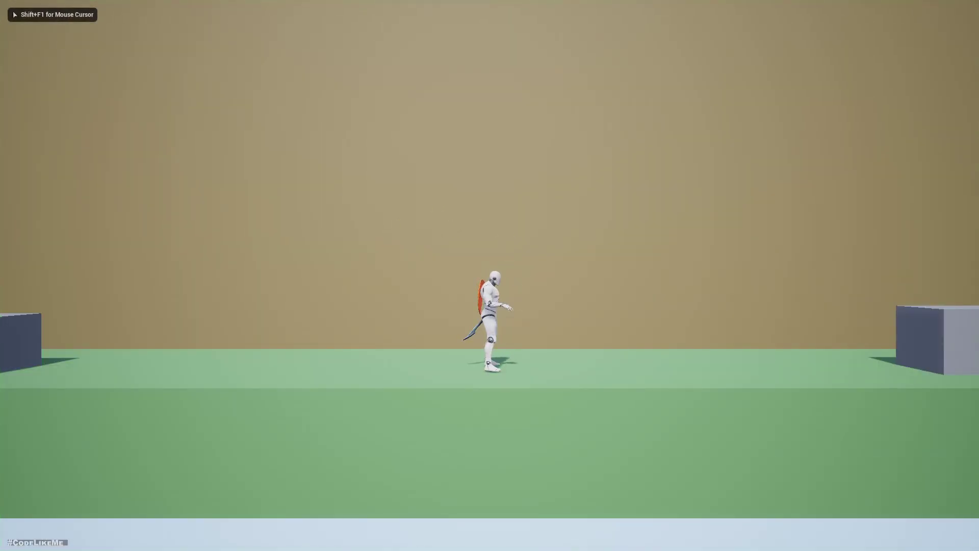
key(space)
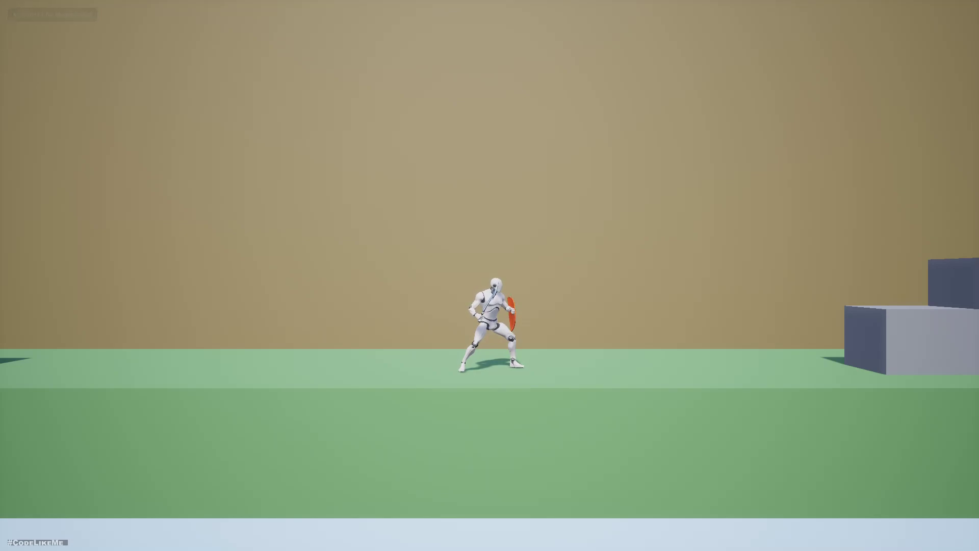
key(a)
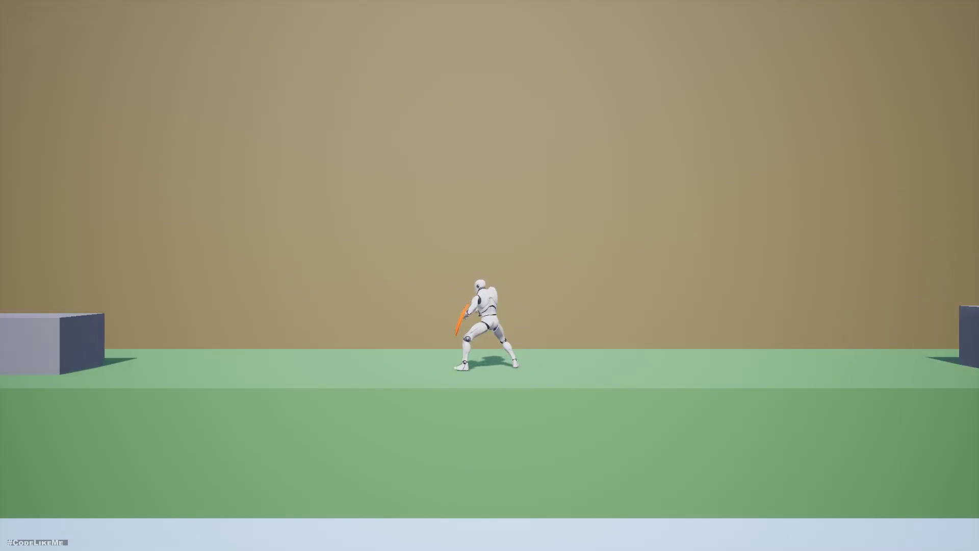
key(Escape)
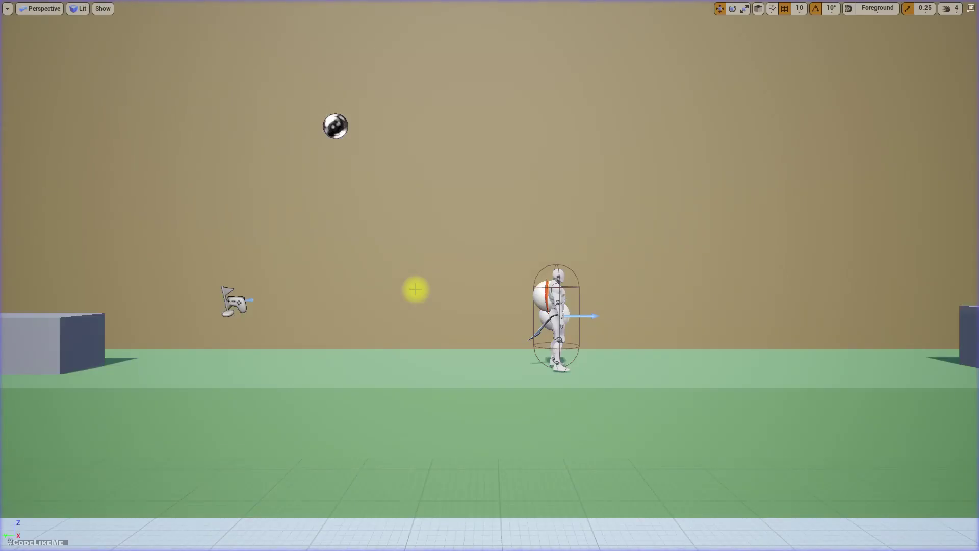
key(alt+p)
key(a)
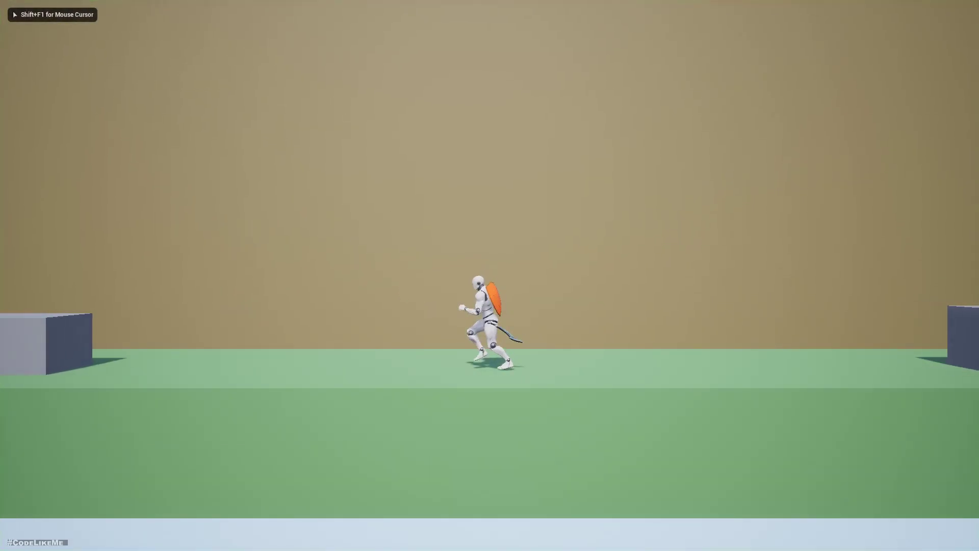
key(Escape)
key(F11)
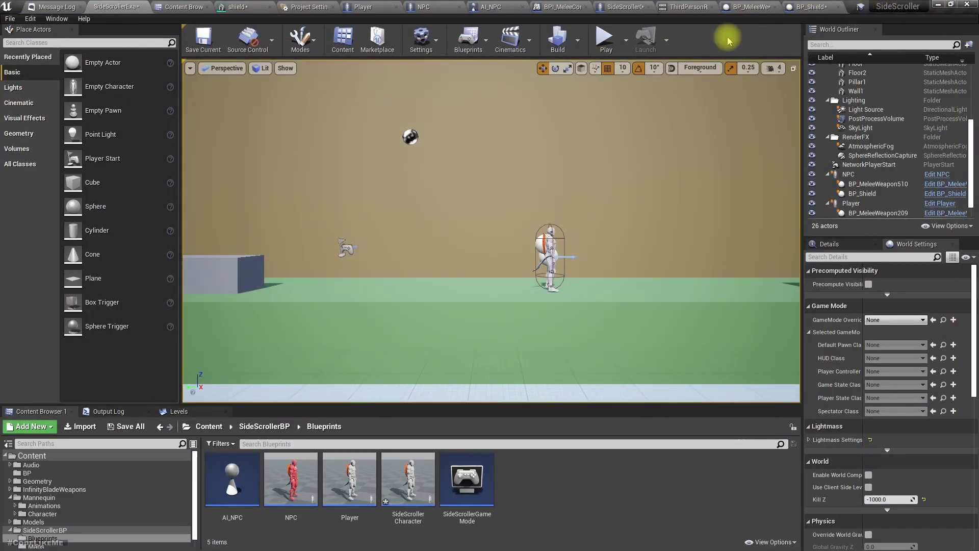
Step: Set the Location, Rotation and Scale Rules of the shield's AttachComponentToComponent node to Keep World and compile the SideScrollerCharacter blueprint
click(683, 7)
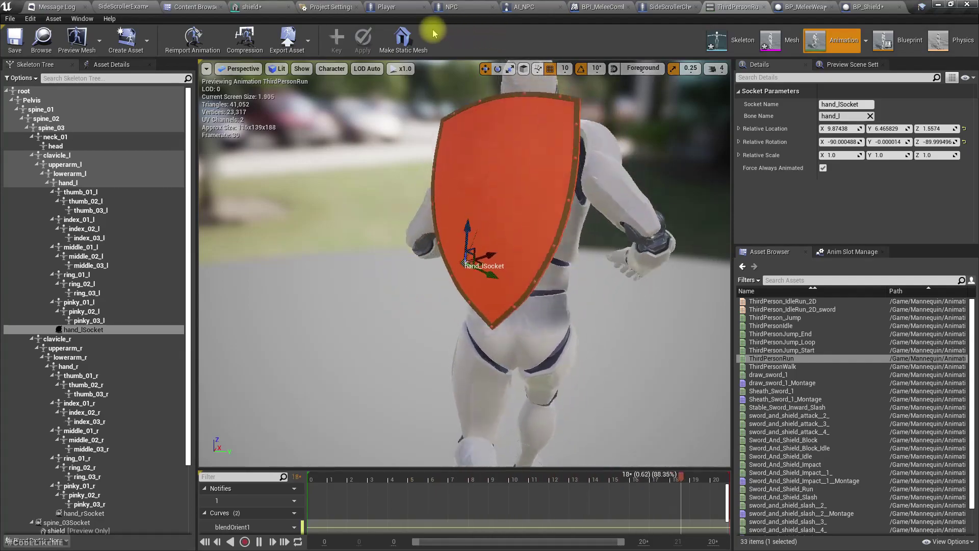
click(663, 7)
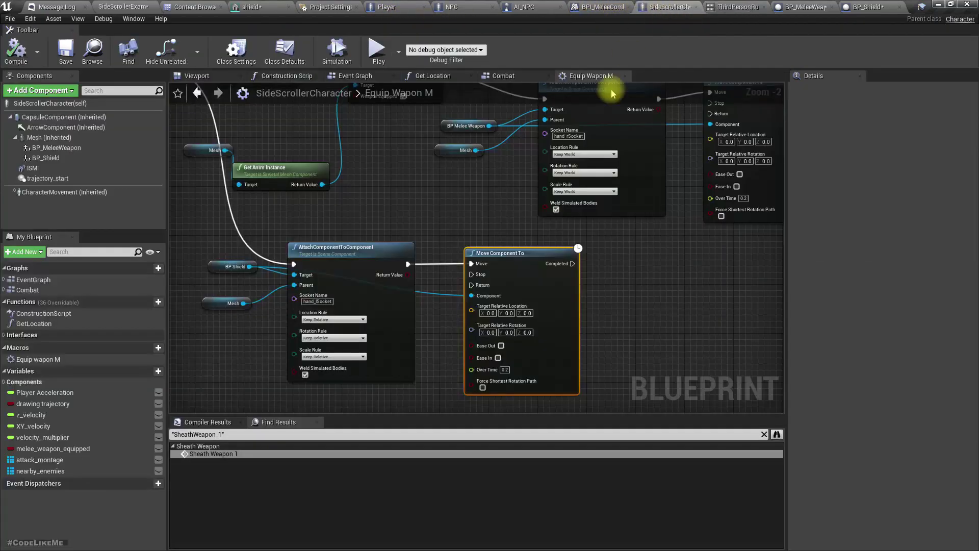
scroll(390, 352, up, 2)
click(333, 314)
click(319, 328)
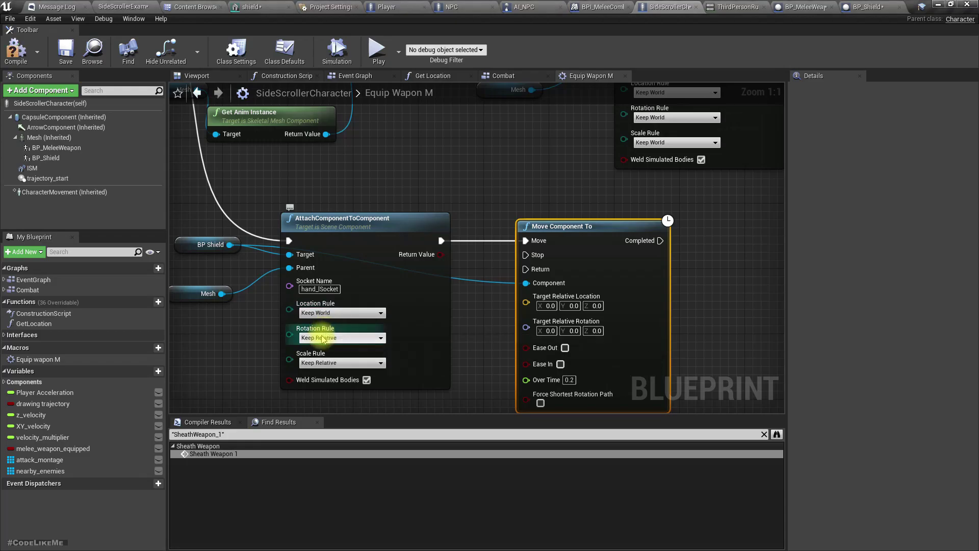
click(317, 353)
click(331, 362)
click(319, 379)
click(19, 55)
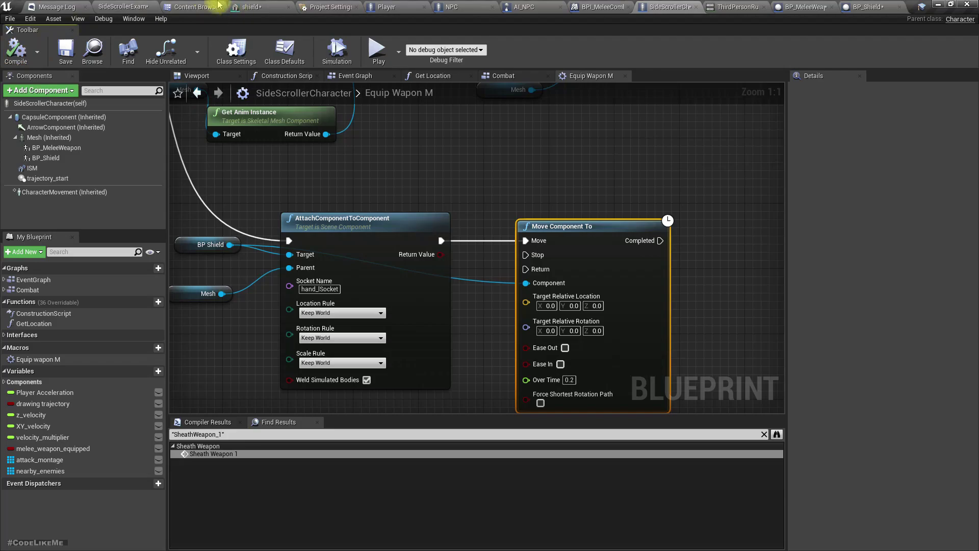
Step: Play-test the SideScroller level full screen twice, moving both ways and equipping to check the shield's transition to the left hand
click(124, 6)
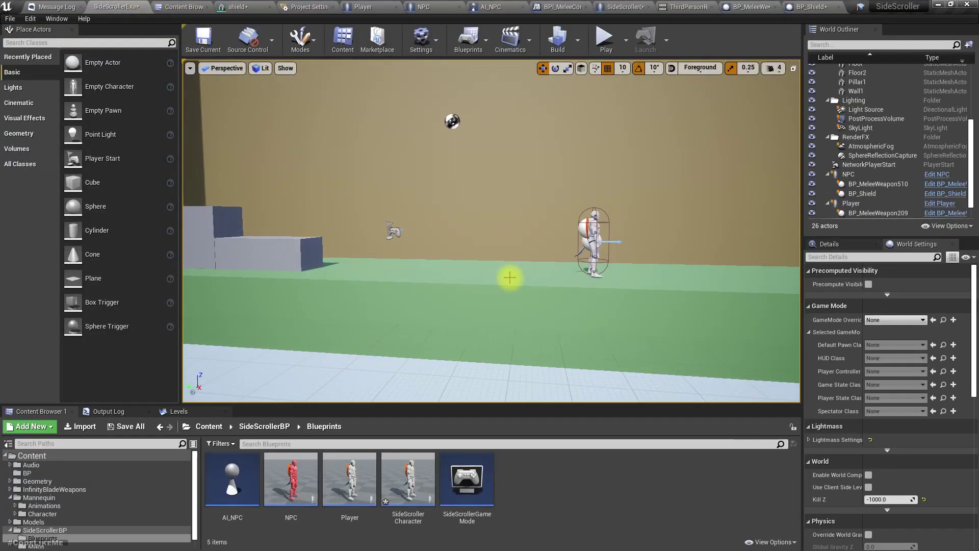
key(F11)
key(alt+p)
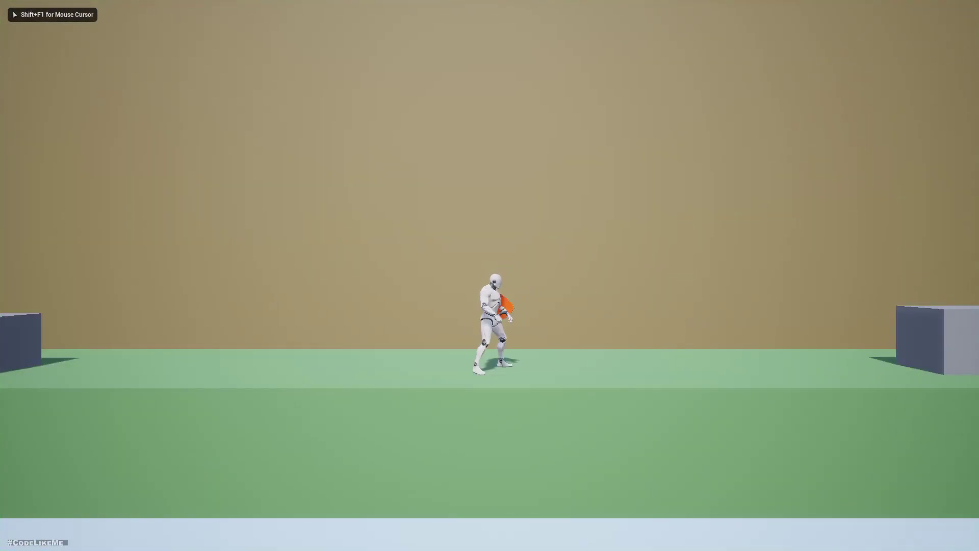
key(d)
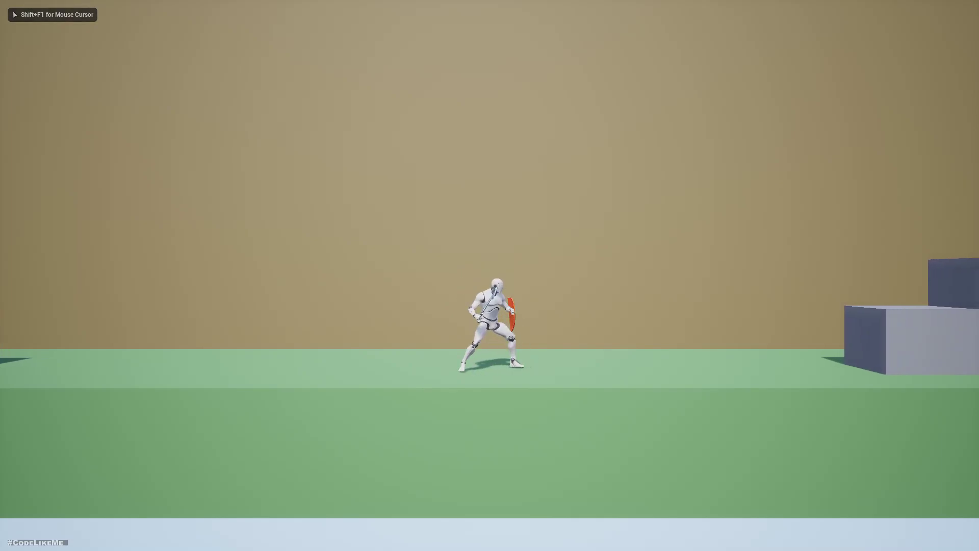
key(a)
key(Escape)
key(alt+p)
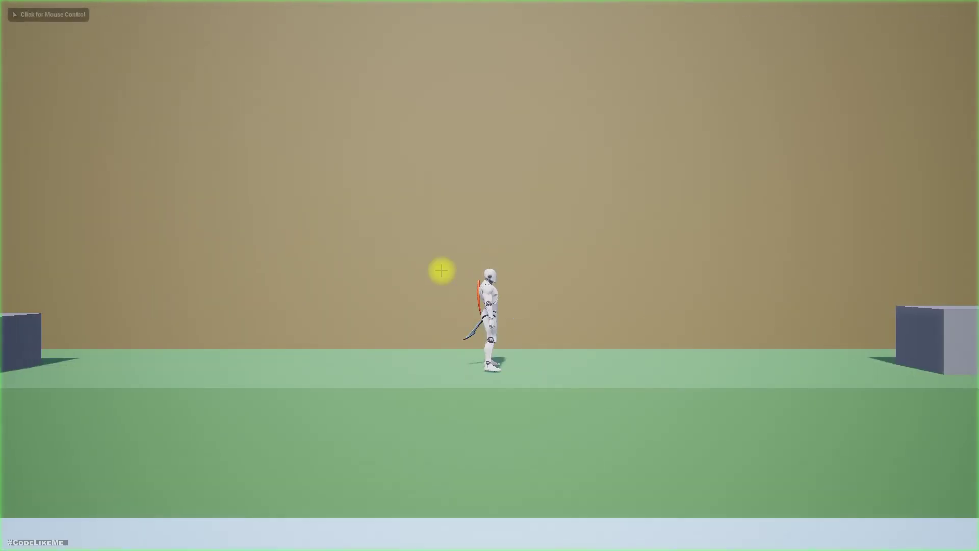
key(a)
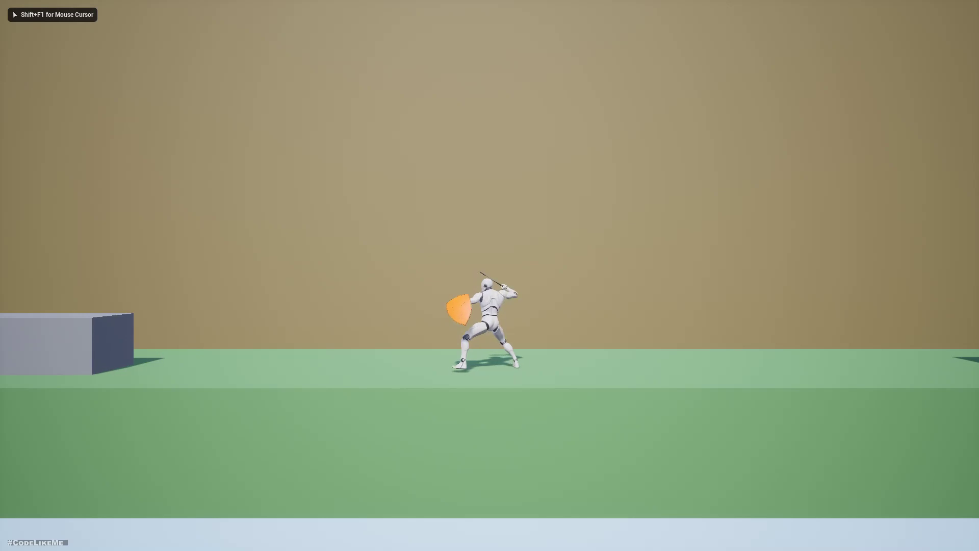
key(Escape)
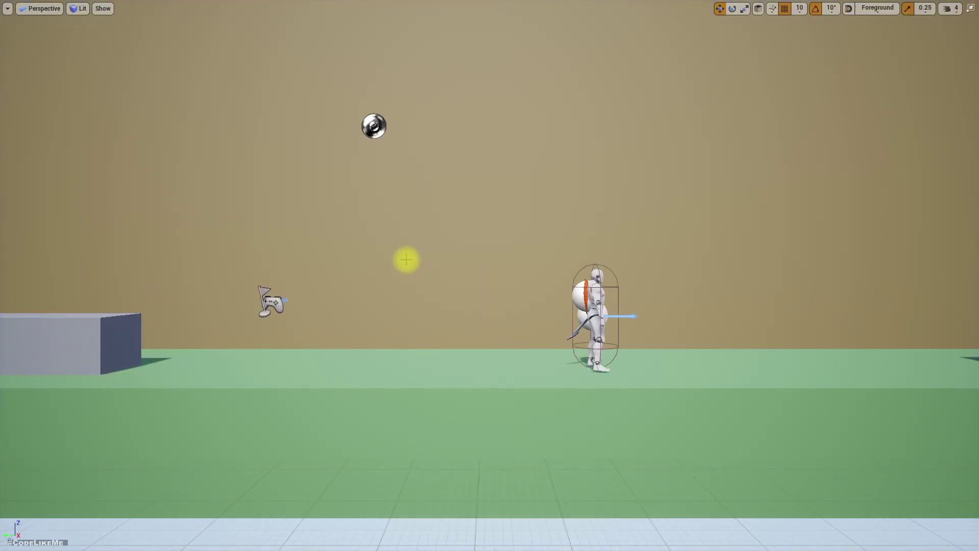
key(F11)
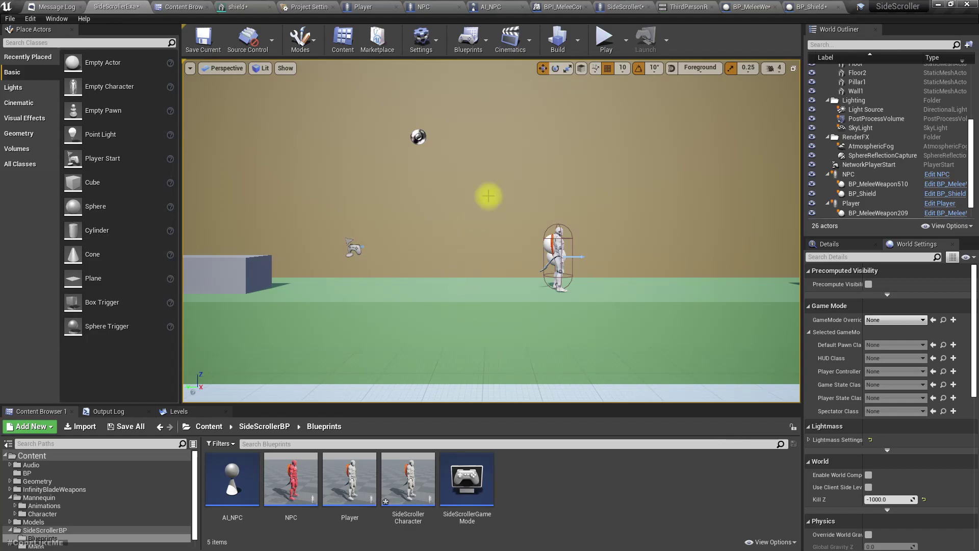
Step: Search the ThirdPersonRun editor's animation assets for "equi", then clear the search
click(684, 7)
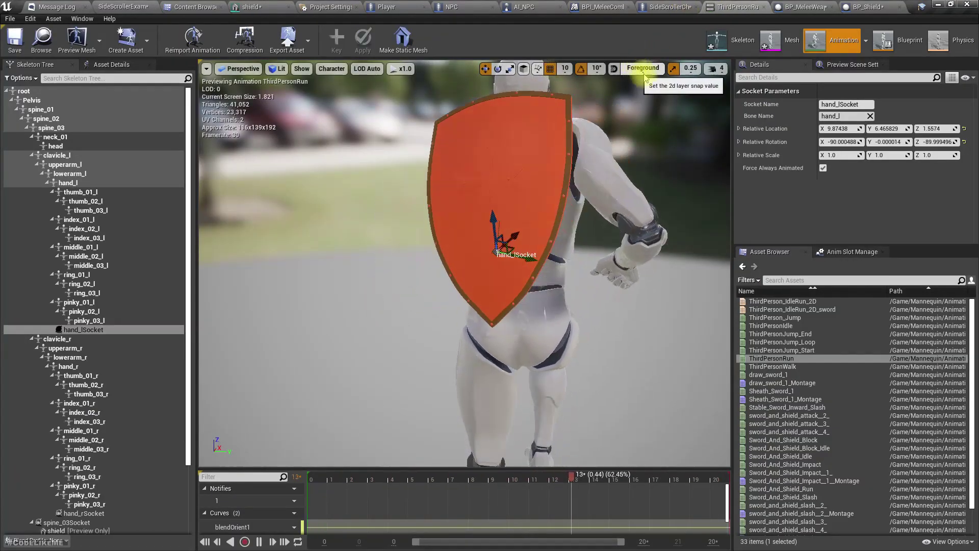
click(779, 282)
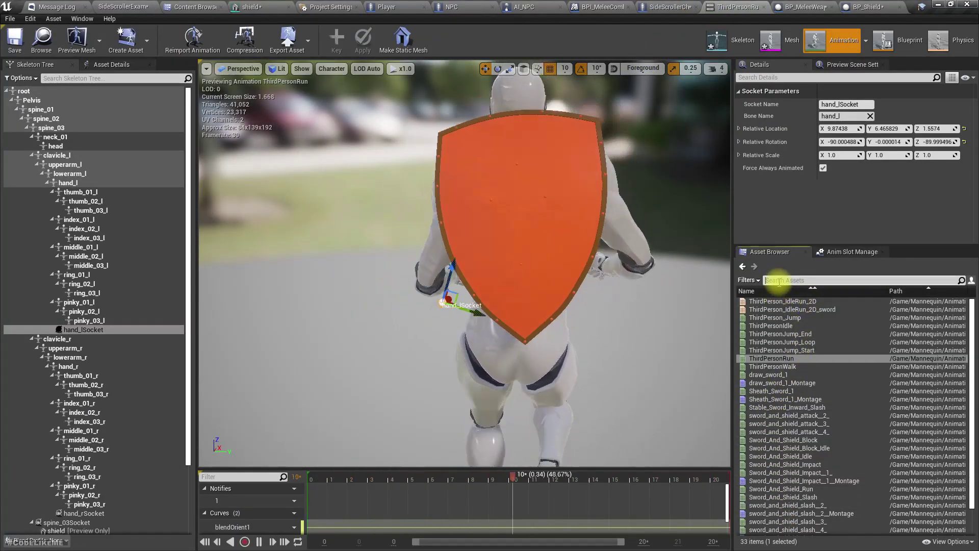
text(equi)
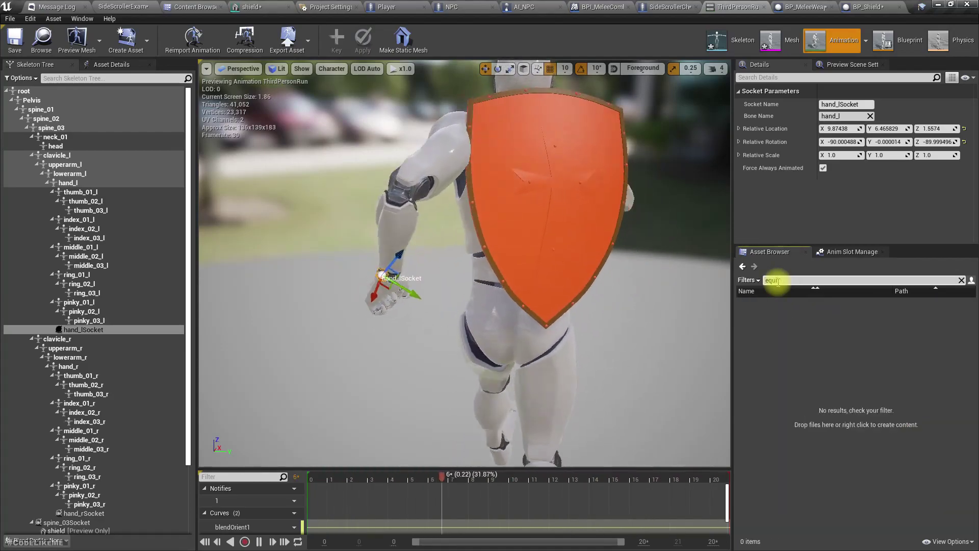
key(BackSpace)
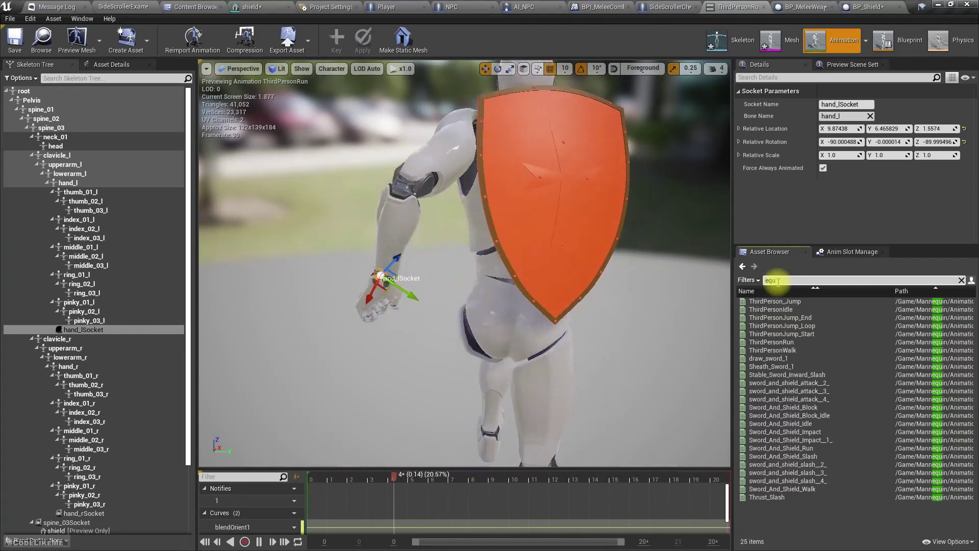
key(BackSpace)
key(BackSpace)
key(BackSpace)
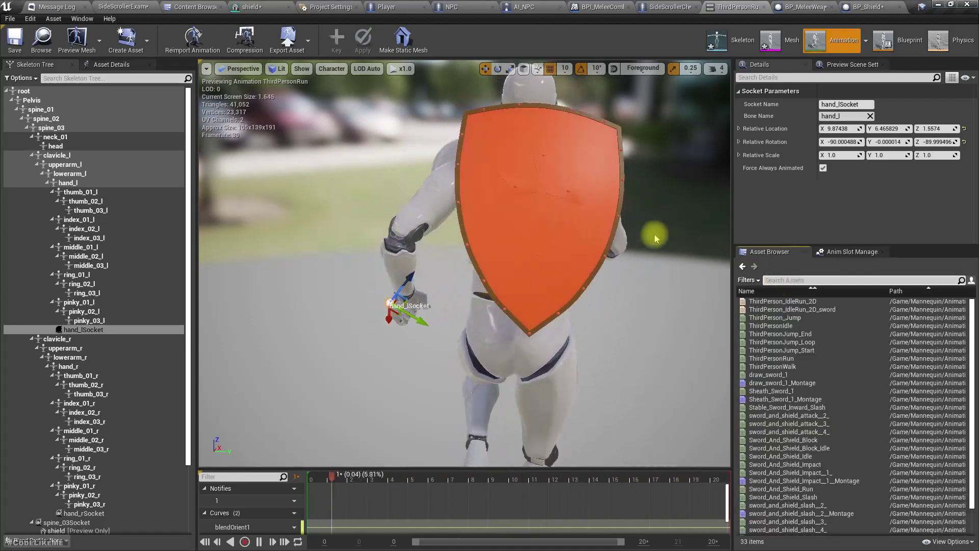
Step: Locate the montage used by Play Anim Montage in the Equip Wapon M macro and open its draw_sword_1 animation sequence
click(665, 6)
right_drag(351, 181, 589, 468)
right_drag(319, 352, 696, 288)
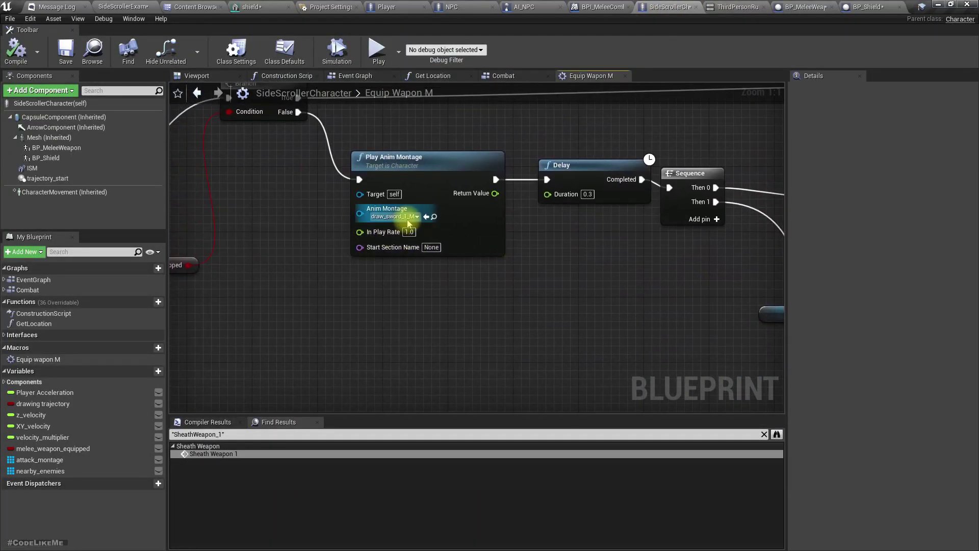
drag(434, 216, 433, 220)
click(434, 217)
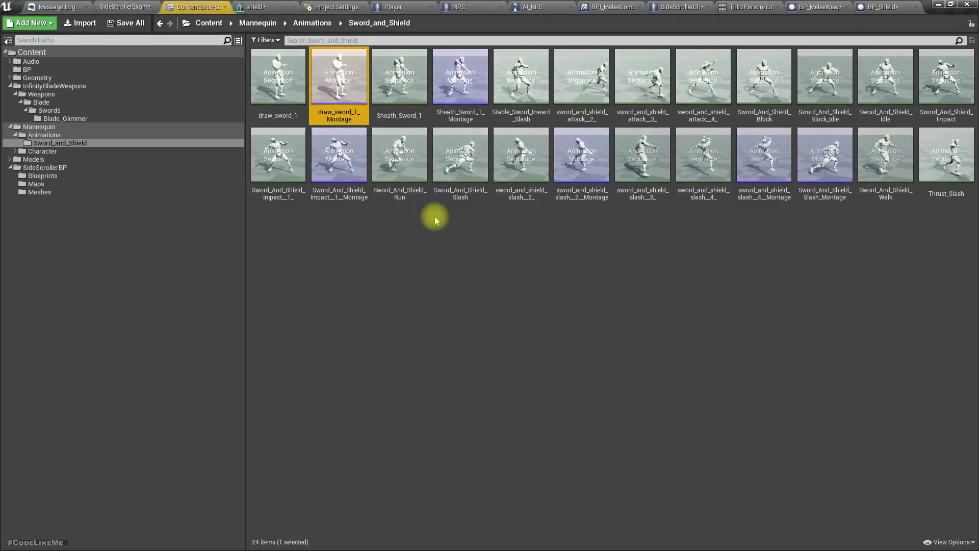
click(269, 79)
double_click(269, 79)
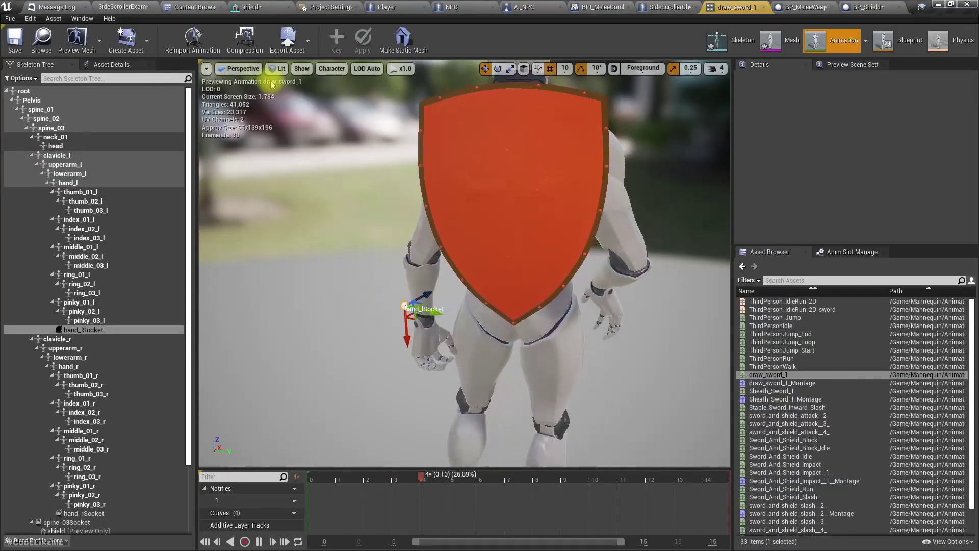
Step: Scrub through the draw_sword_1 animation from the side, examining the left arm's motion relative to the shield on the back
right_drag(466, 288, 545, 288)
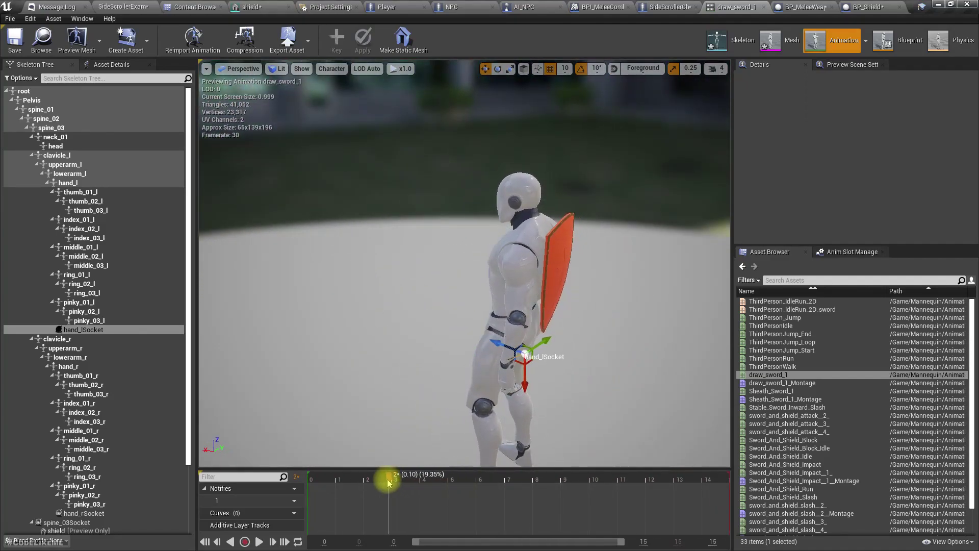
click(537, 477)
drag(560, 467, 606, 453)
right_drag(534, 338, 651, 344)
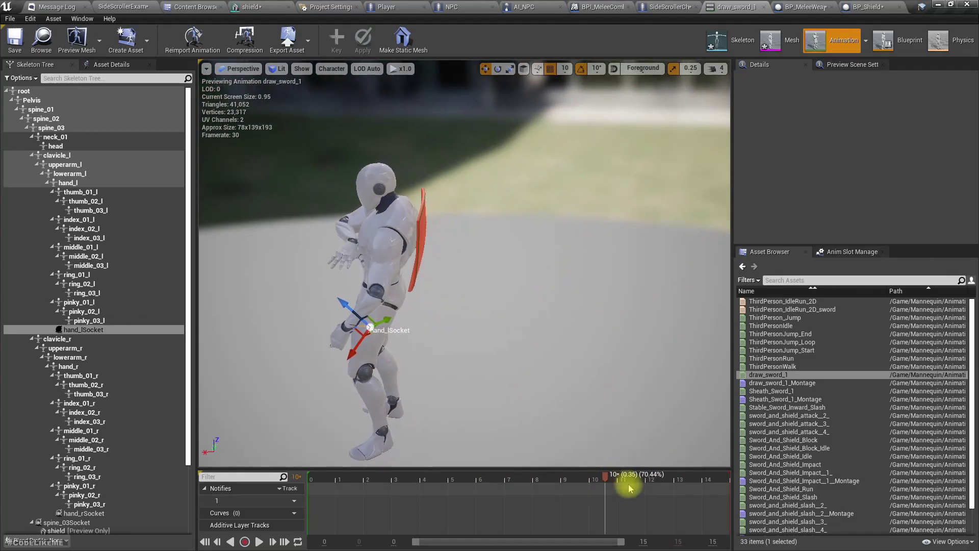
drag(605, 482, 549, 470)
Step: Duplicate the draw_sword_1 animation sequence in the Sword_and_Shield folder and open the copy
click(767, 376)
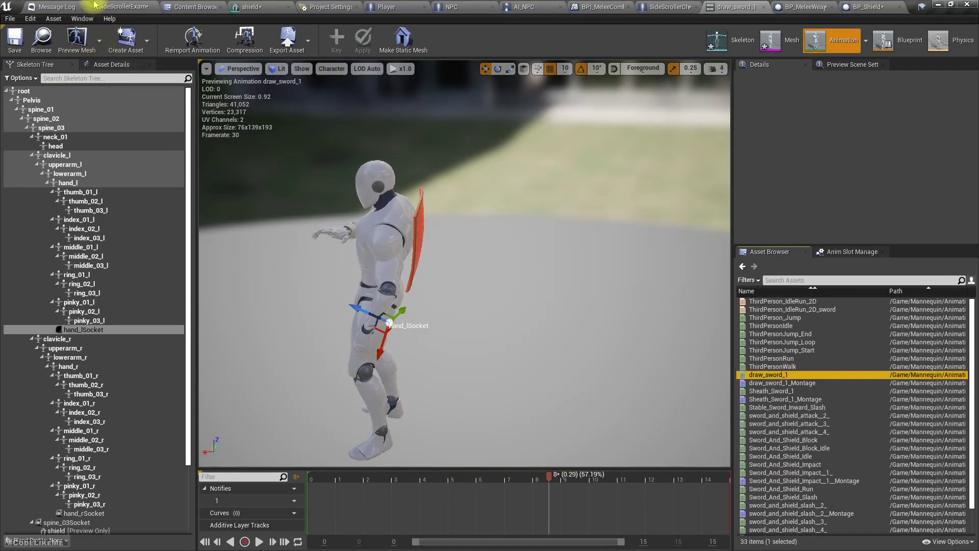
click(193, 7)
key(ctrl+w)
key(Return)
double_click(341, 77)
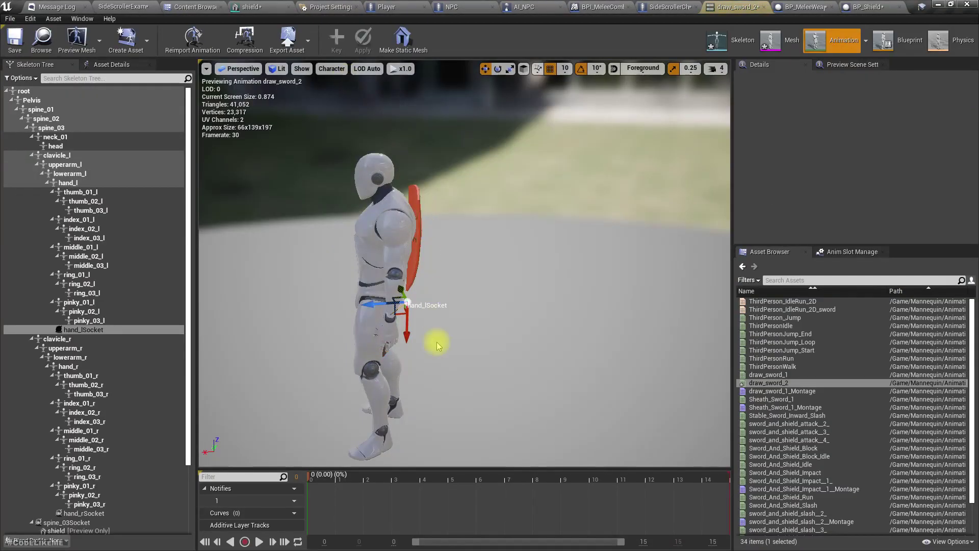
Step: Try rotating the upperarm_l bone by 30° near frame 9 of draw_sword_2 to swing the left arm backward
drag(313, 476, 580, 456)
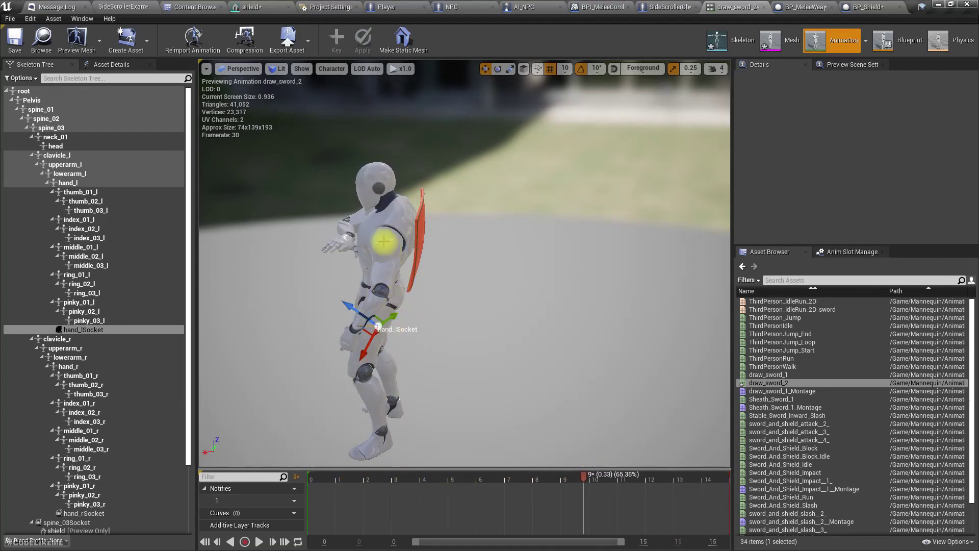
mouse_move(448, 274)
right_down()
mouse_move(448, 194)
mouse_move(448, 274)
right_up()
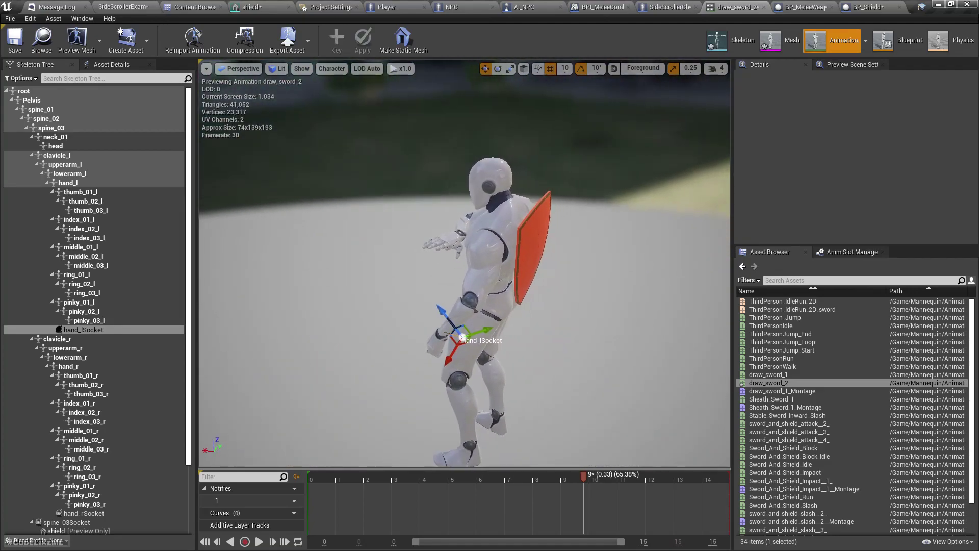
click(59, 155)
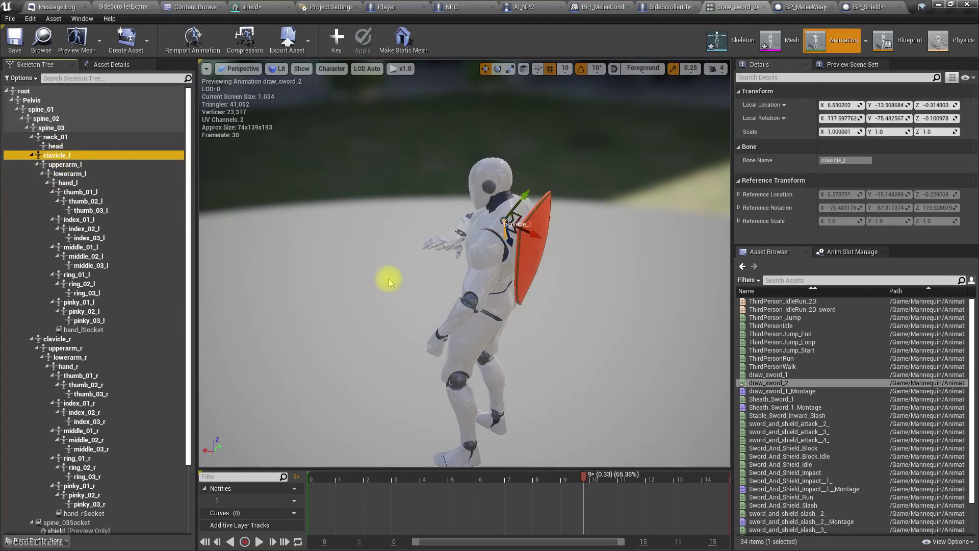
click(72, 164)
mouse_move(501, 250)
right_down()
mouse_move(530, 276)
mouse_move(571, 266)
mouse_move(607, 224)
mouse_move(500, 245)
mouse_move(500, 235)
right_up()
key(s)
key(q)
key(e)
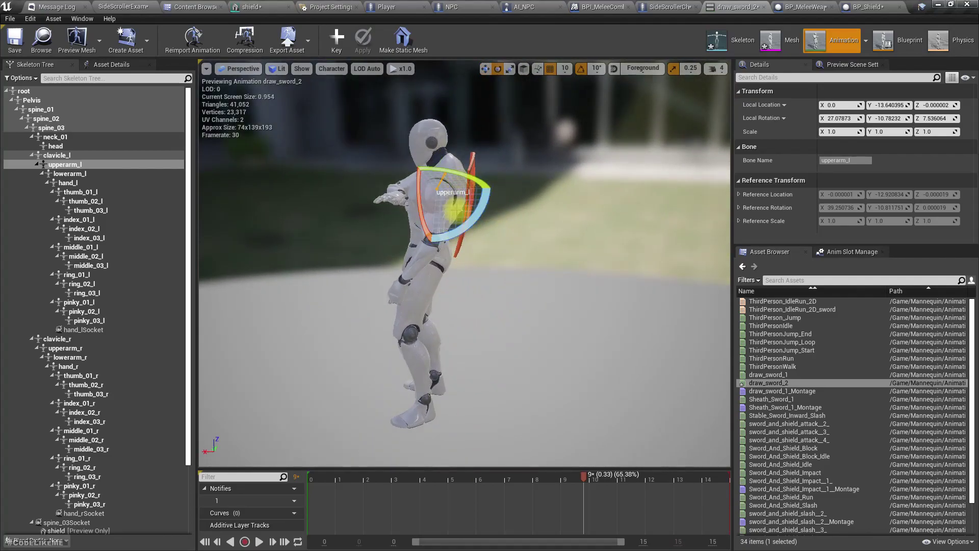
drag(448, 234, 489, 214)
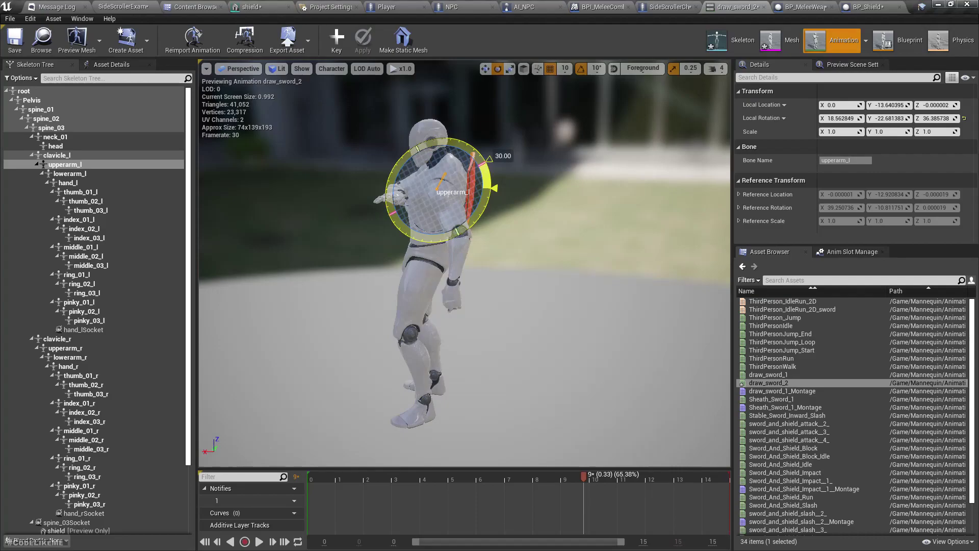
Step: Inspect the rotated left arm from several angles, then undo the last rotation and translation of the bone
key(d)
right_drag(490, 214, 287, 179)
right_drag(357, 204, 515, 204)
key(a)
key(w)
key(w)
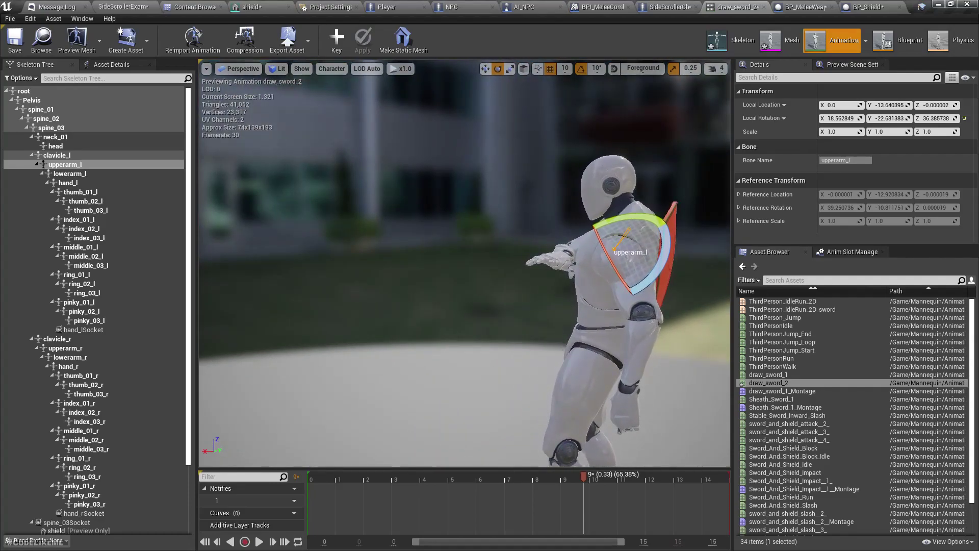
mouse_move(583, 478)
mouse_down()
mouse_move(405, 476)
mouse_move(629, 498)
mouse_move(204, 441)
mouse_move(426, 481)
mouse_move(586, 483)
mouse_up()
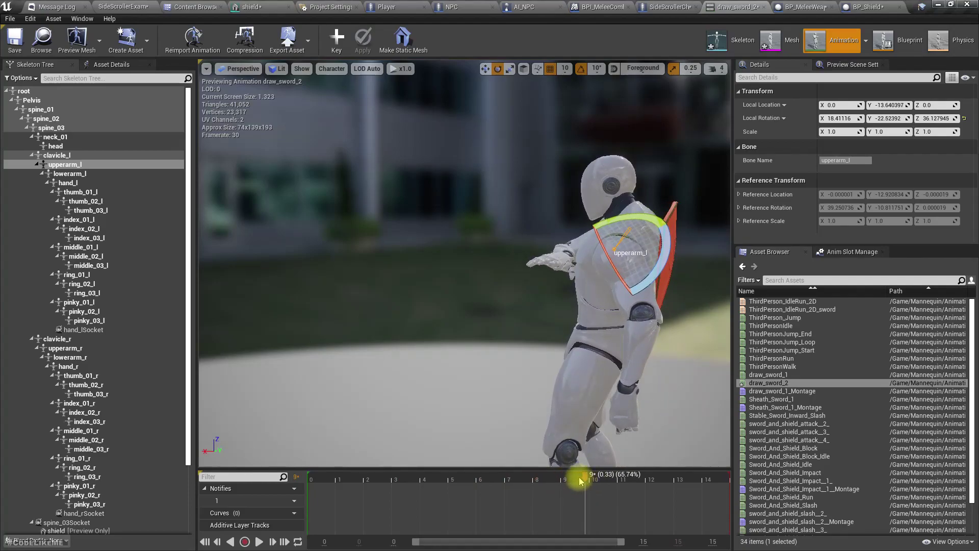
key(ctrl+z)
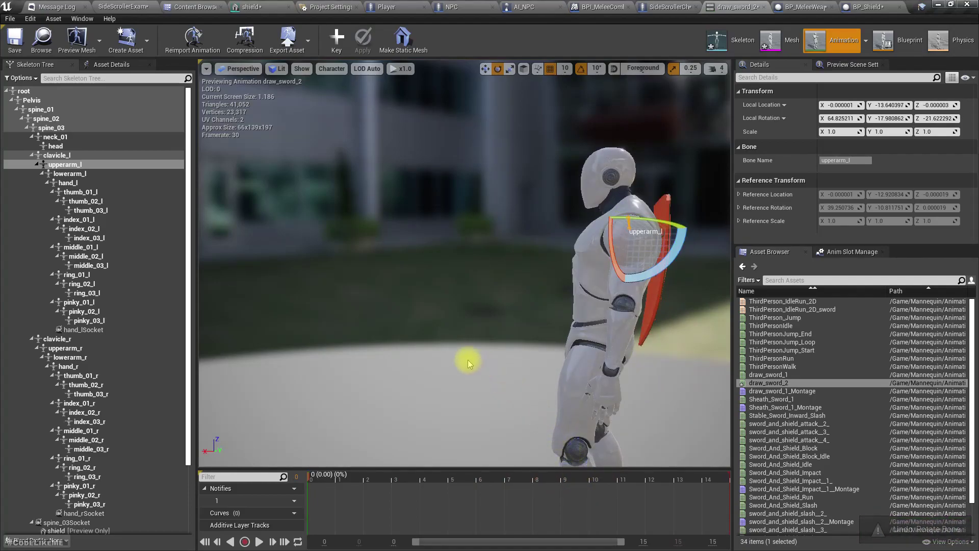
key(ctrl+z)
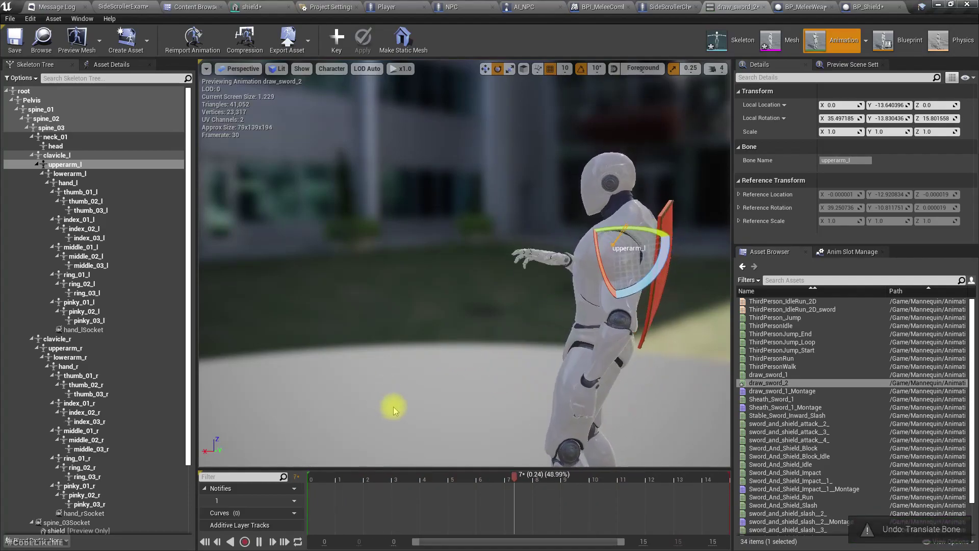
Step: Pause draw_sword_2, return to frame 0, enlarge the timeline area and add a key for upperarm_l
key(space)
right_drag(393, 406, 367, 433)
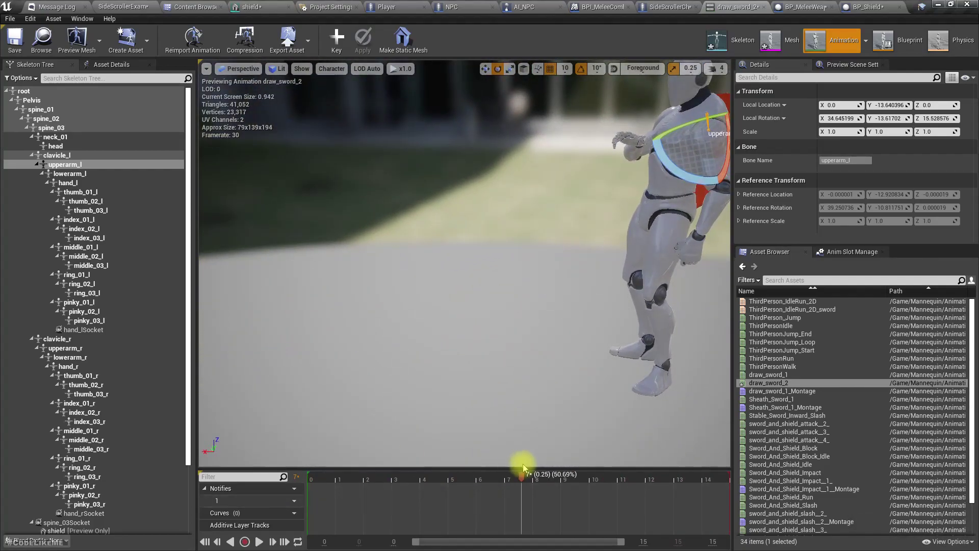
drag(522, 478, 278, 452)
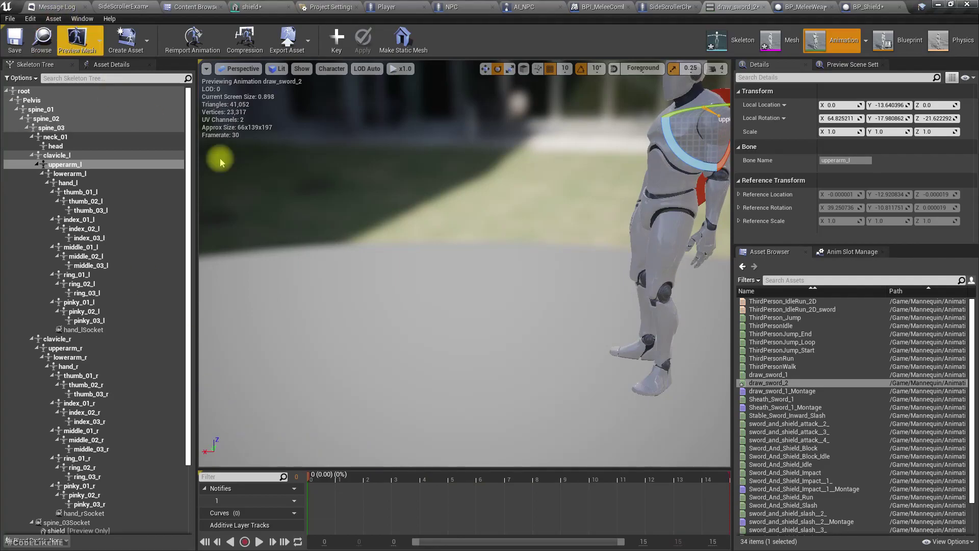
drag(332, 469, 306, 413)
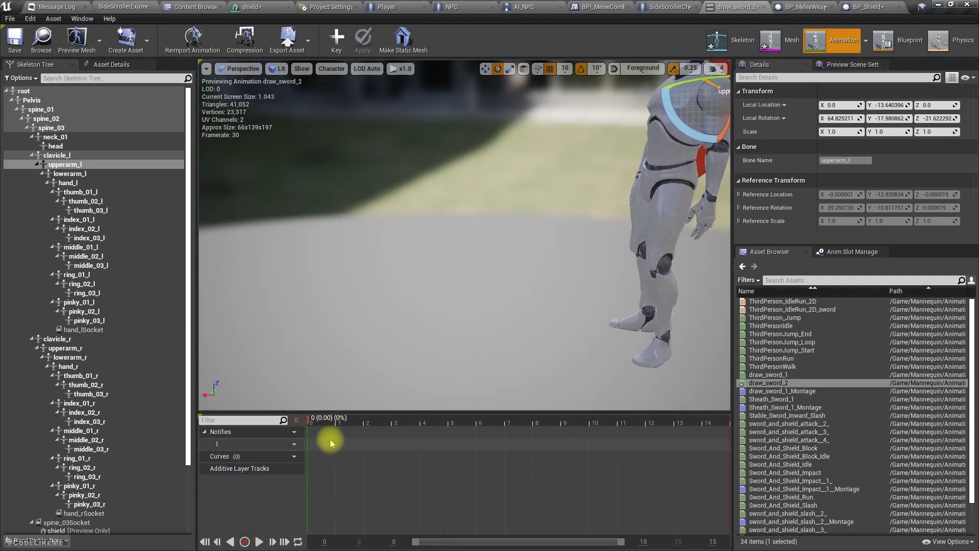
click(336, 43)
mouse_move(433, 259)
right_down()
mouse_move(388, 259)
mouse_move(448, 270)
mouse_move(433, 259)
right_up()
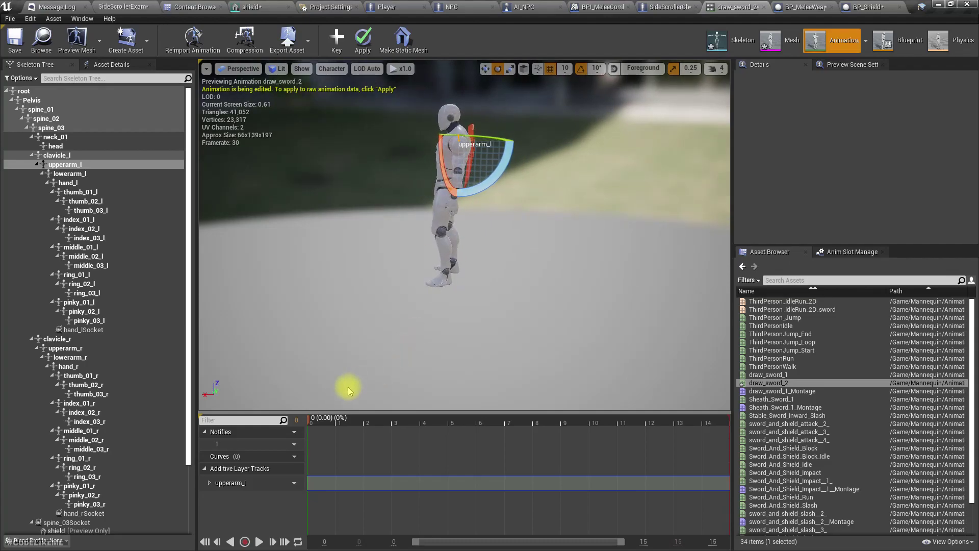
Step: Move to about frame 10 and rotate the upperarm_l bone by 50° to swing the left arm backward
drag(315, 420, 594, 428)
right_drag(454, 205, 473, 177)
key(w)
drag(474, 178, 482, 128)
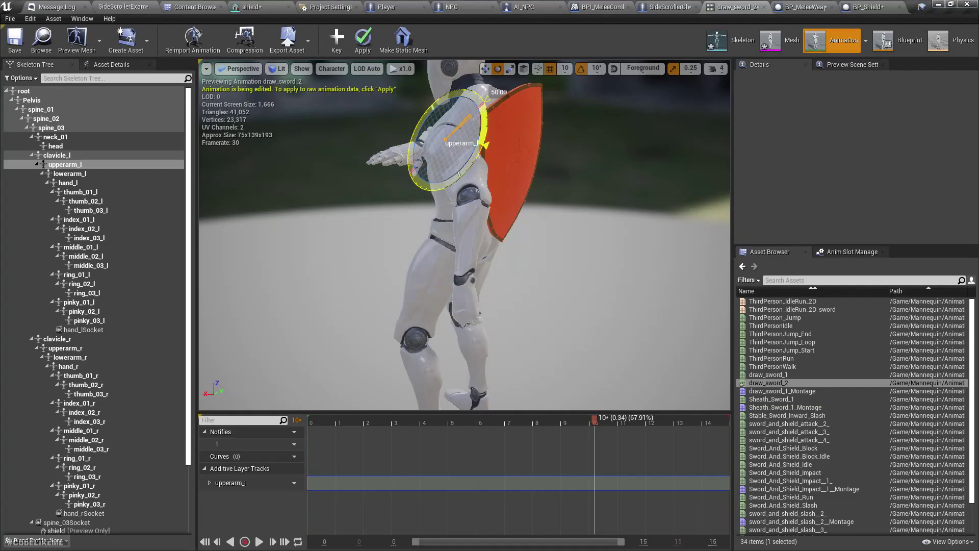
Step: Rotate upperarm_l about another axis from the rear view to bring the left arm closer in behind the body
key(s)
mouse_move(463, 231)
right_down()
mouse_move(433, 219)
mouse_move(463, 231)
right_up()
key(d)
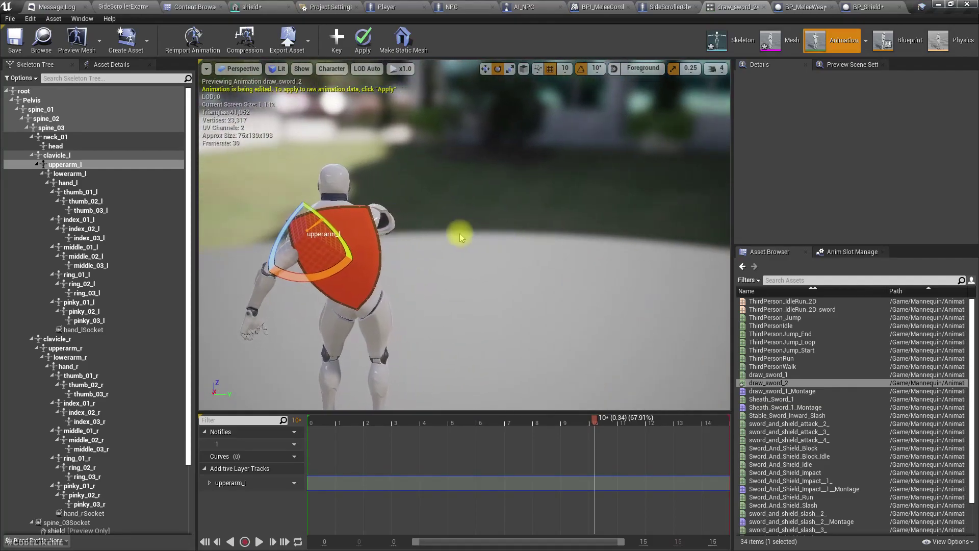
drag(292, 260, 353, 255)
right_drag(360, 253, 520, 255)
key(a)
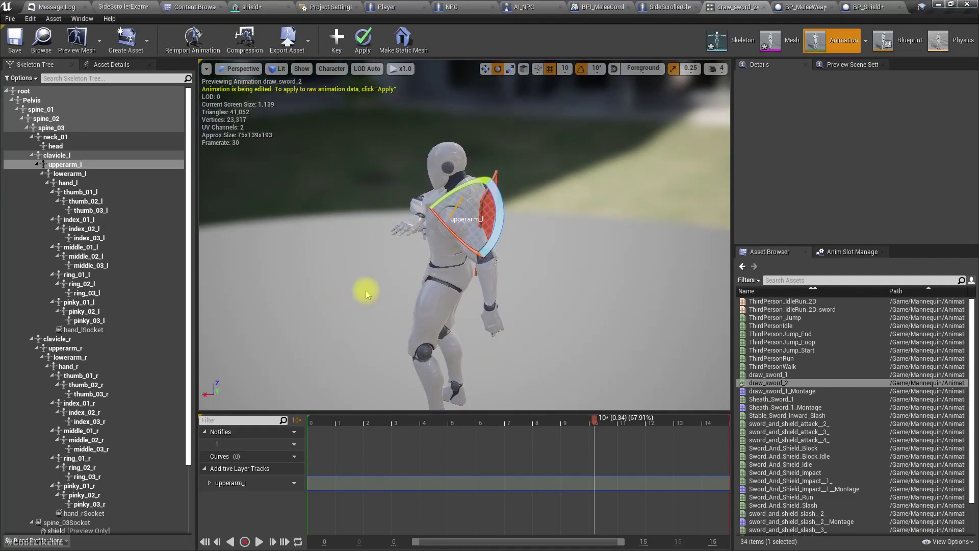
Step: Apply the upperarm_l rotation key in draw_sword_2 and play the animation briefly to preview the arm movement
right_drag(503, 295, 468, 302)
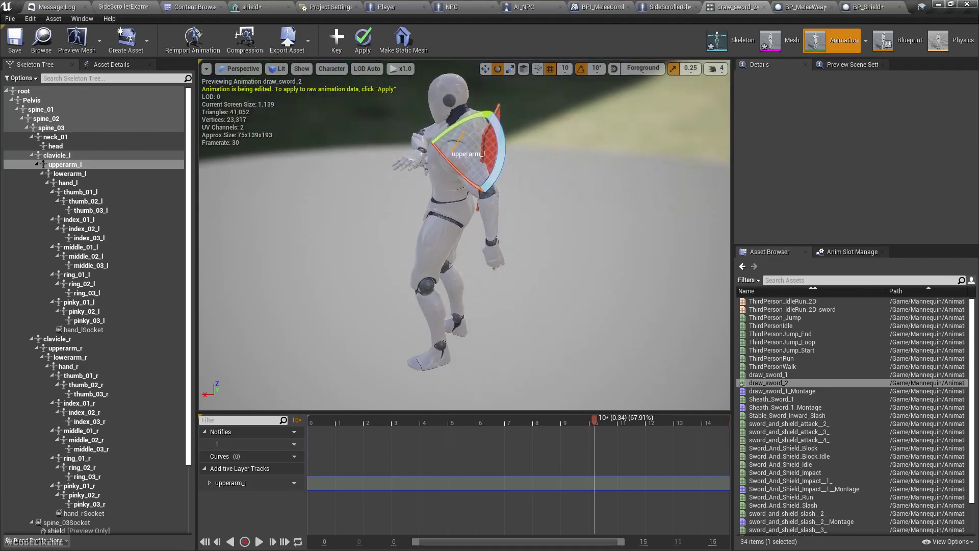
click(363, 40)
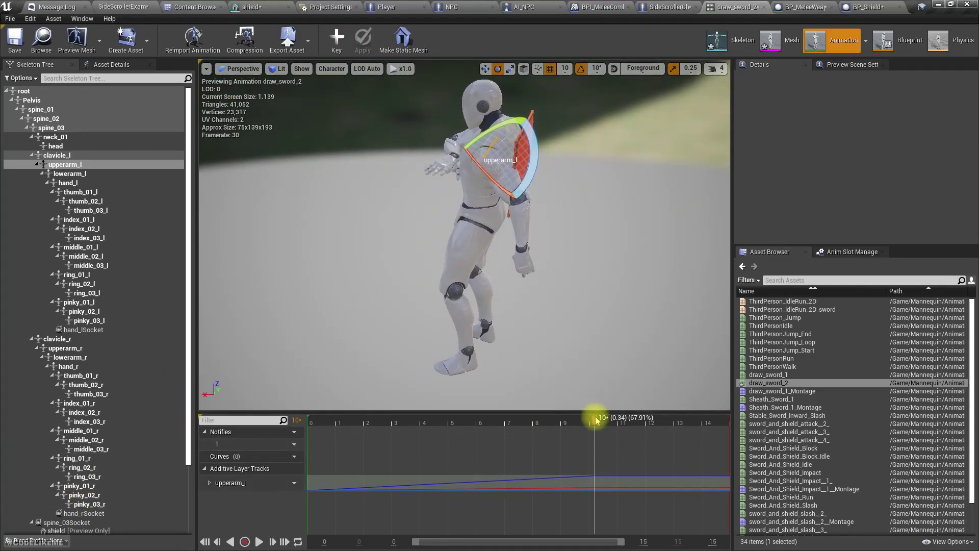
key(space)
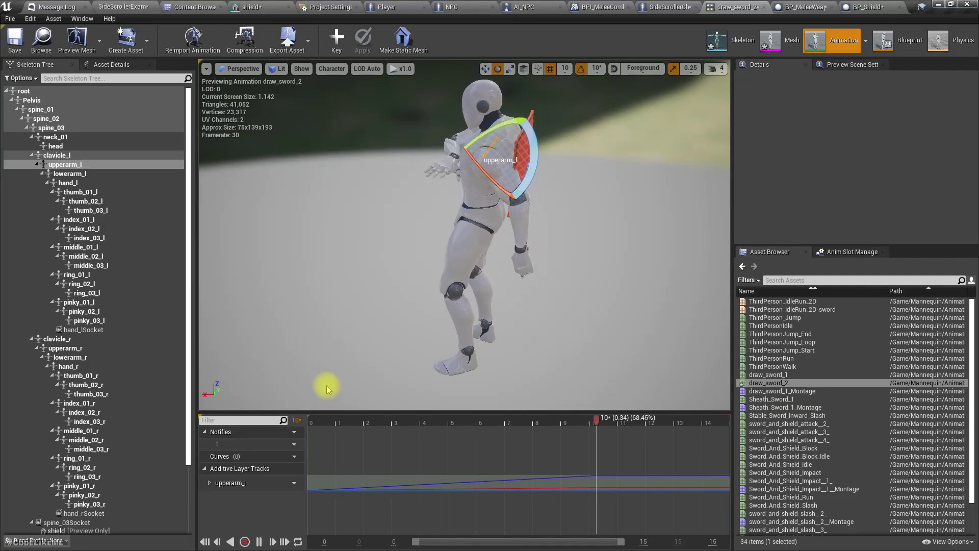
key(space)
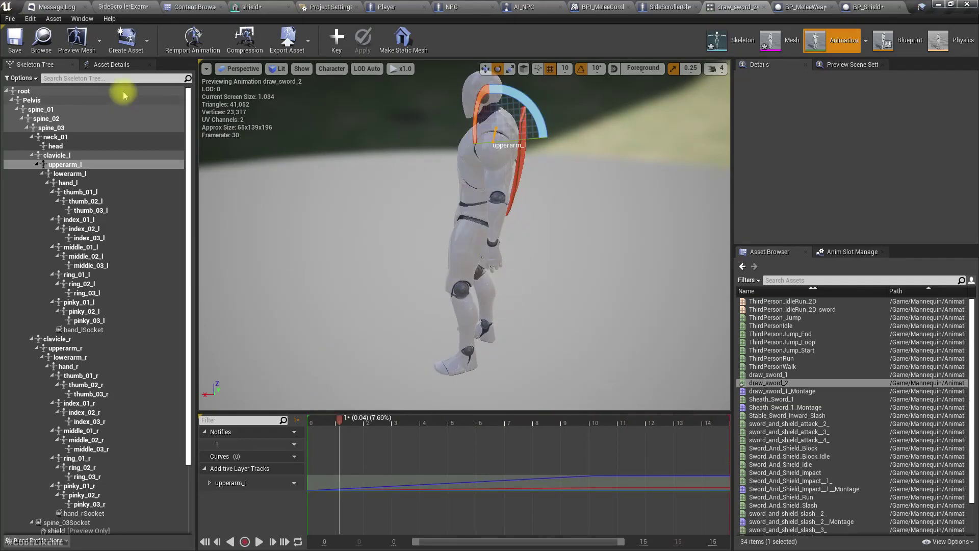
Step: Play the SideScroller level full screen and equip the sword and shield while moving the character
click(122, 7)
key(F11)
key(alt+p)
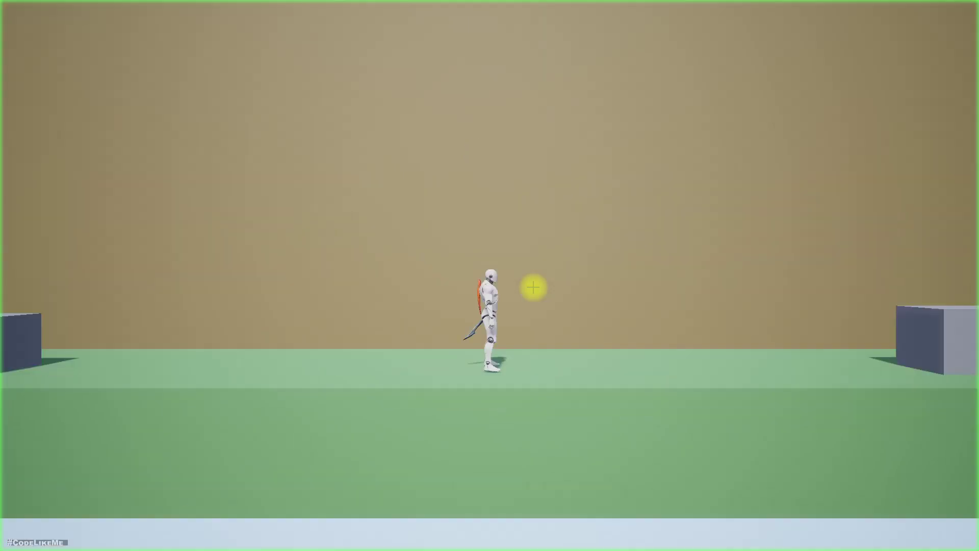
click(343, 301)
key(d)
key(a)
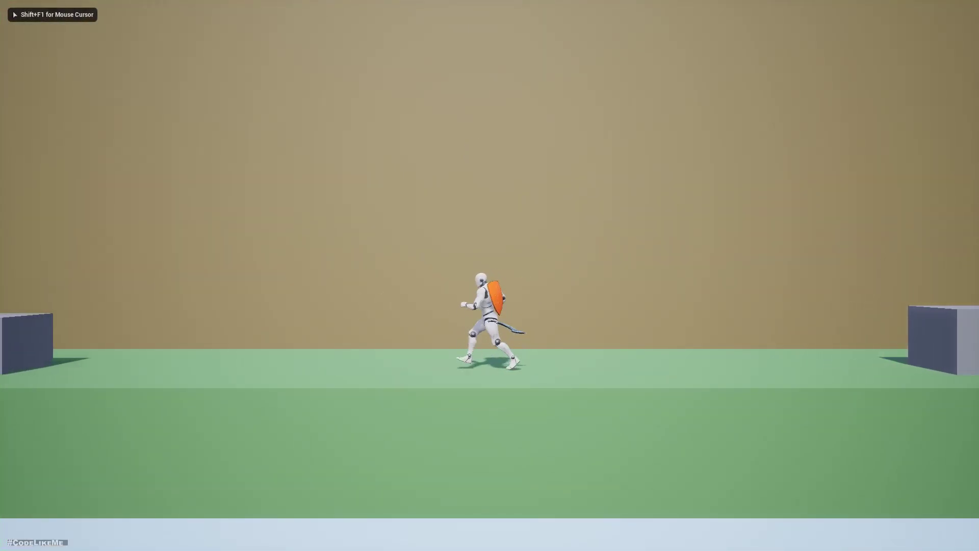
key(e)
key(space)
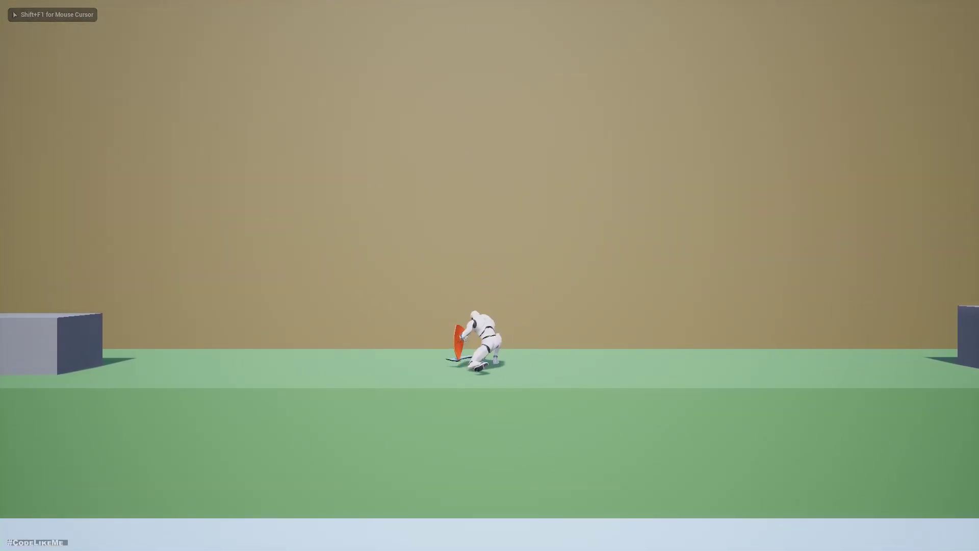
Step: Run both ways and jump with the equipped shield to check how it sits on the left arm, and end the play session
key(a)
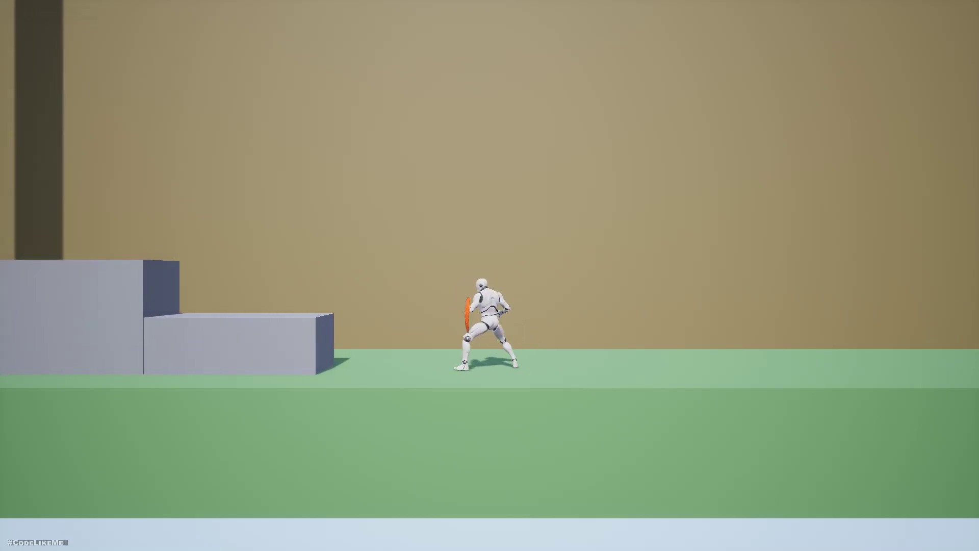
key(d)
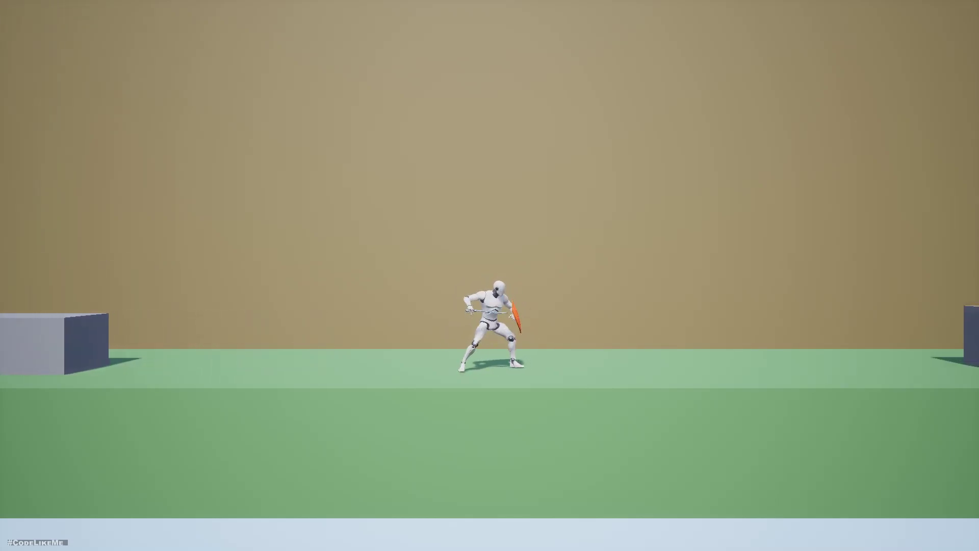
key(a)
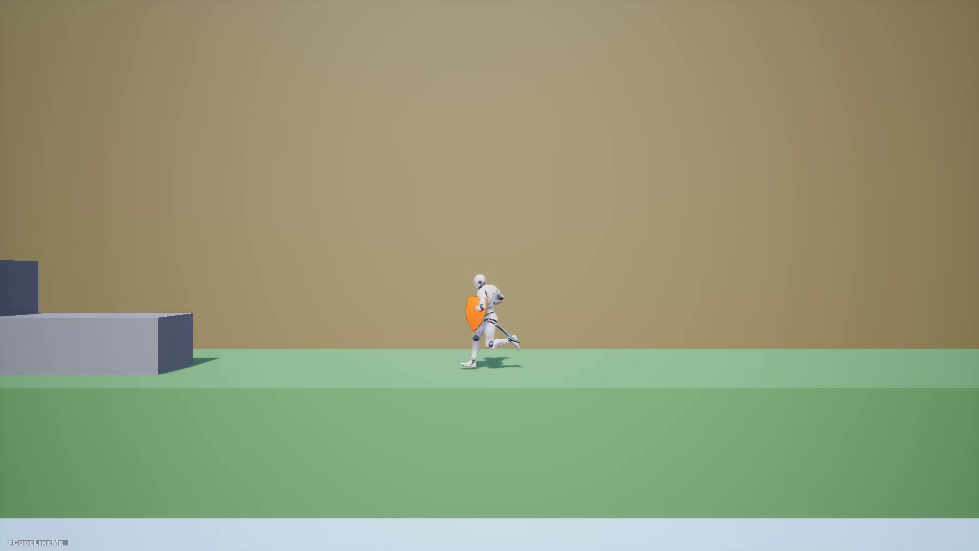
key(a)
key(space)
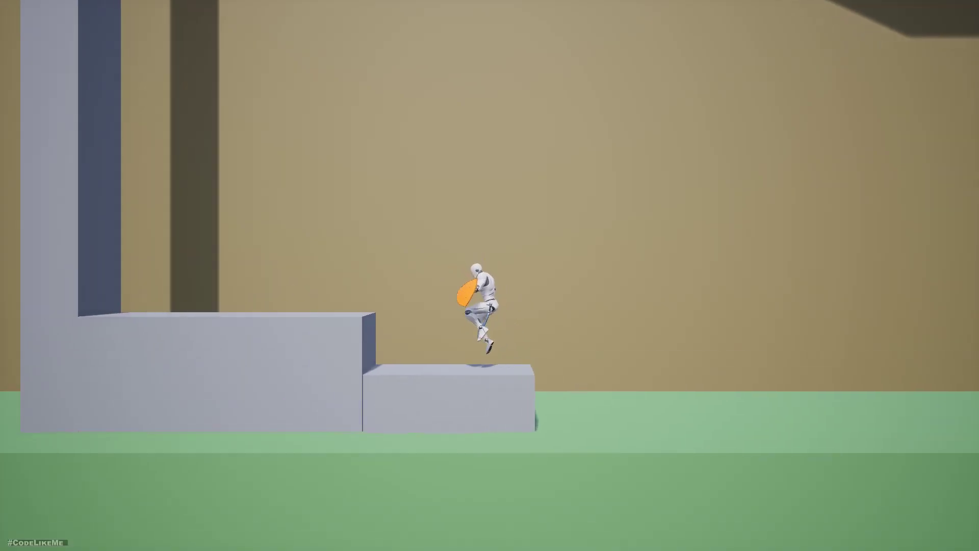
key(d)
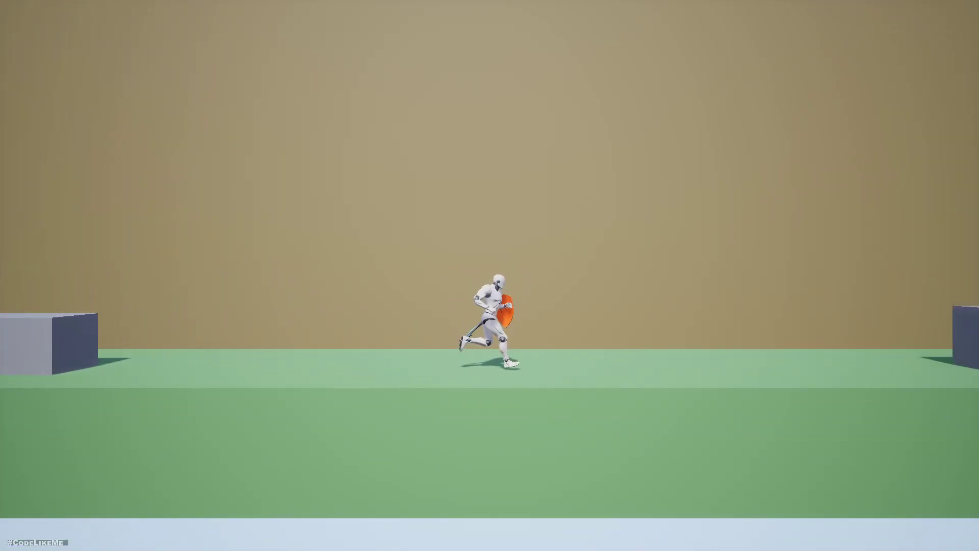
key(a)
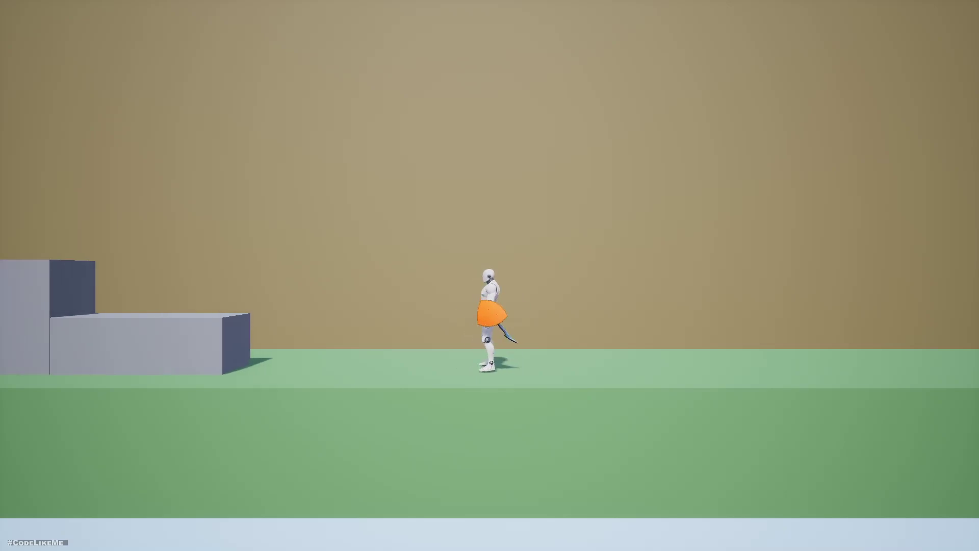
key(Escape)
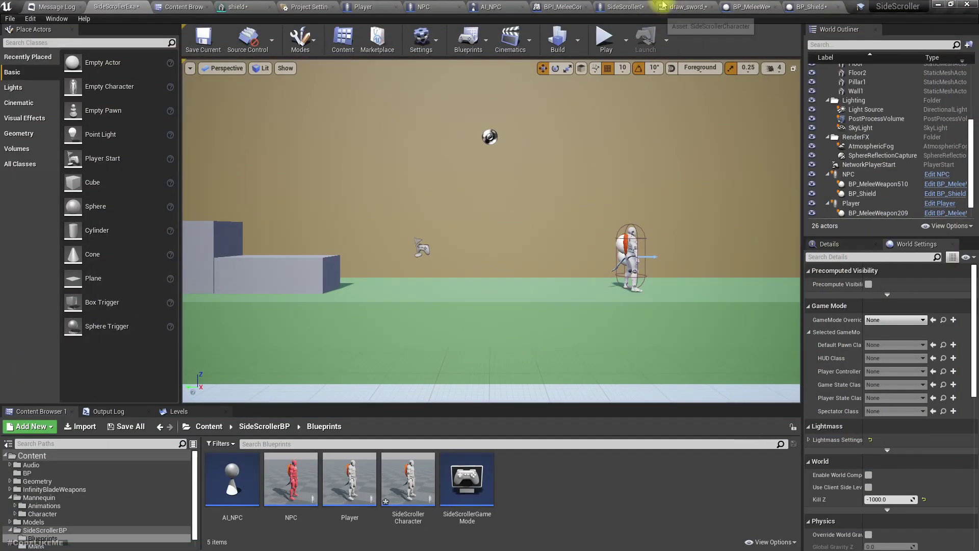
Step: Open the Sword_And_Shield_Run animation and attach the shield mesh to hand_lSocket as a preview asset
click(716, 10)
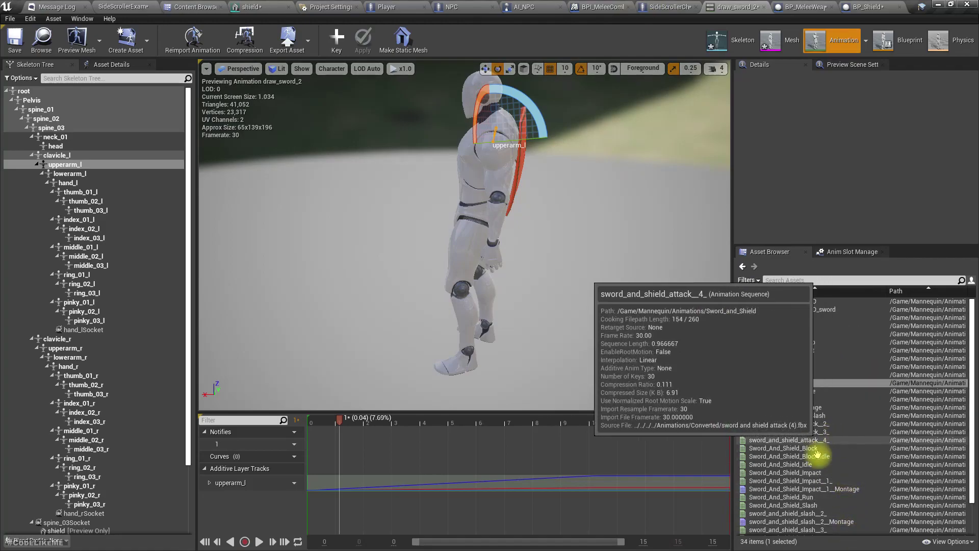
click(818, 497)
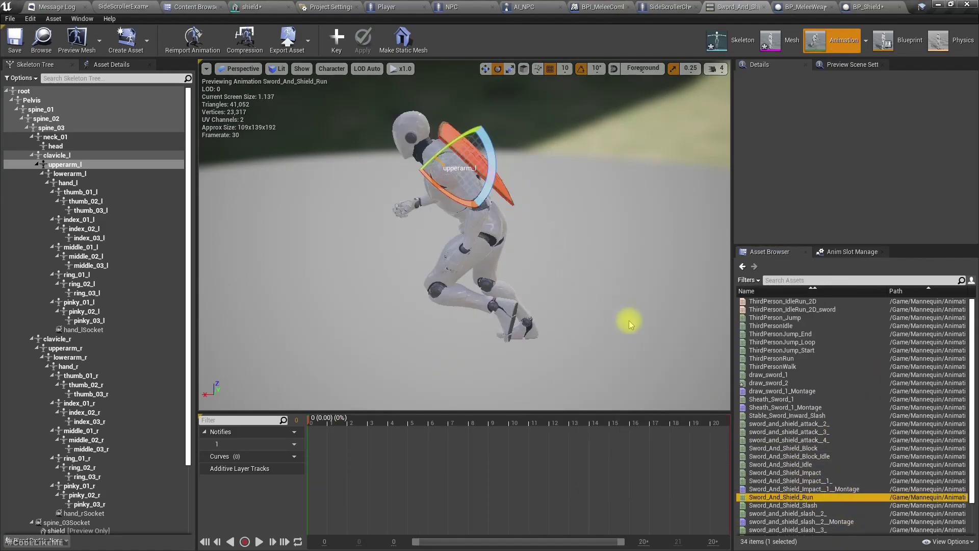
right_click(95, 331)
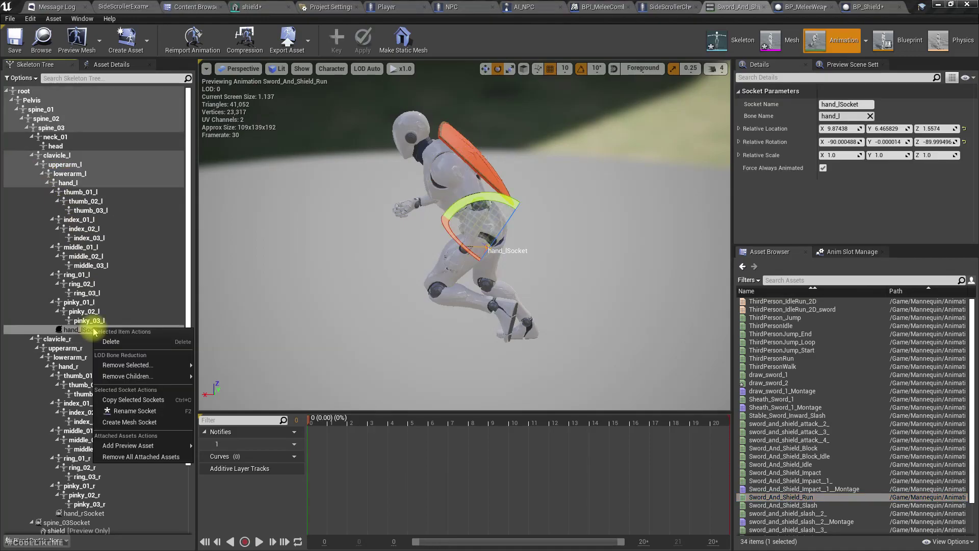
mouse_move(137, 446)
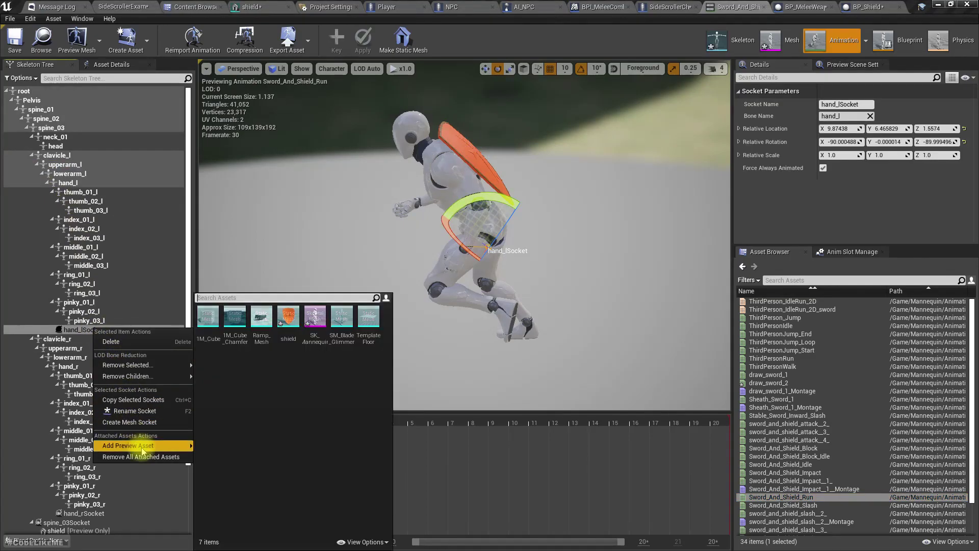
click(288, 319)
Step: At about frame 4 of the run, move hand_lSocket to a relative Z location of about -2.16 to reposition the shield
right_drag(441, 360, 397, 403)
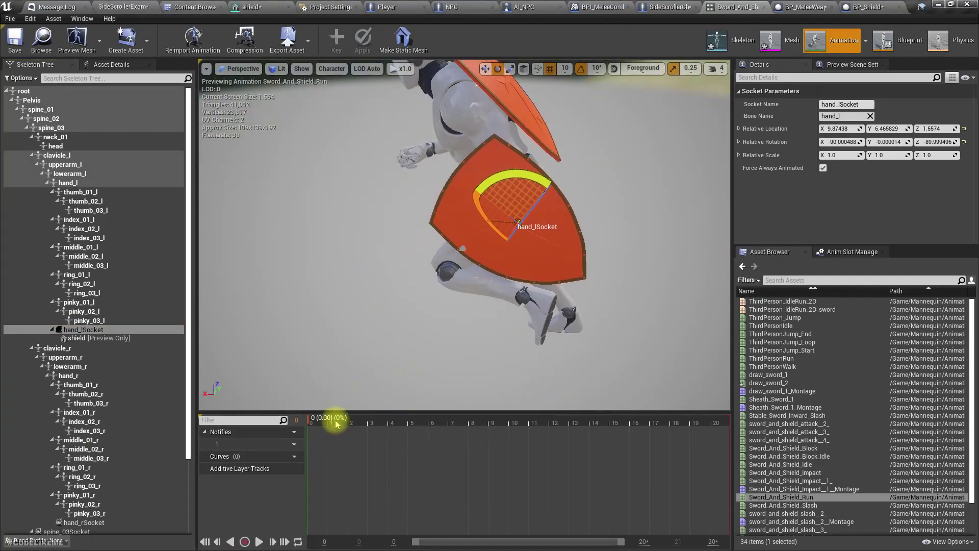
drag(326, 422, 401, 422)
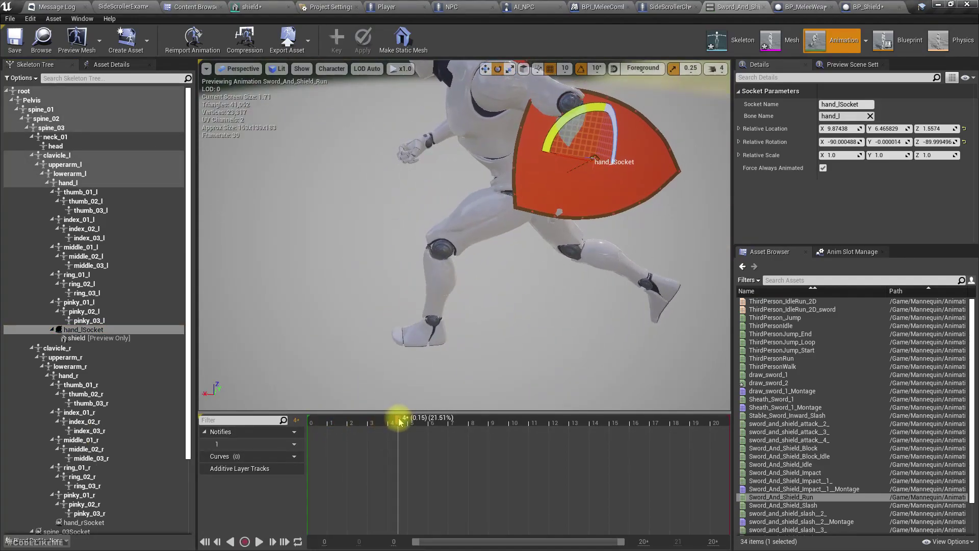
right_drag(445, 371, 612, 169)
drag(442, 177, 423, 212)
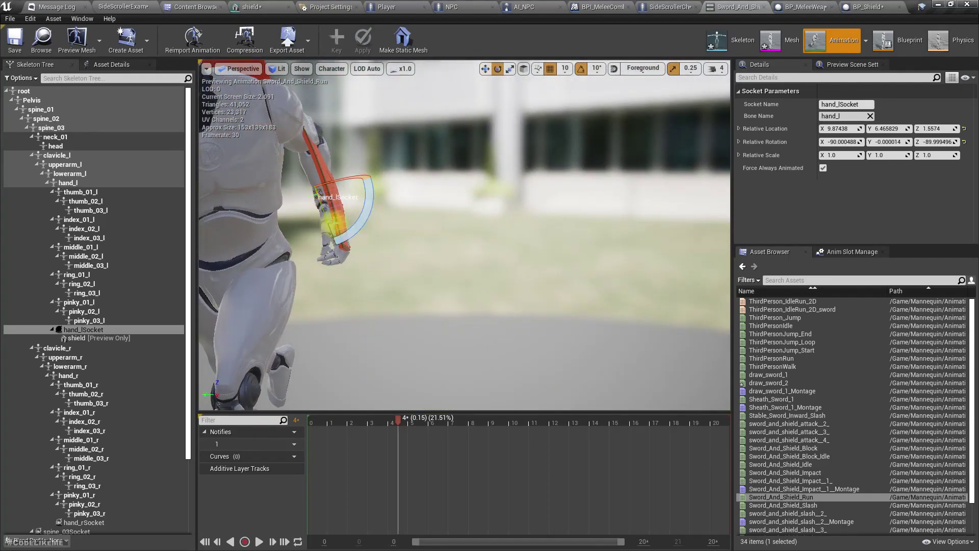
key(e)
alt+drag(339, 219, 459, 259)
drag(396, 271, 470, 285)
Step: Turn off rotation snapping and rotate hand_lSocket to a relative Y rotation of about 6.23°
drag(360, 283, 373, 275)
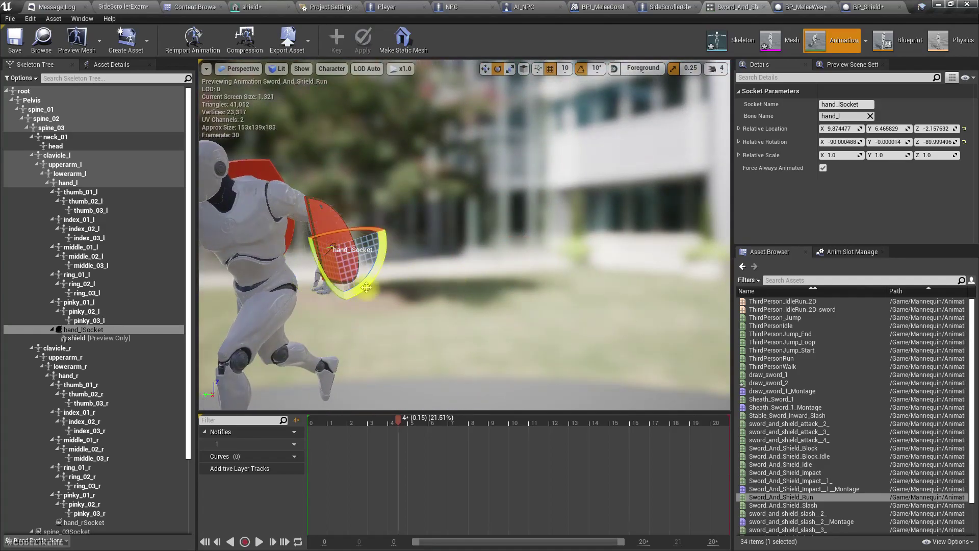
click(580, 69)
mouse_move(370, 294)
mouse_down()
mouse_move(339, 323)
mouse_move(388, 291)
mouse_up()
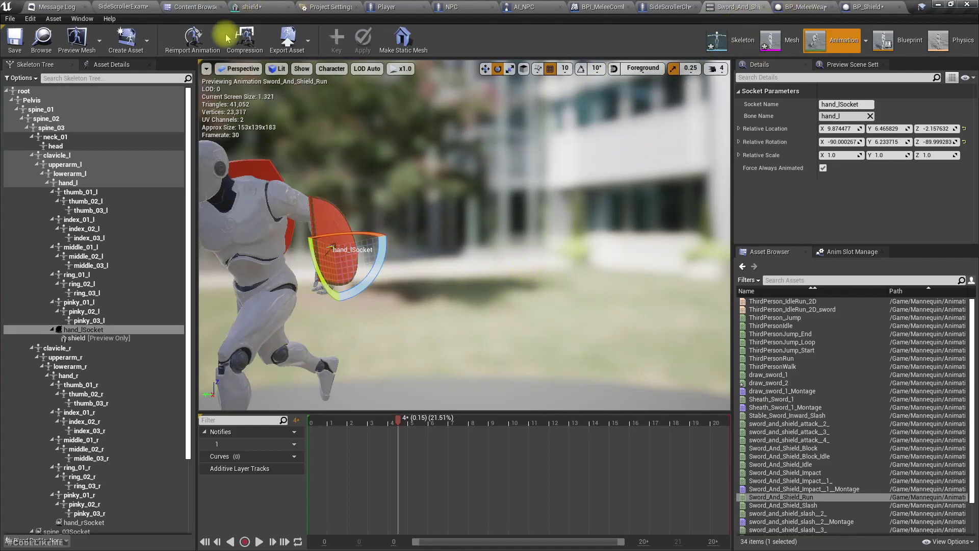
Step: Play the level again to check the adjusted shield while running and attacking, including in full screen, and stop the session
click(122, 6)
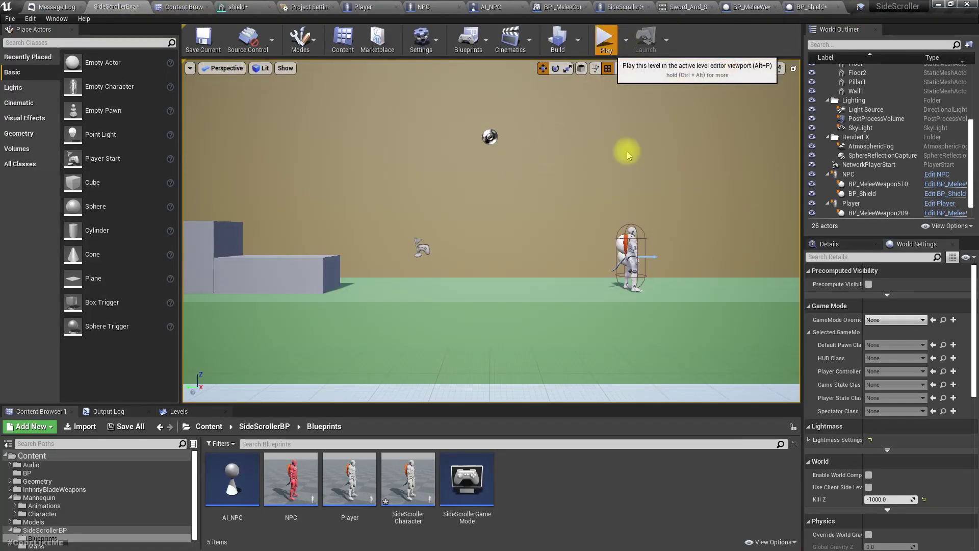
click(619, 32)
key(d)
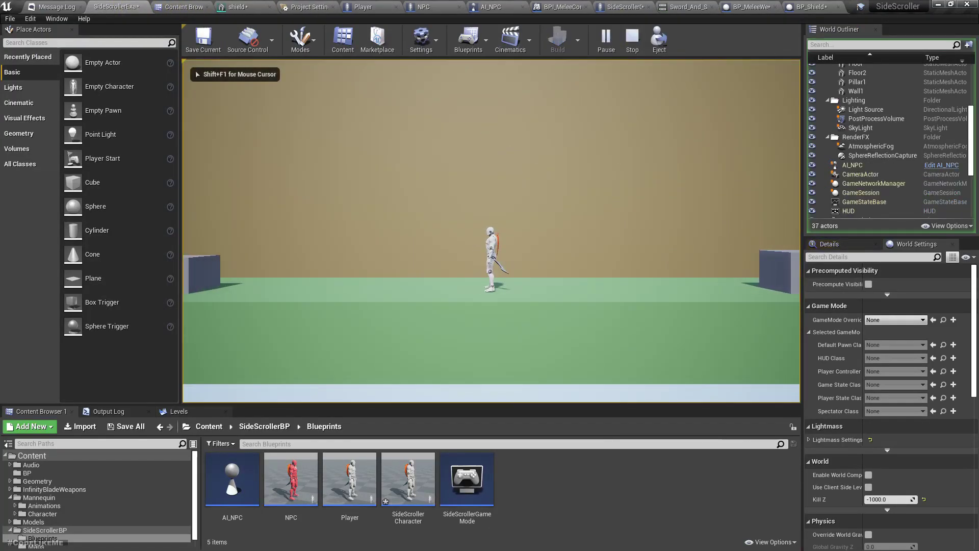
key(a)
key(a)
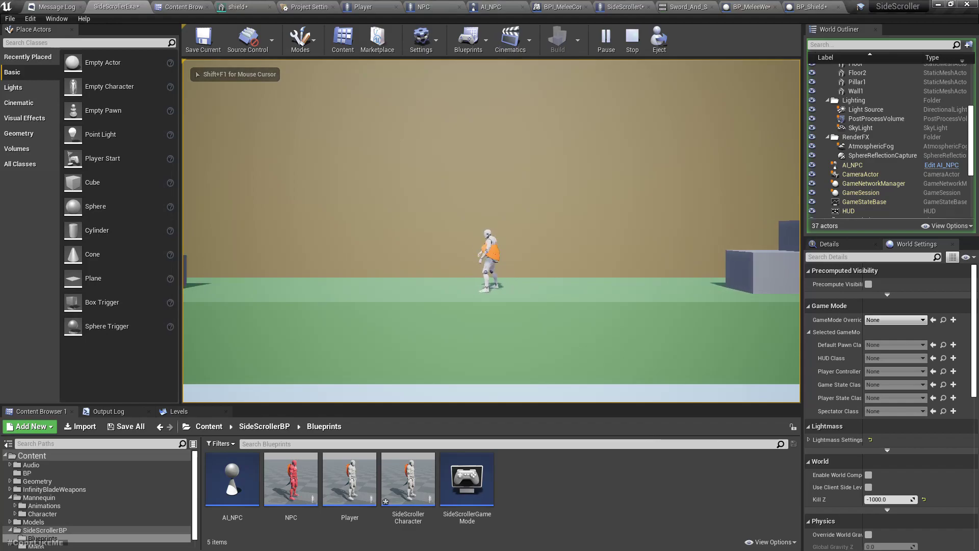
key(d)
key(a)
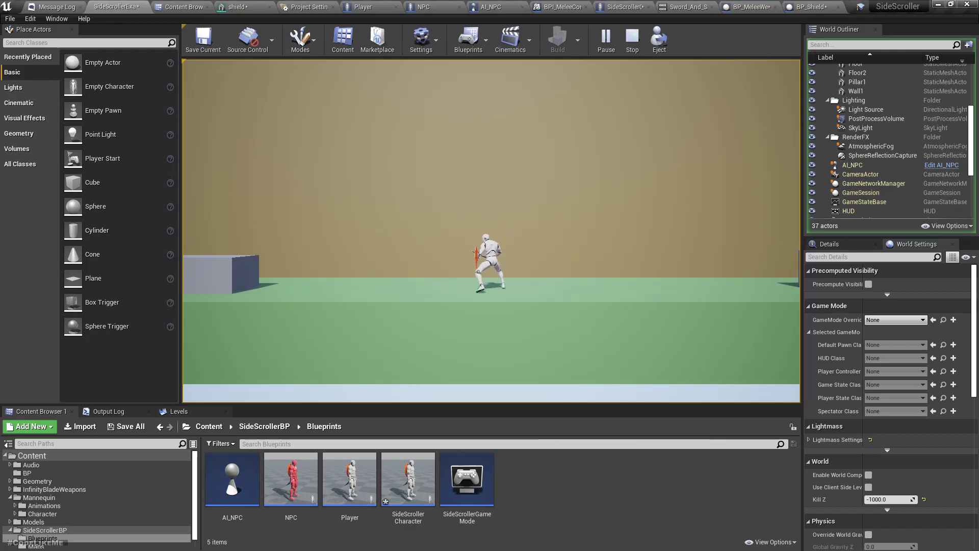
key(F11)
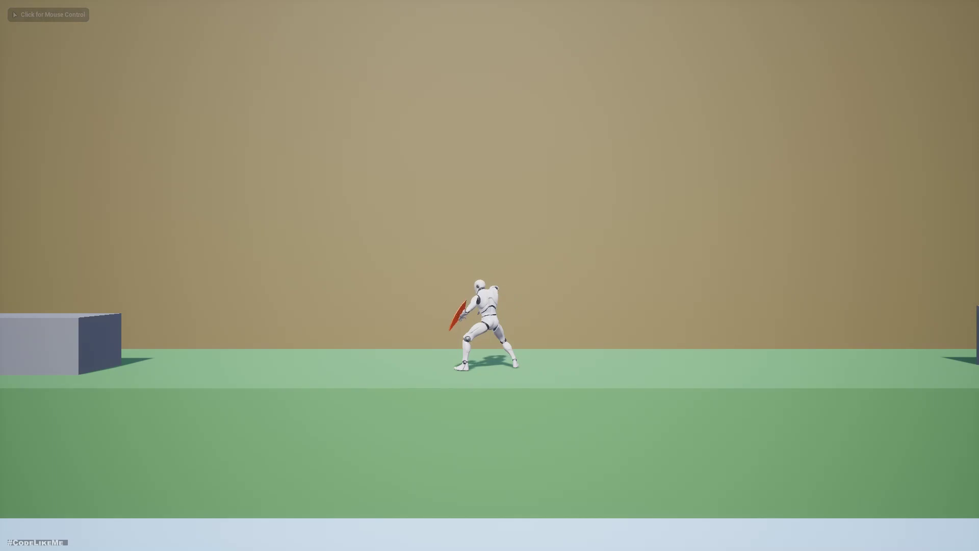
key(Escape)
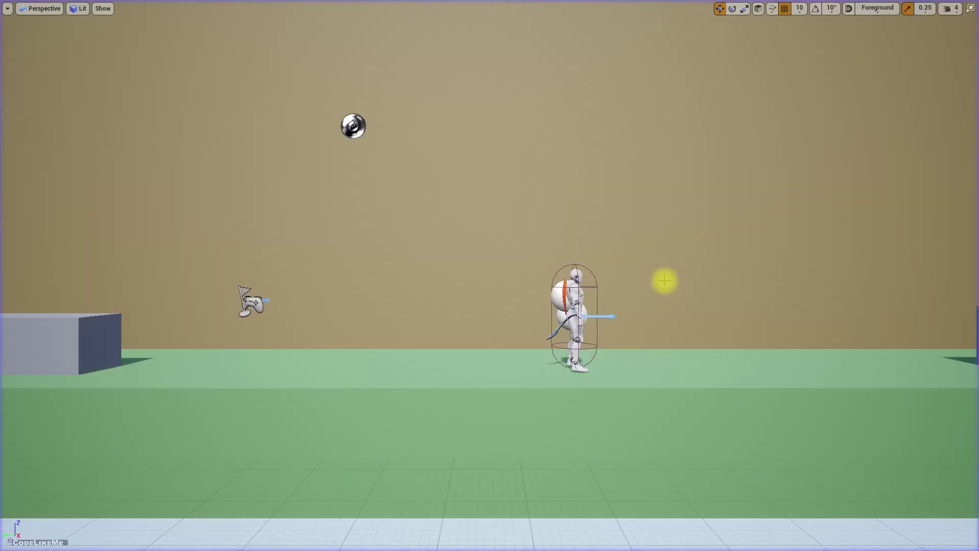
key(F11)
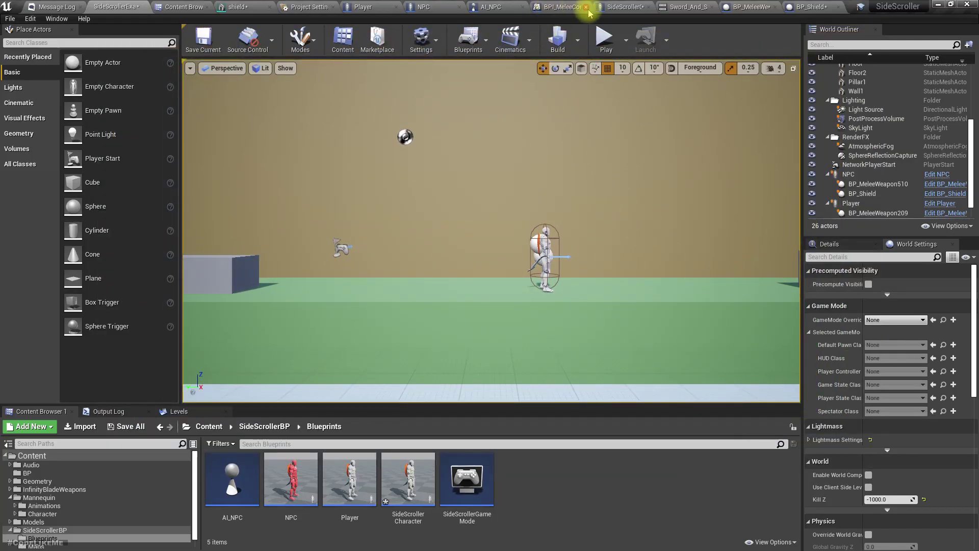
Step: Examine the weapon and shield attachment nodes in SideScrollerCharacter's Equip Wapon M macro
click(637, 6)
scroll(538, 255, down, 5)
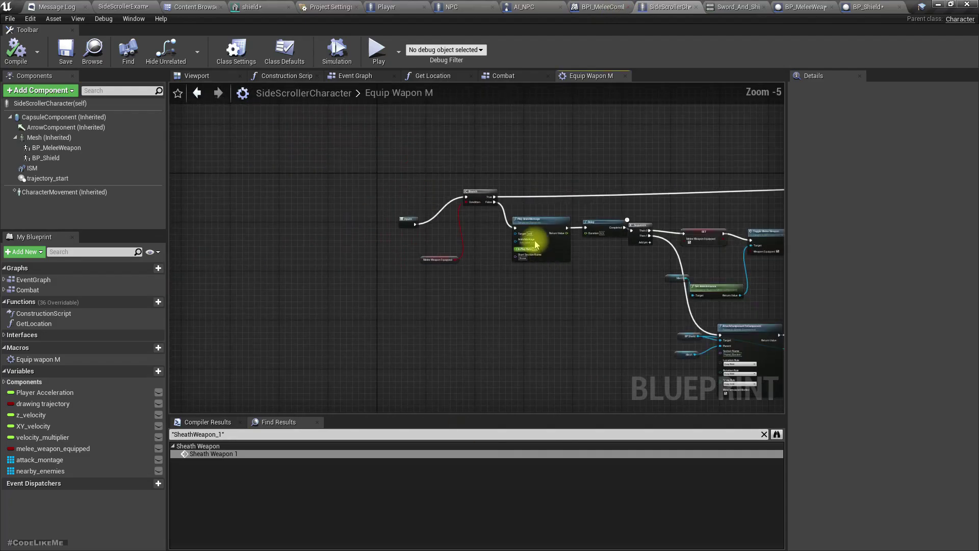
right_drag(499, 147, 371, 142)
right_drag(441, 161, 406, 156)
right_drag(499, 134, 500, 108)
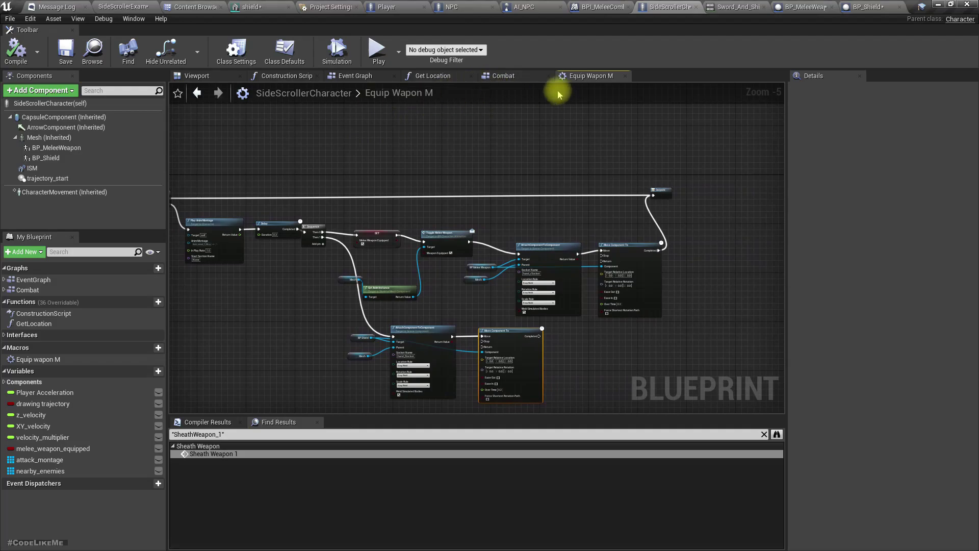
Step: Open the collapsed Sheath Weapon graph inside the Combat graph and examine its weapon attach and move nodes
click(505, 76)
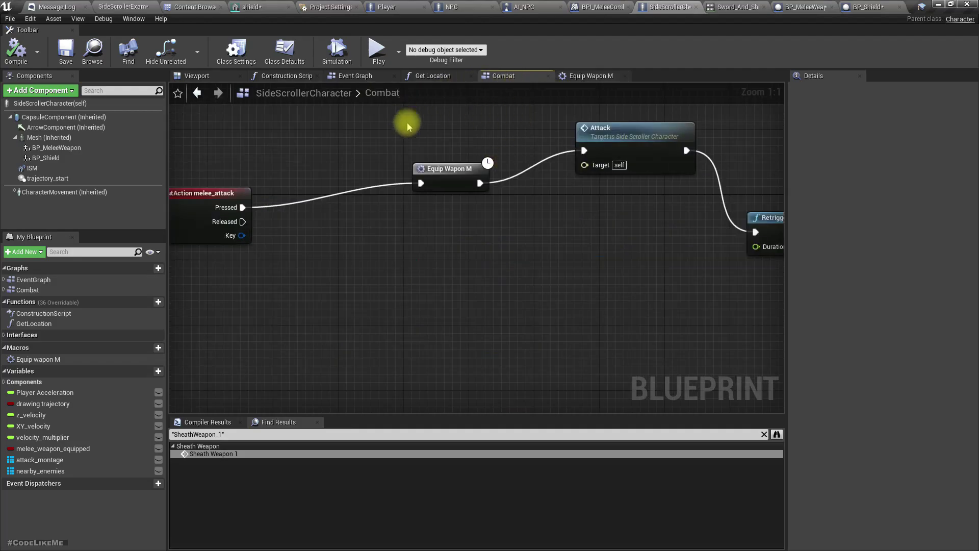
scroll(449, 168, down, 4)
right_drag(340, 372, 384, 265)
scroll(384, 265, up, 4)
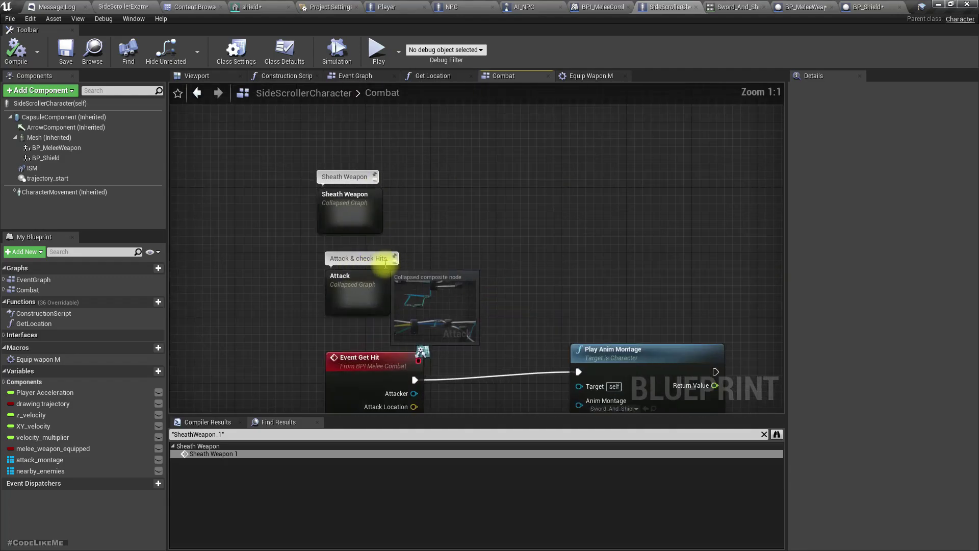
double_click(350, 207)
scroll(387, 247, up, 3)
right_drag(442, 374, 295, 296)
scroll(295, 295, down, 2)
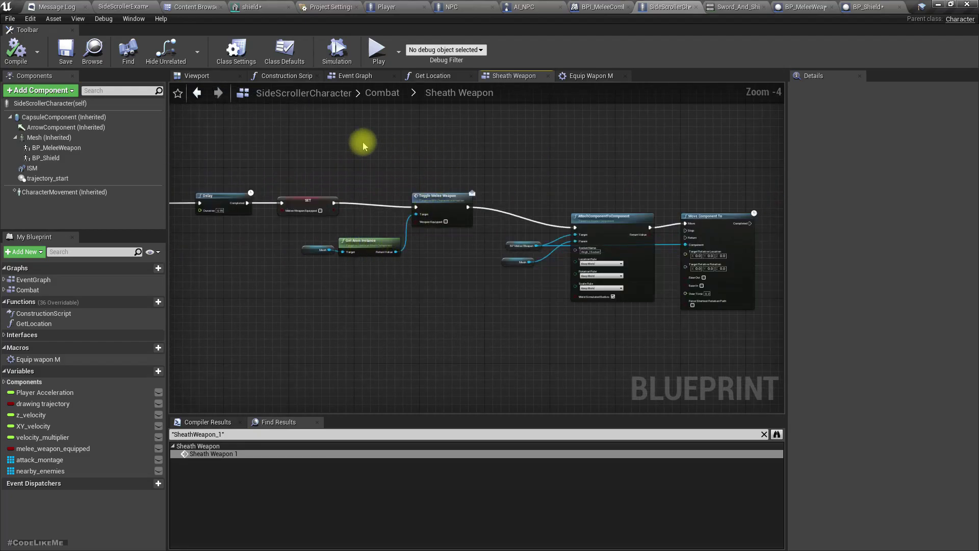
Step: Shift the nodes after the Delay farther along and insert a Sequence node between the Delay and the Melee Weapon Equipped setter
drag(545, 272, 721, 301)
drag(626, 234, 691, 235)
right_drag(424, 267, 539, 268)
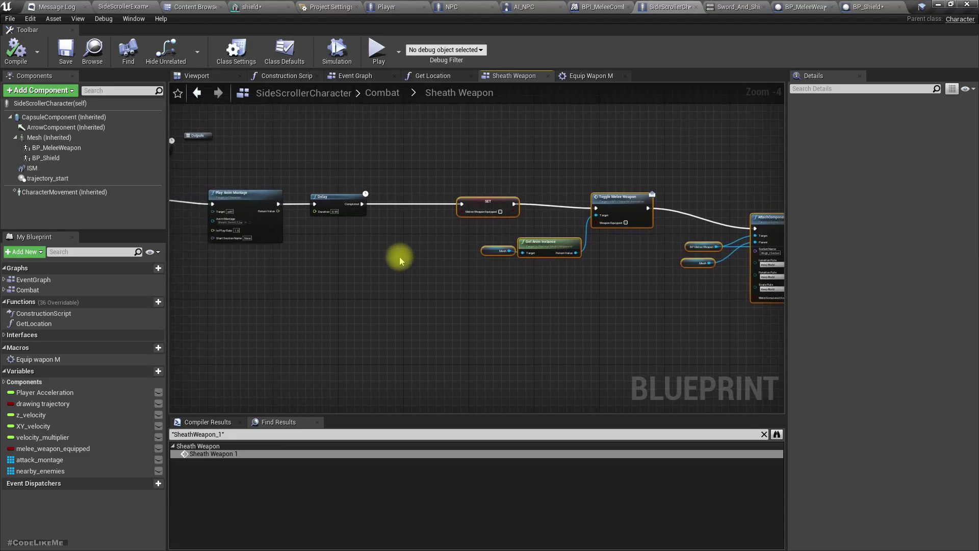
drag(363, 204, 393, 212)
text(drwu)
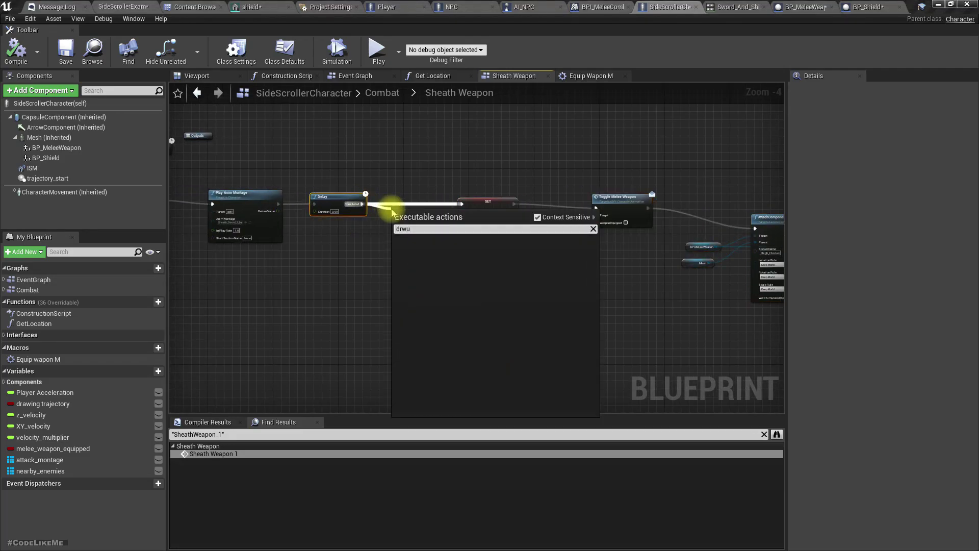
key(BackSpace)
key(BackSpace)
key(BackSpace)
key(BackSpace)
text(sequence)
key(Return)
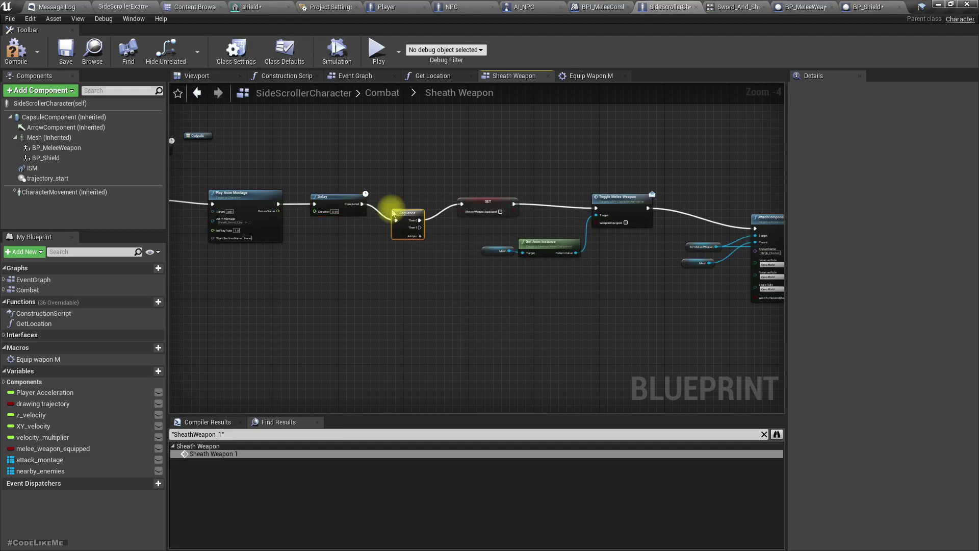
Step: Duplicate the AttachComponentToComponent and Move Component To nodes below the originals and connect the Sequence's Then 1 output to the copied attach node
right_drag(459, 262, 343, 233)
scroll(371, 224, up, 2)
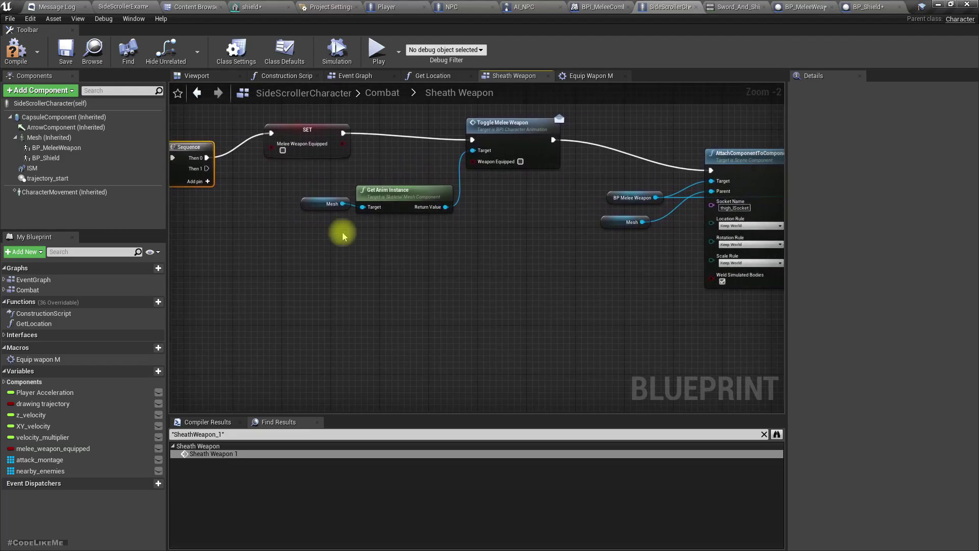
right_drag(426, 240, 173, 223)
drag(687, 306, 507, 183)
key(ctrl+c)
key(ctrl+v)
drag(742, 250, 442, 304)
right_drag(315, 267, 541, 262)
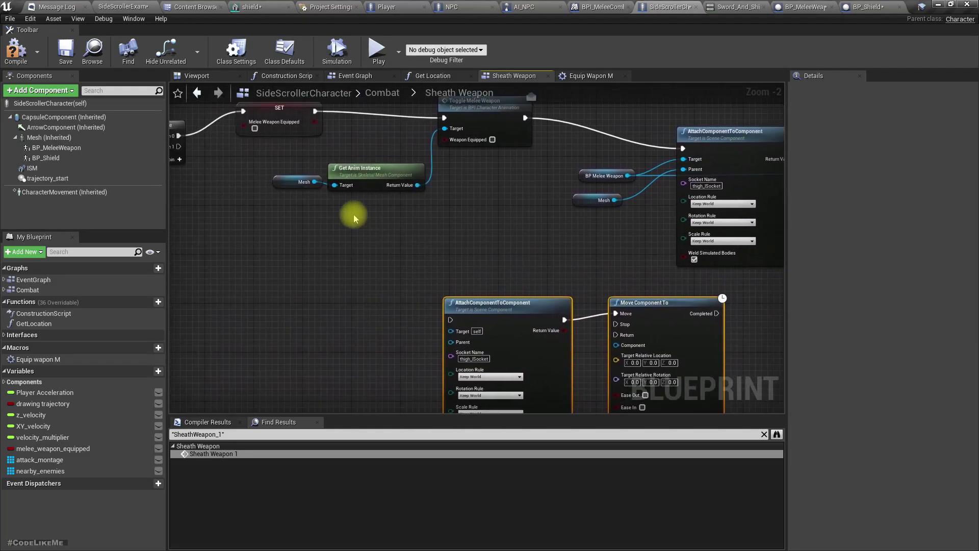
right_drag(227, 136, 309, 138)
drag(259, 146, 532, 320)
Step: Connect a copied Mesh reference to the new attach node's Parent, and a BP_Shield reference to its Target and the new move node's Component
click(677, 200)
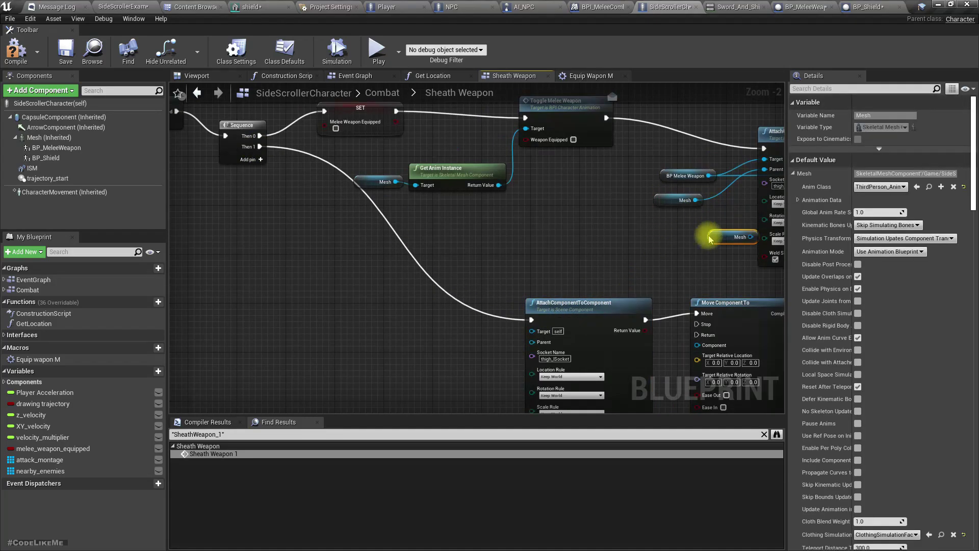
drag(711, 237, 417, 348)
right_drag(446, 359, 408, 267)
drag(418, 264, 434, 275)
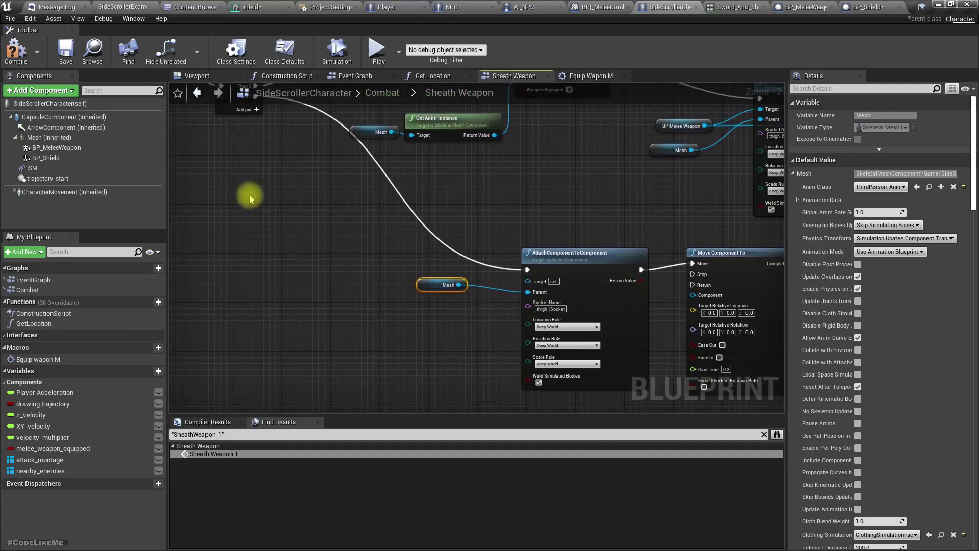
drag(33, 158, 457, 305)
drag(532, 292, 693, 295)
Step: Copy the back socket's name from the skeleton, set the shield attach node's Socket Name to spine_03Socket, and compile the blueprint
right_drag(661, 326, 363, 341)
scroll(240, 362, up, 2)
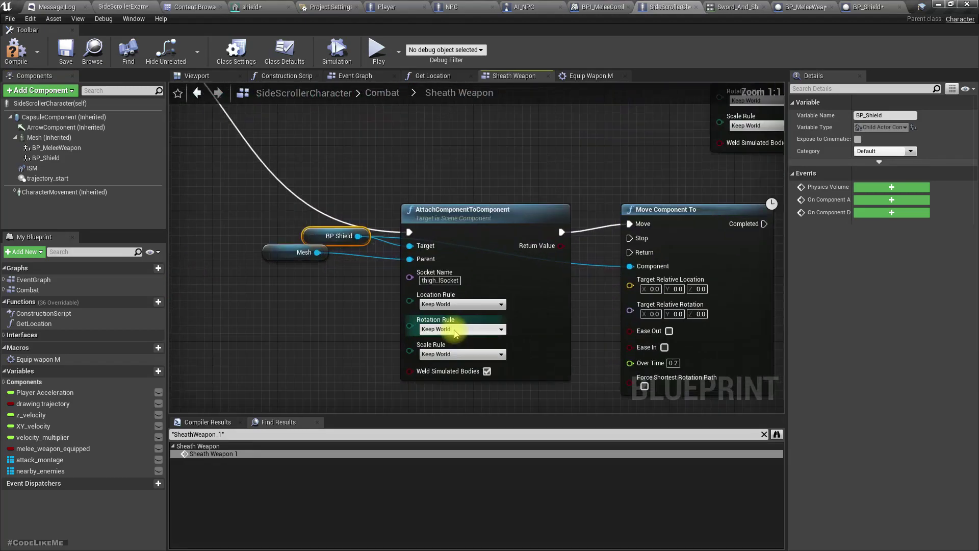
right_drag(335, 300, 305, 364)
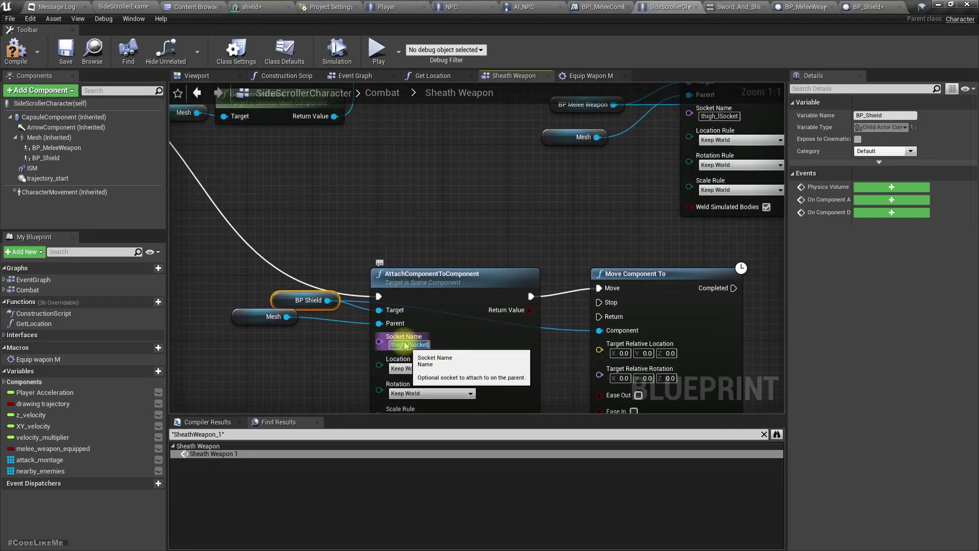
click(716, 6)
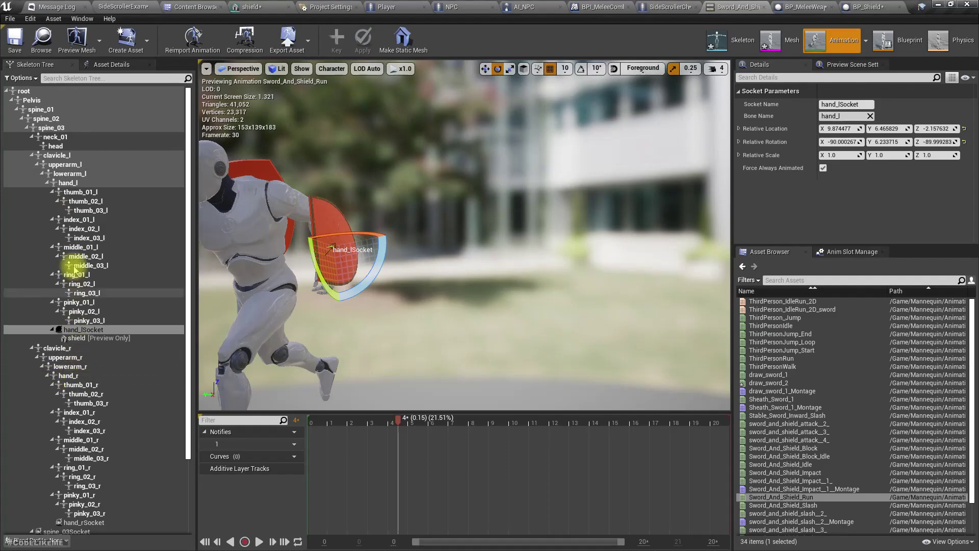
scroll(107, 360, down, 3)
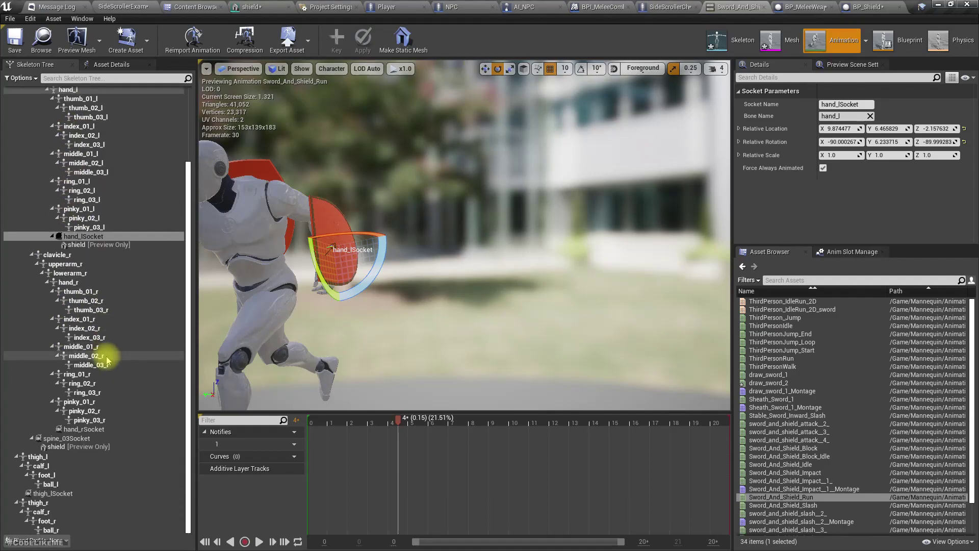
click(72, 439)
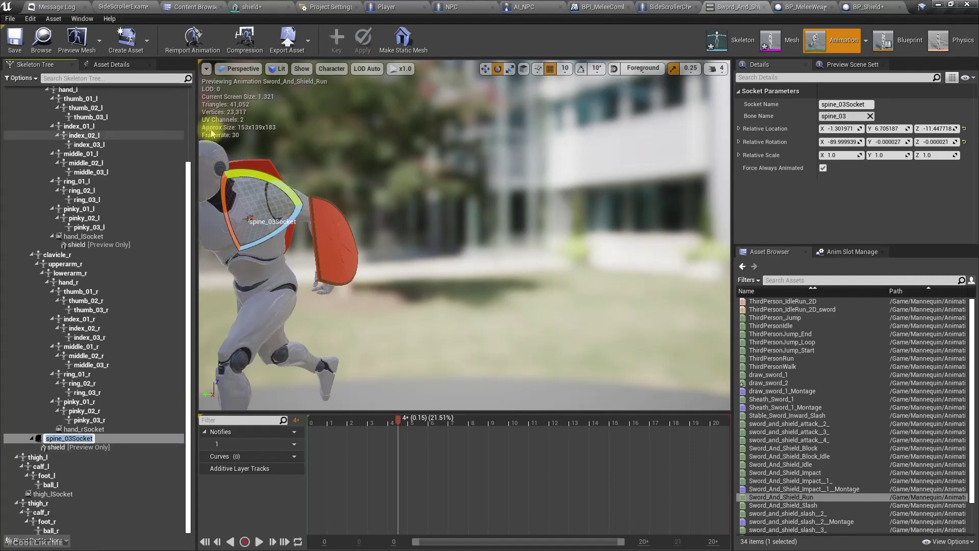
click(668, 7)
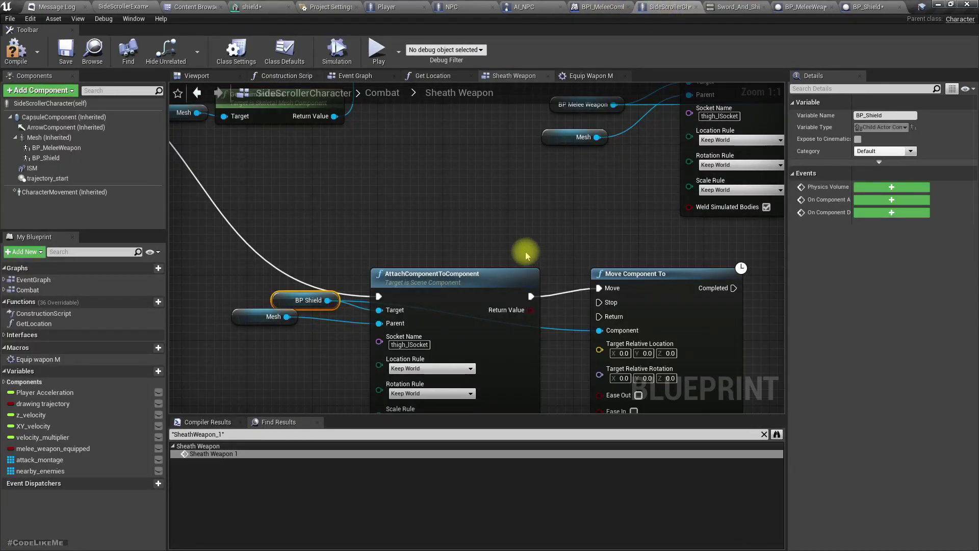
right_drag(525, 252, 543, 146)
click(429, 239)
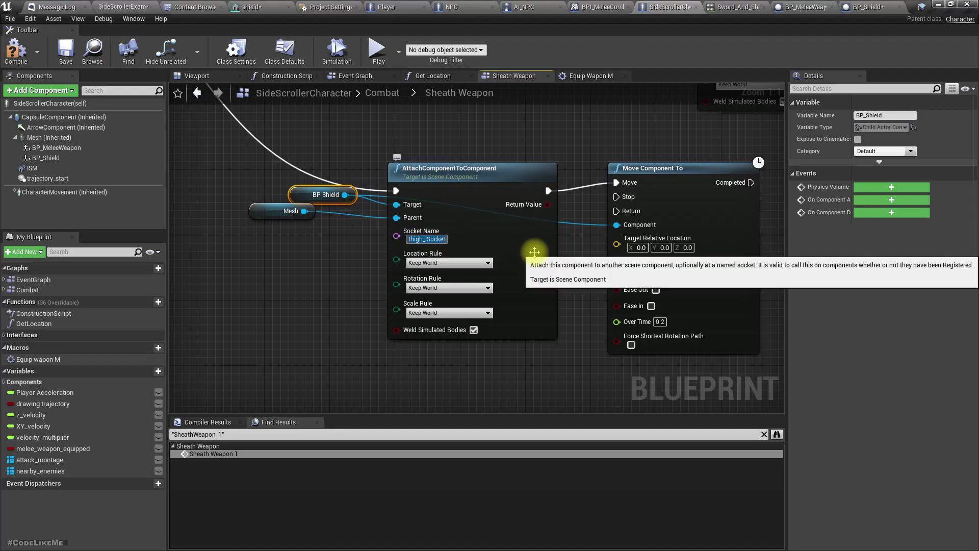
click(15, 51)
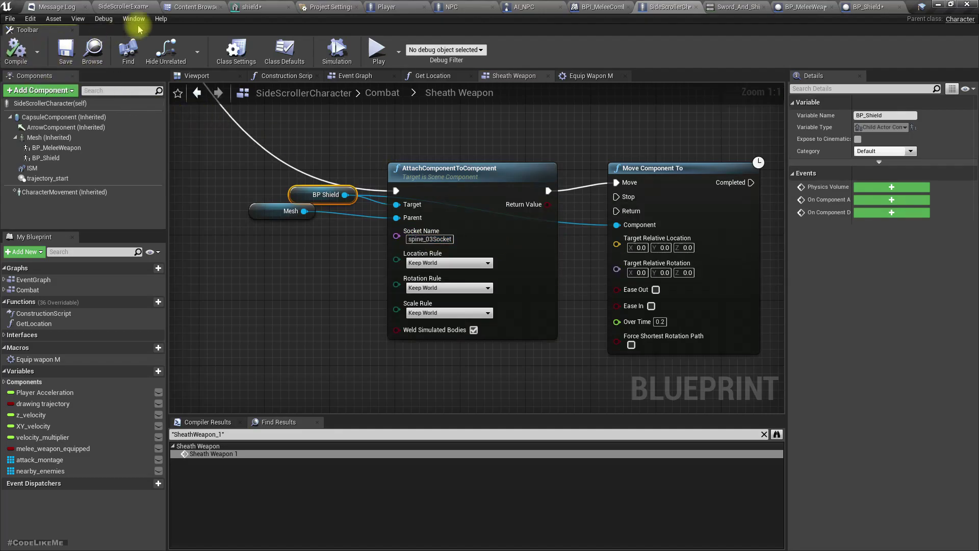
Step: Play the level in full screen, equipping and sheathing while running both ways to check the shield's return to the back, and stop the session
click(125, 7)
key(F11)
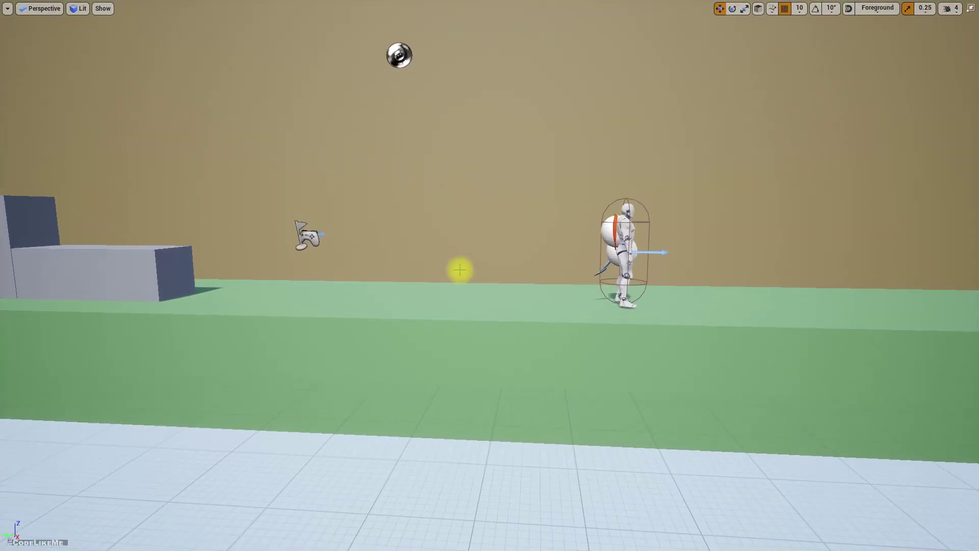
key(alt+p)
click(459, 269)
key(d)
key(a)
key(e)
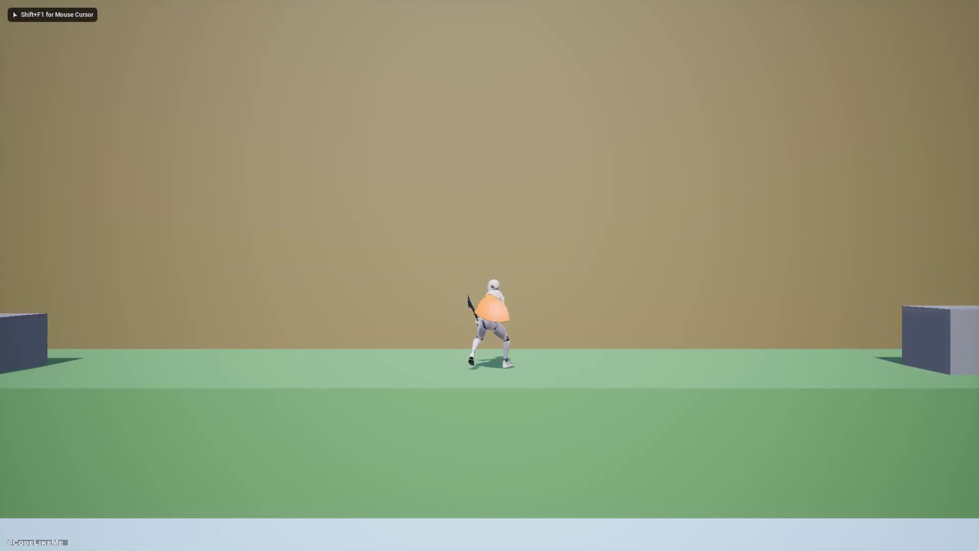
key(d)
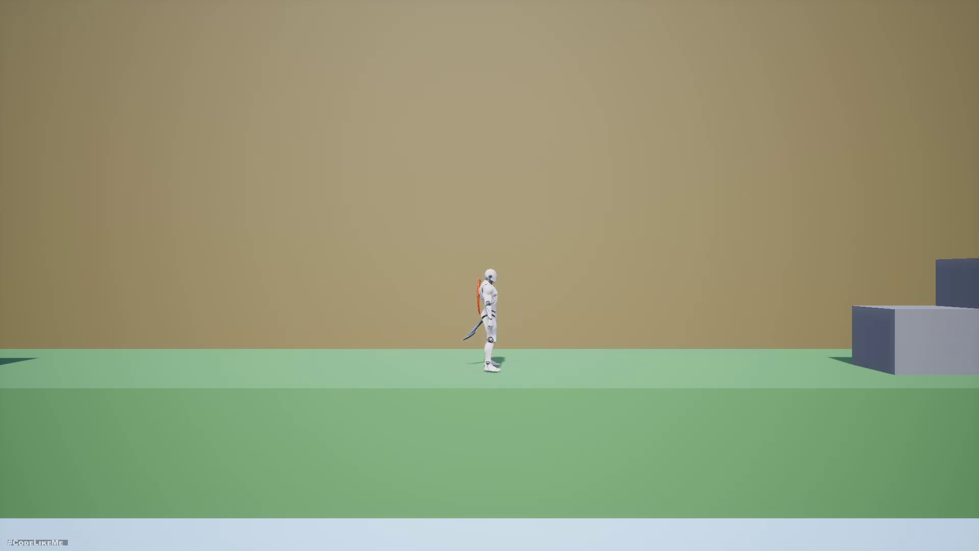
key(d)
key(a)
key(e)
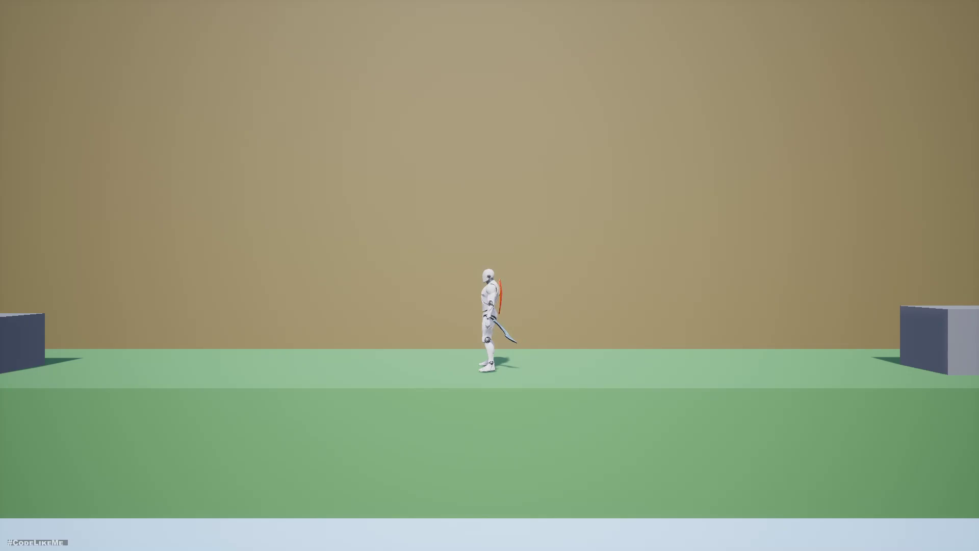
key(d)
key(d)
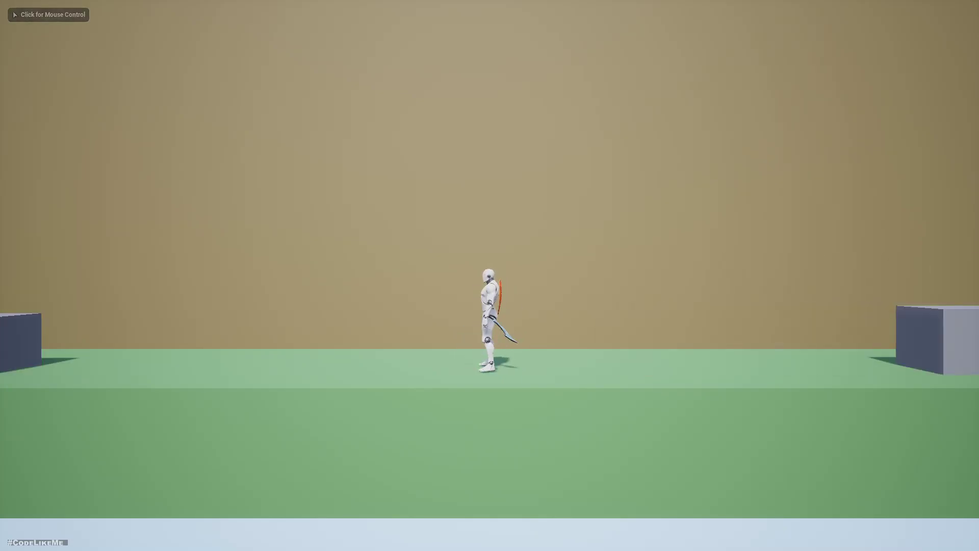
key(a)
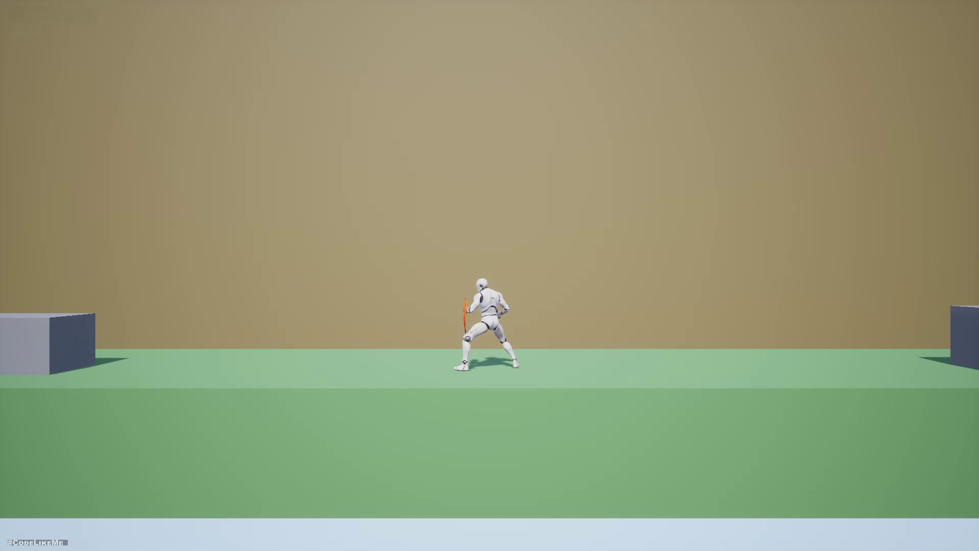
key(e)
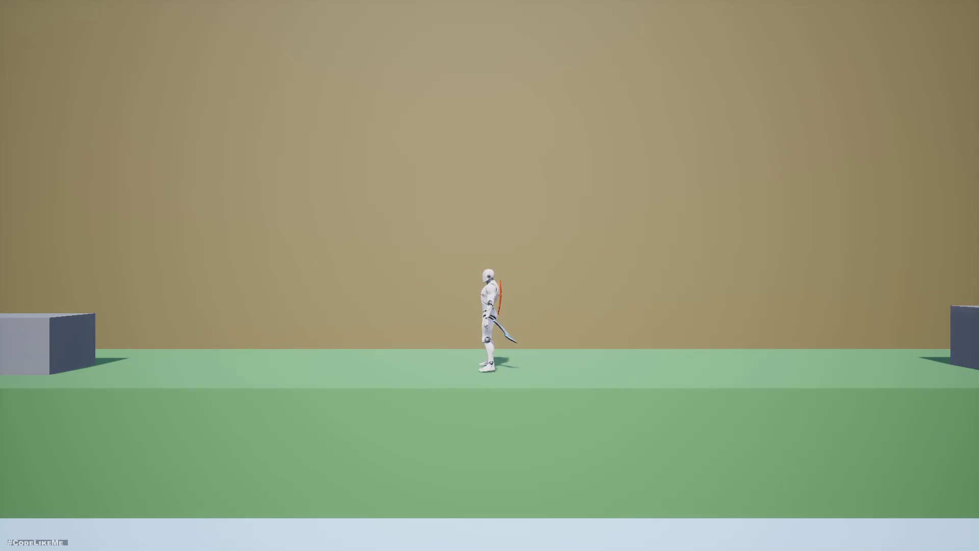
key(F11)
key(Escape)
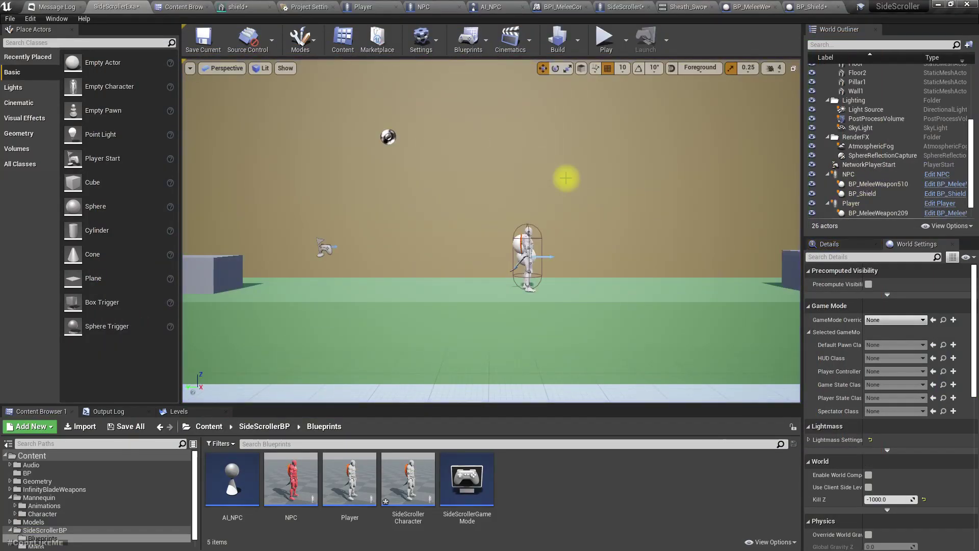
mouse_move(624, 265)
right_down()
mouse_move(724, 265)
mouse_move(617, 268)
right_up()
key(d)
key(w)
key(d)
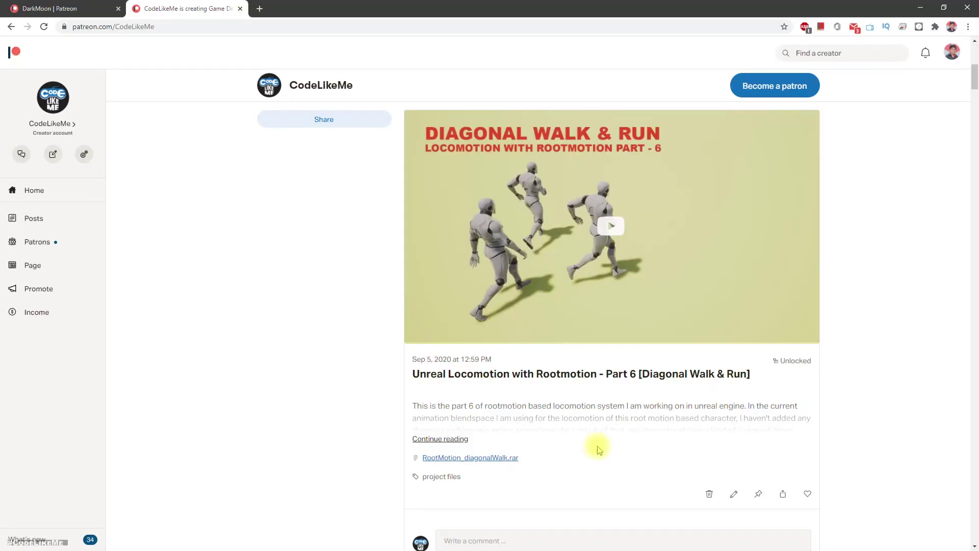
Step: Browse the project file posts on the CodeLikeMe Patreon page in the browser, and switch away from the browser
scroll(538, 442, down, 11)
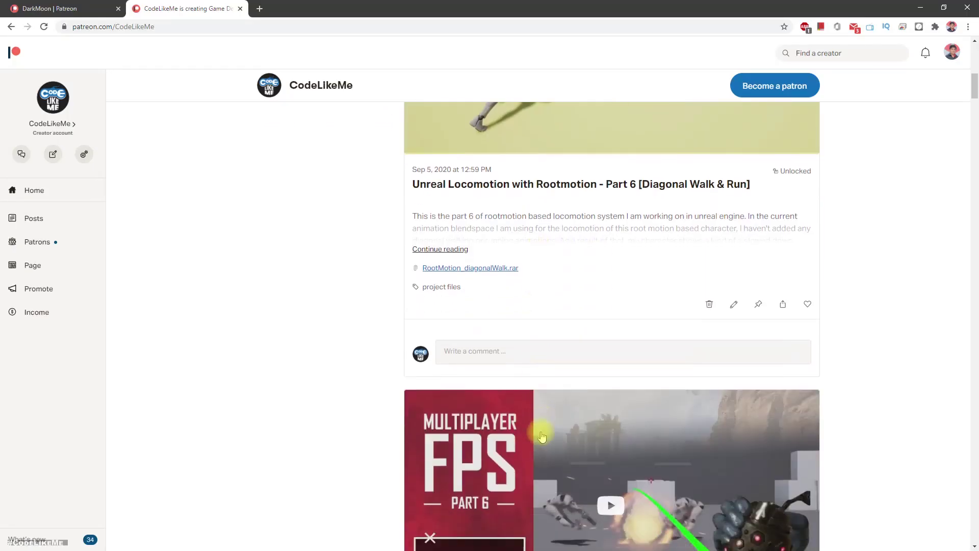
scroll(510, 413, down, 4)
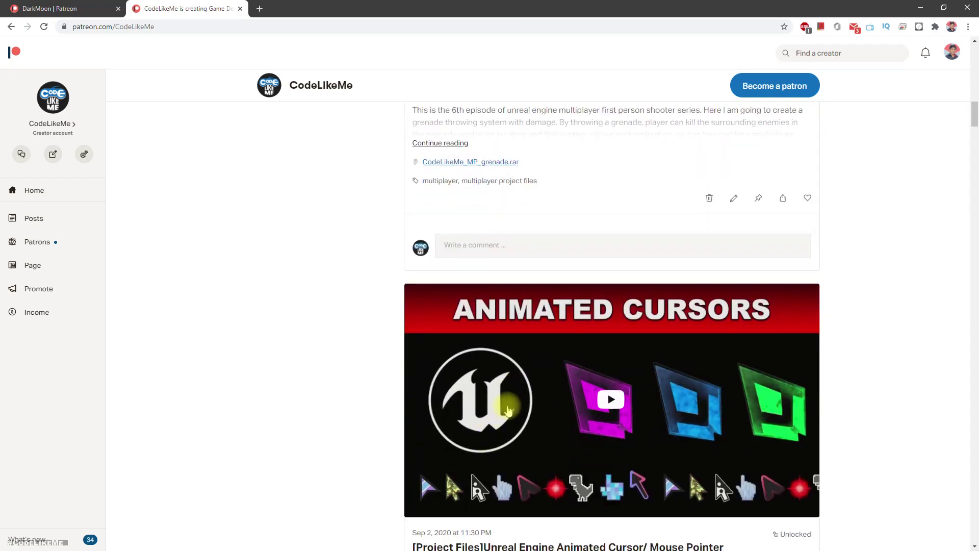
scroll(516, 408, down, 18)
scroll(523, 404, down, 20)
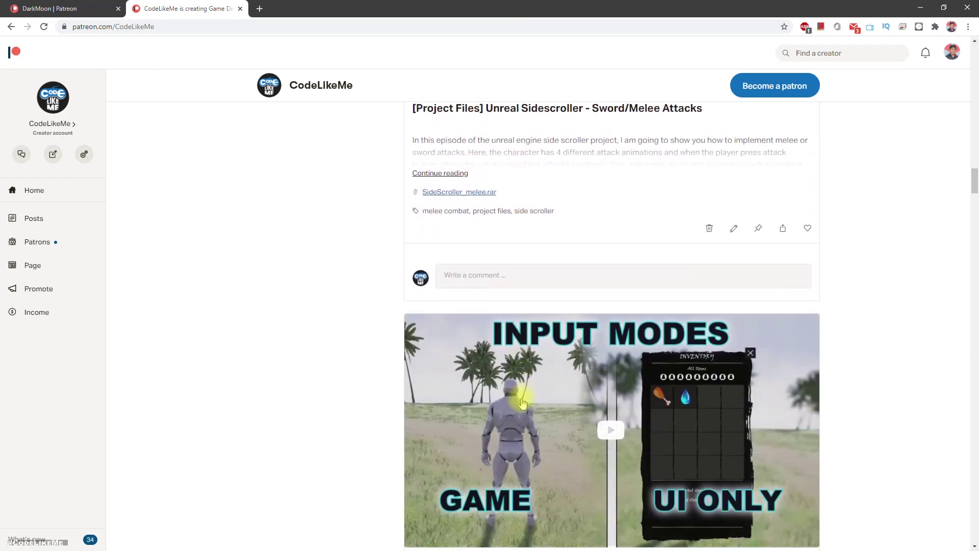
scroll(527, 405, down, 16)
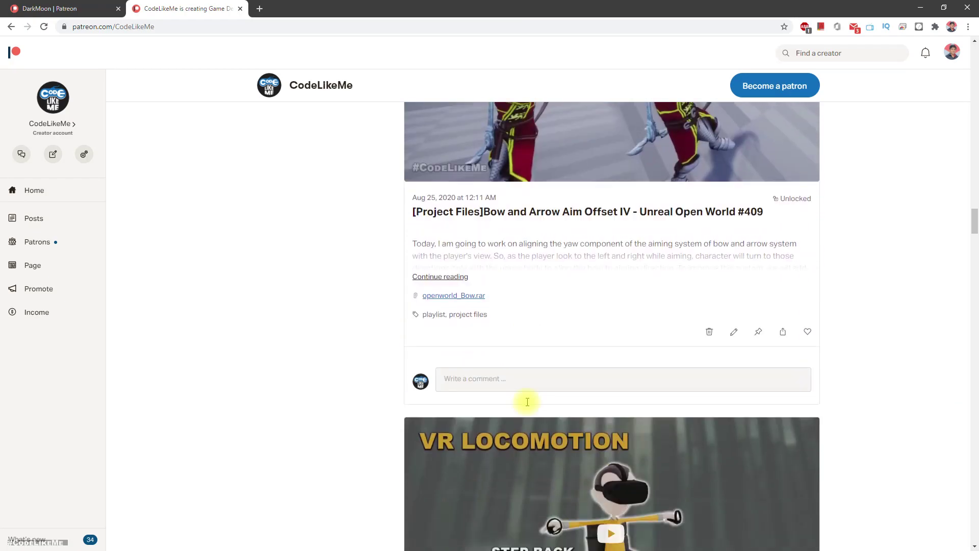
scroll(528, 407, down, 20)
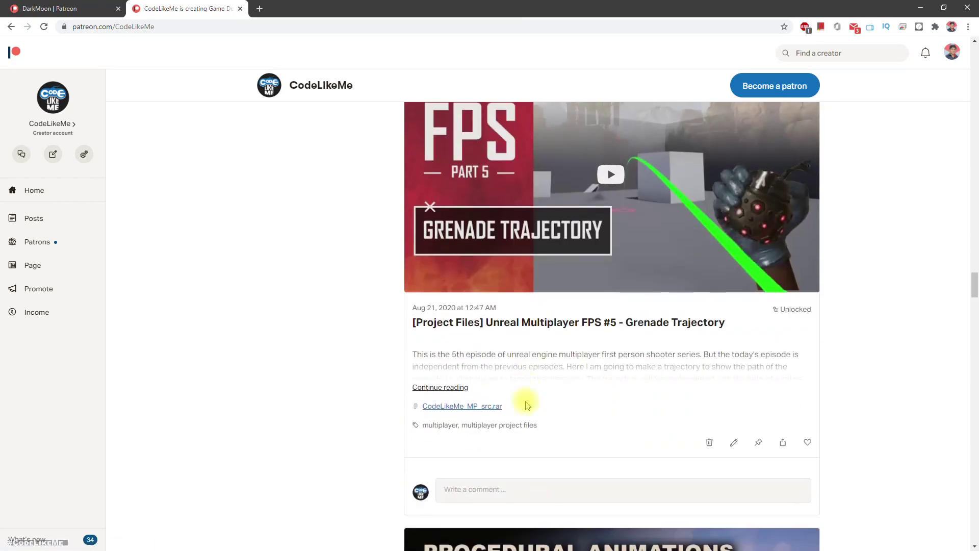
key(alt+Tab)
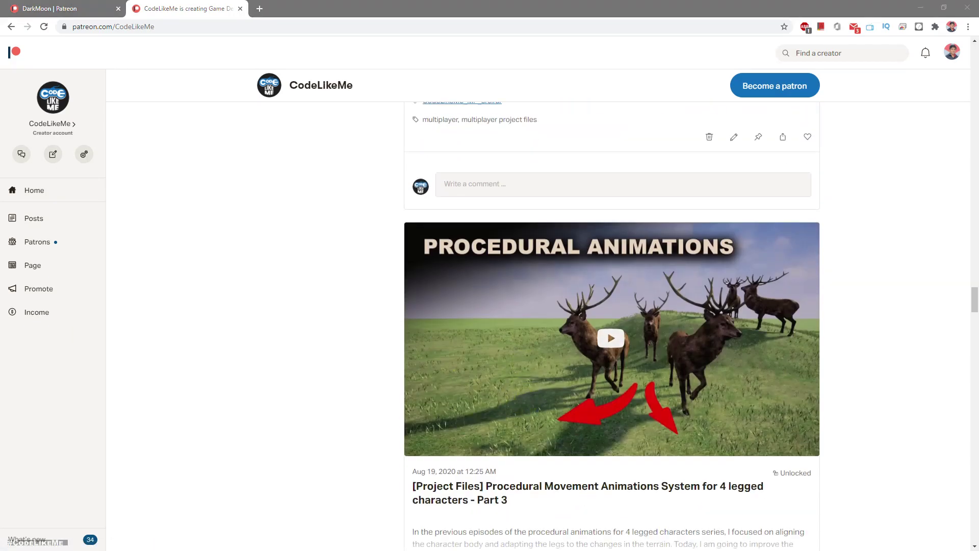